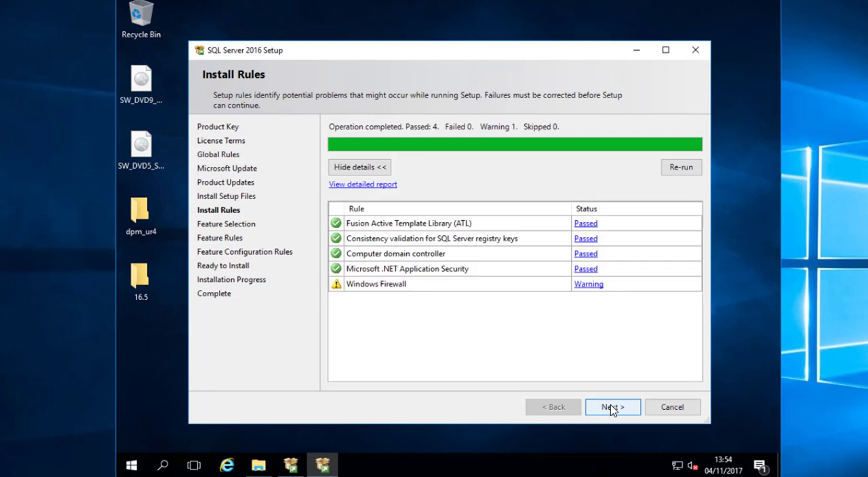
- Choose Database Engine Services, Full-Text and Semantic Extractions for Search and Reporting Services - Native for installation, and accept the default instance MSSQLSERVER
click(615, 411)
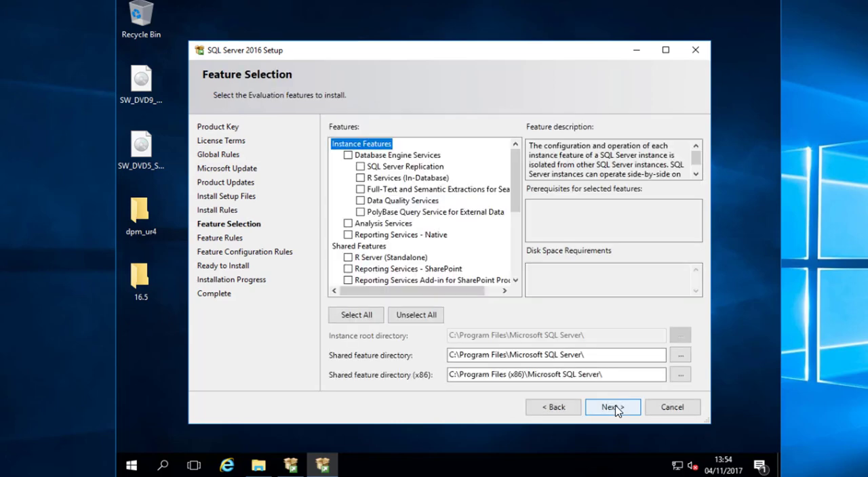
click(348, 155)
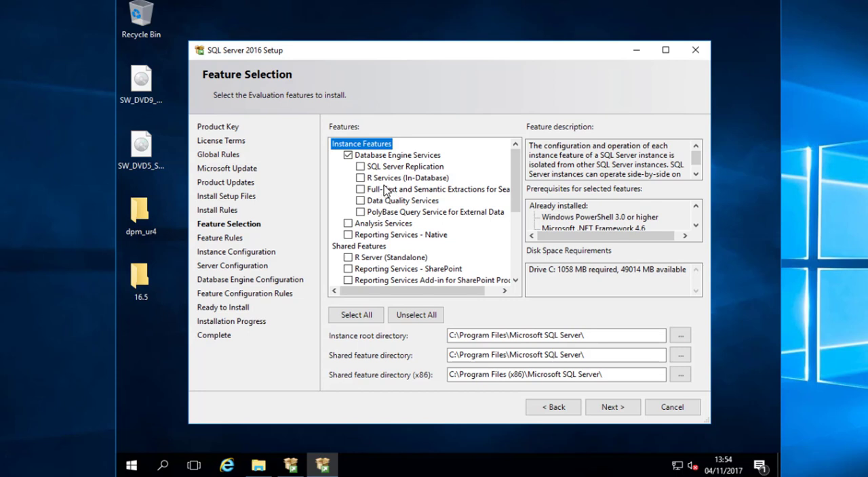
click(349, 235)
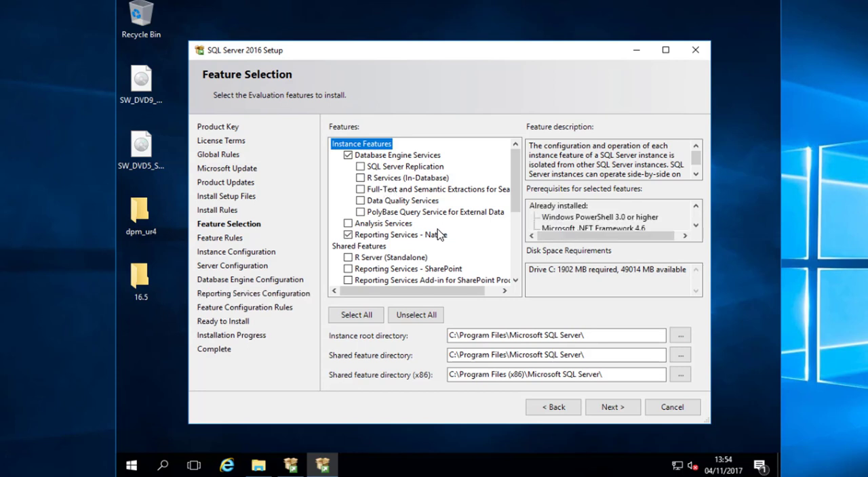
click(362, 190)
scroll(515, 217, down, 3)
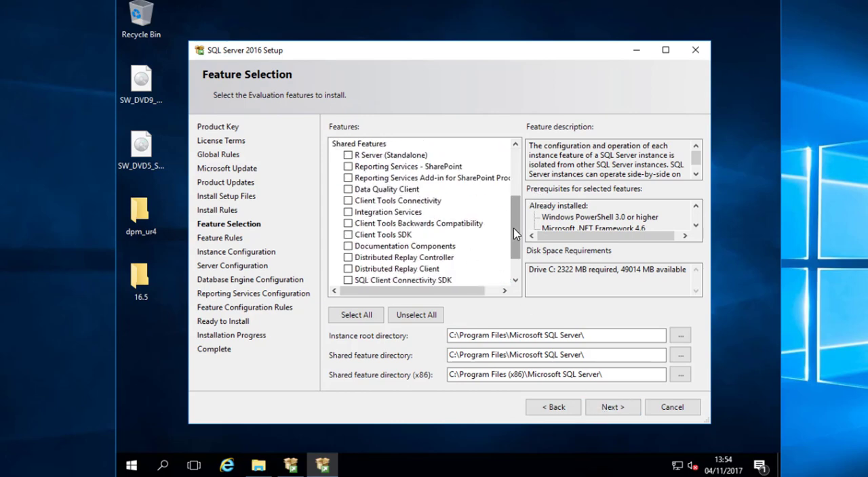
scroll(520, 230, up, 3)
drag(520, 225, 520, 189)
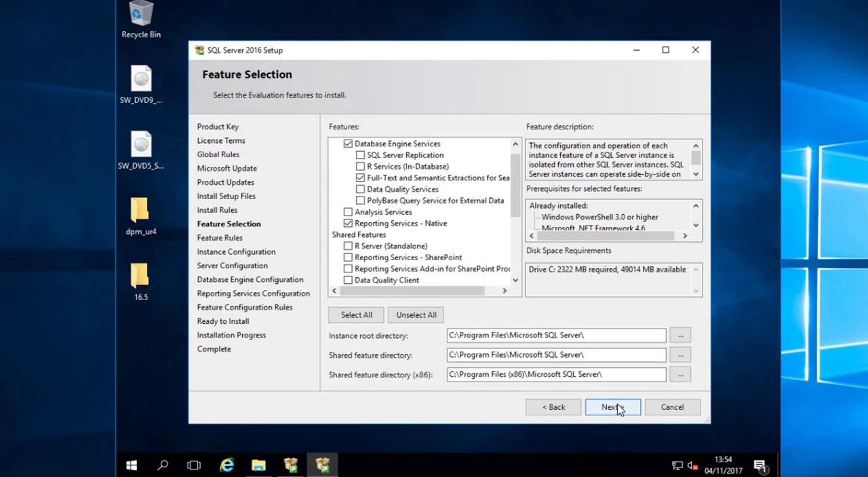
click(610, 407)
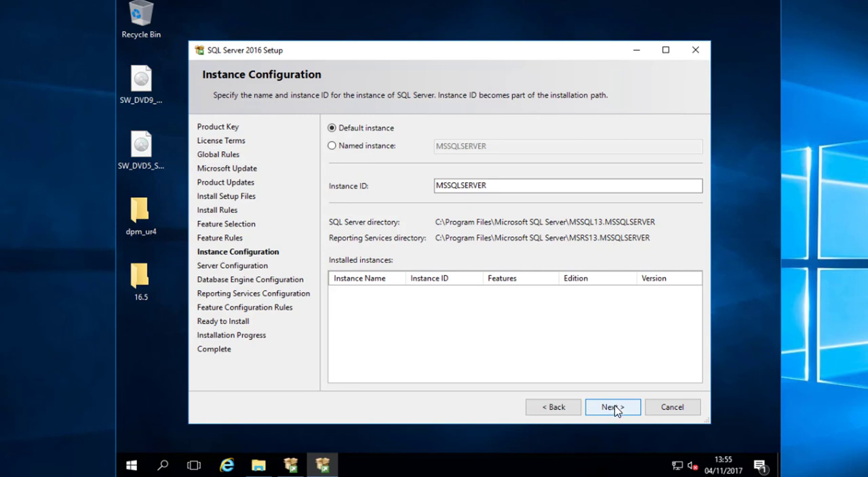
click(617, 410)
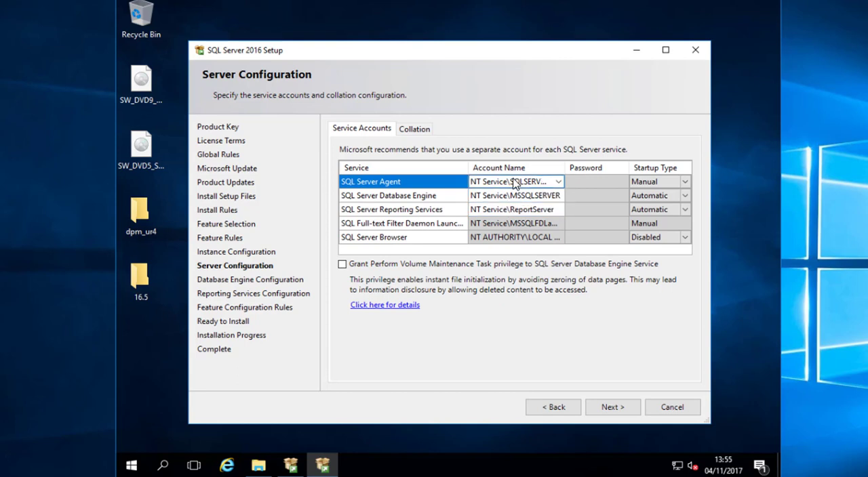
- Set the SQL Server Agent service to run as elm\sc_svcsql with Automatic startup
click(533, 182)
text(elm)
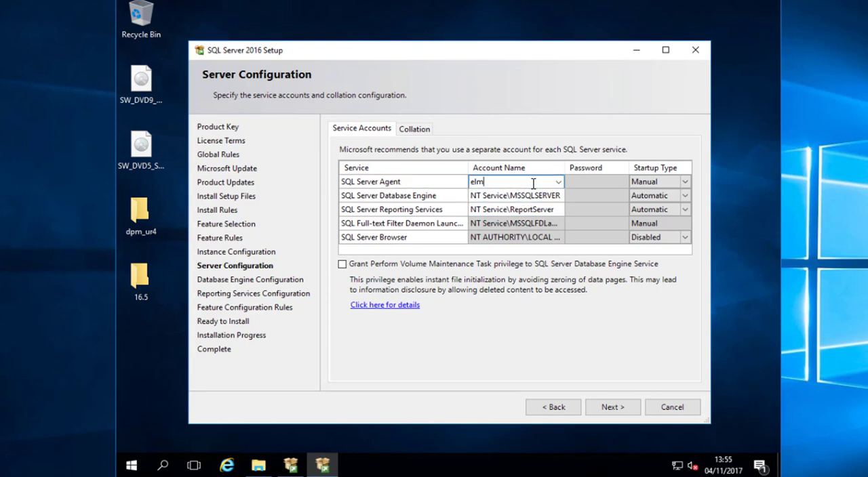
text(\sc_svcsql)
key(ctrl+a)
key(ctrl+c)
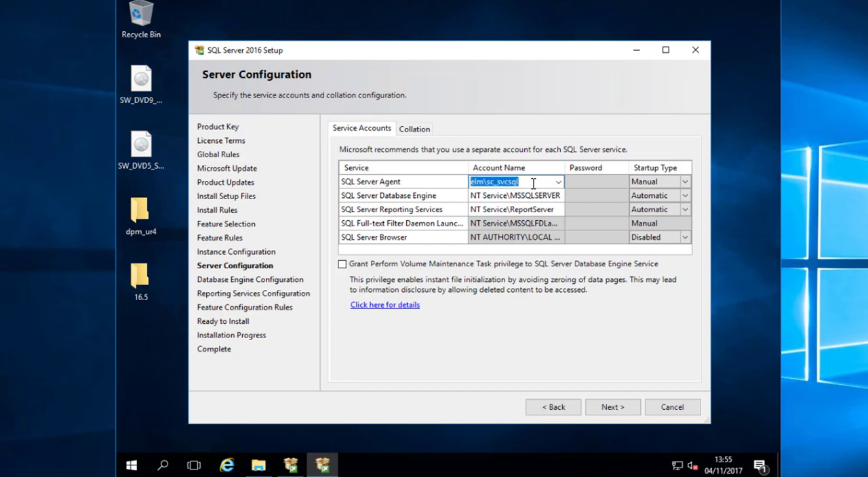
key(Tab)
key(Tab)
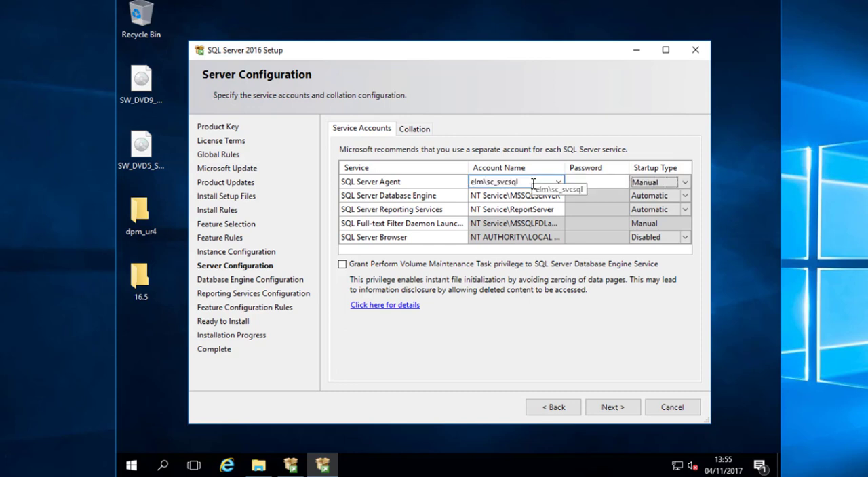
key(alt+Down)
key(Down)
key(Return)
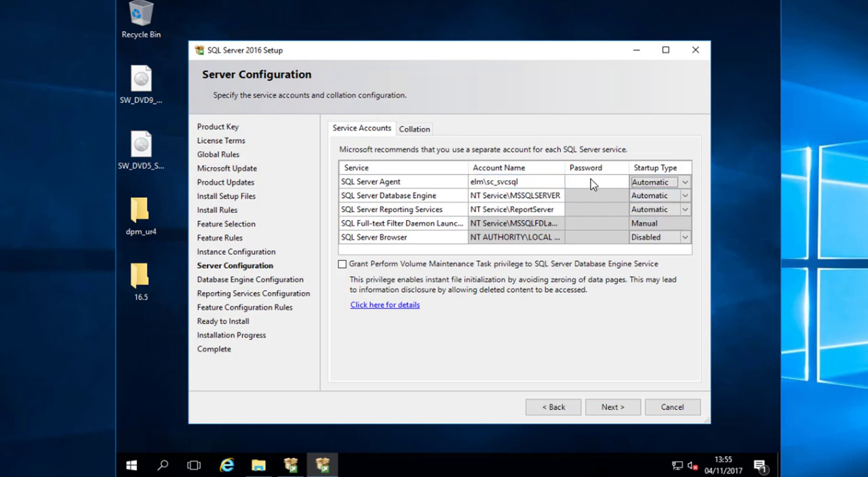
- Enter the account password for the SQL Server Agent service
click(591, 183)
text(***)
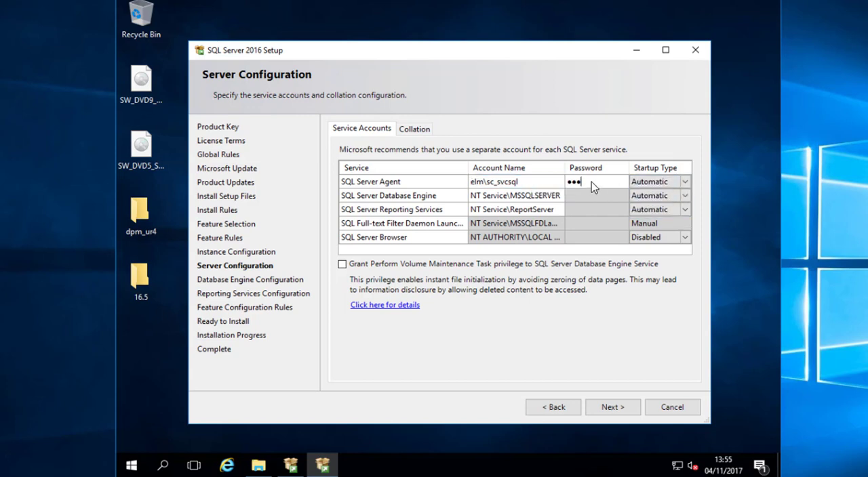
text(*******)
key(Tab)
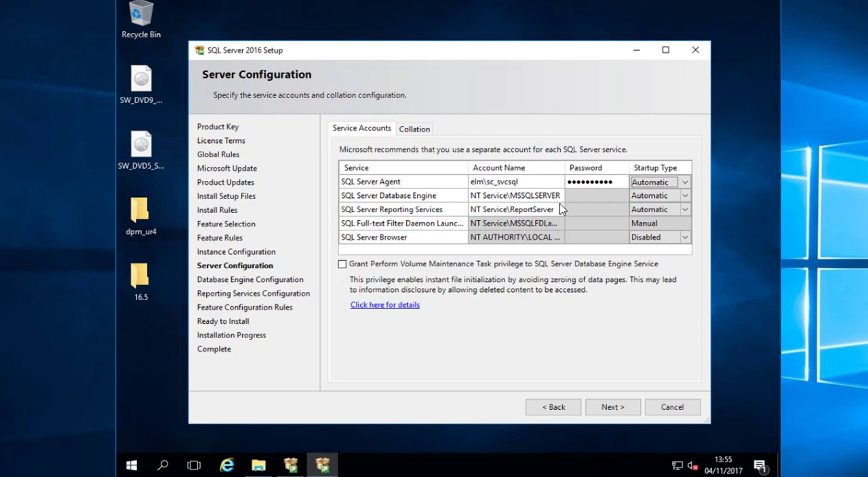
- Set the Database Engine service account to elm\sc_svcsql and the Reporting Services account to elm\sc_svcsqlrep
click(520, 197)
key(ctrl+v)
click(523, 210)
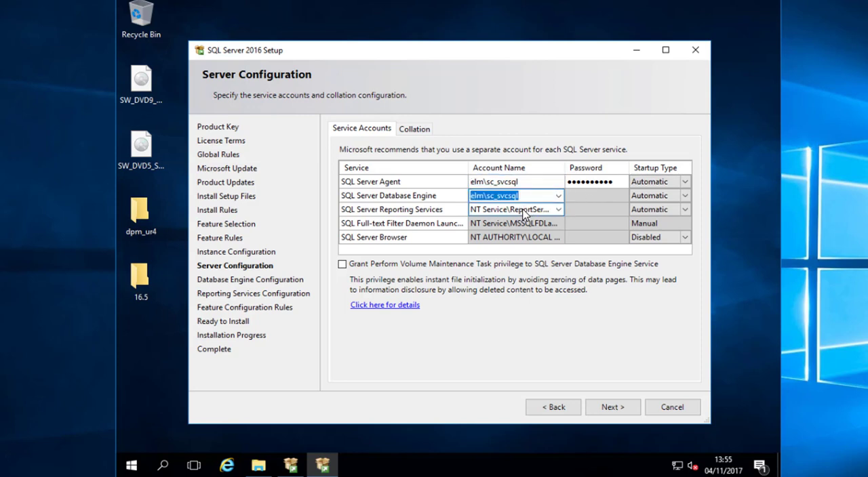
key(ctrl+v)
text(rep)
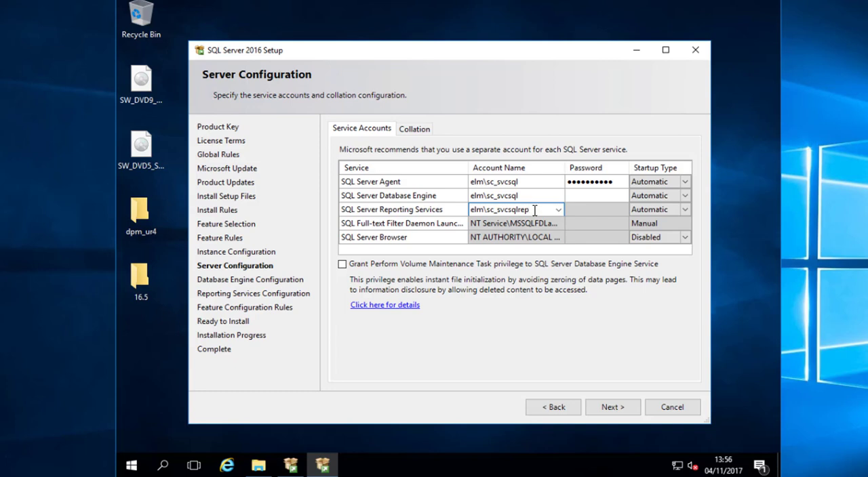
- Enter the account passwords for the SQL Server Database Engine and Reporting Services services
click(583, 196)
text(••••••••••)
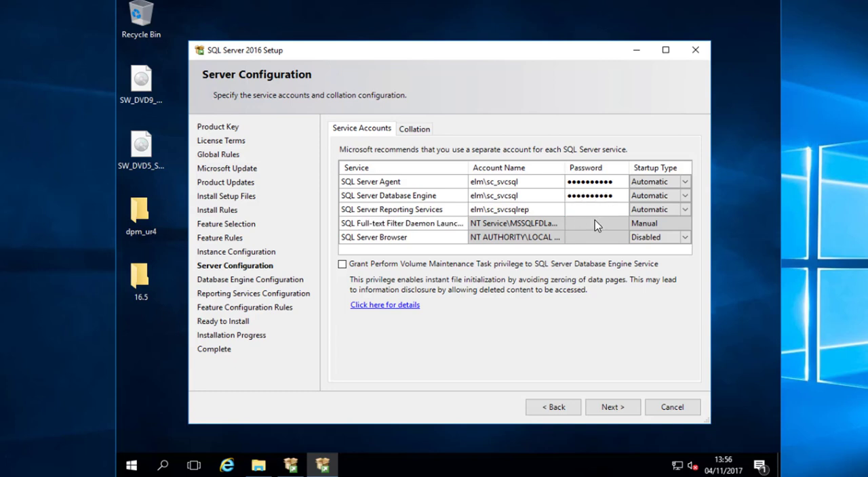
click(587, 211)
text(••••••••••)
- Set the Database Engine collation to the SQL collation SQL_Latin1_General_CP1_CI_AS and continue to the Database Engine configuration
click(416, 129)
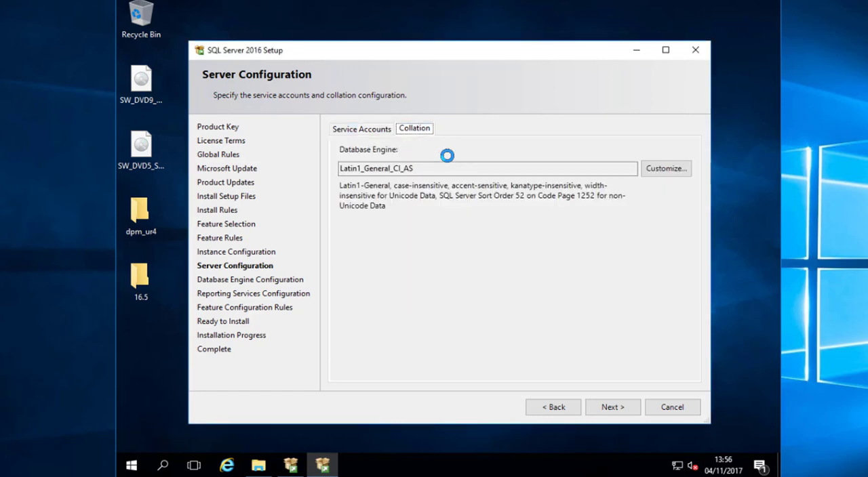
click(649, 171)
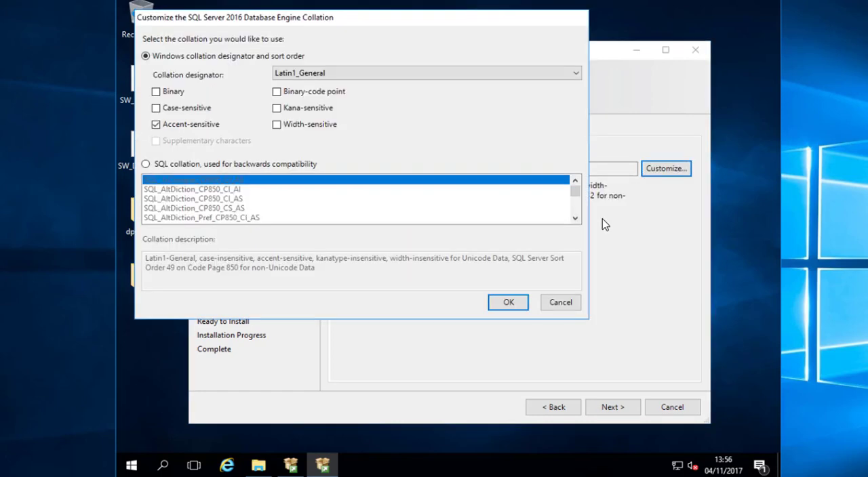
click(244, 164)
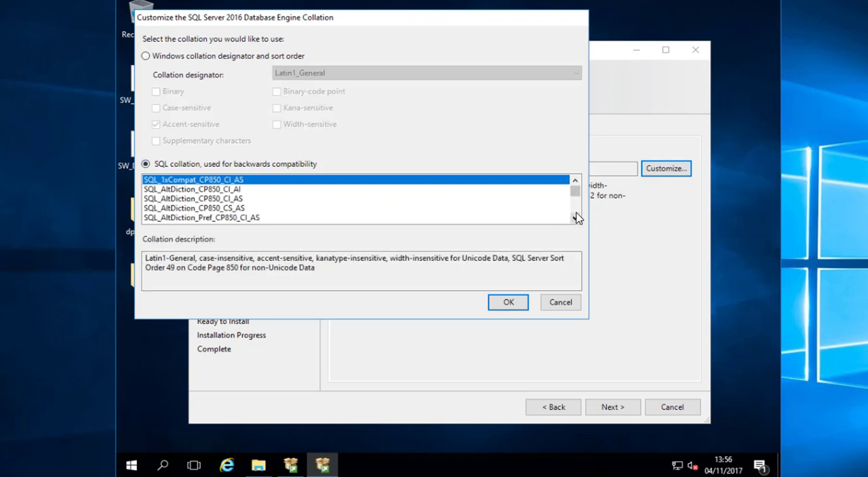
click(575, 215)
click(575, 209)
click(575, 209)
click(575, 209)
click(575, 209)
click(574, 210)
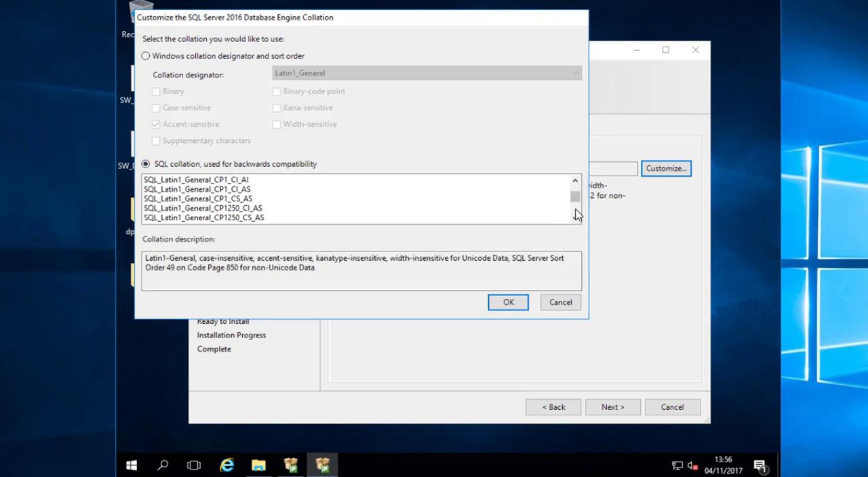
click(246, 190)
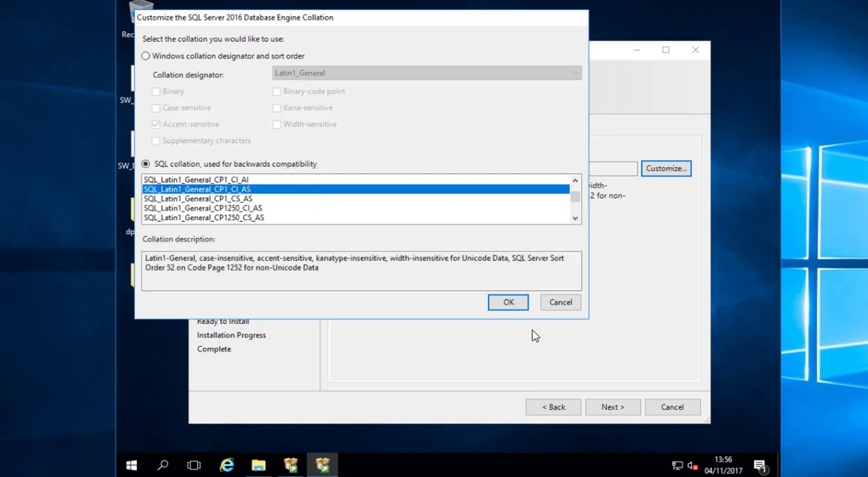
click(509, 303)
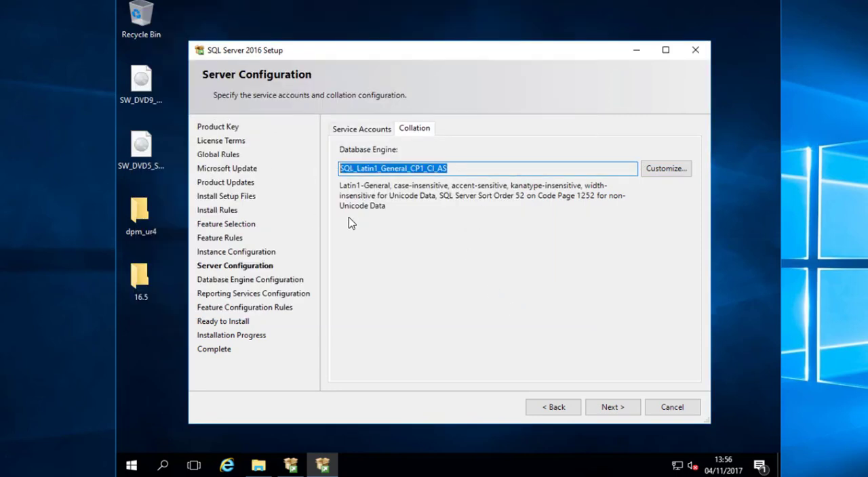
click(613, 407)
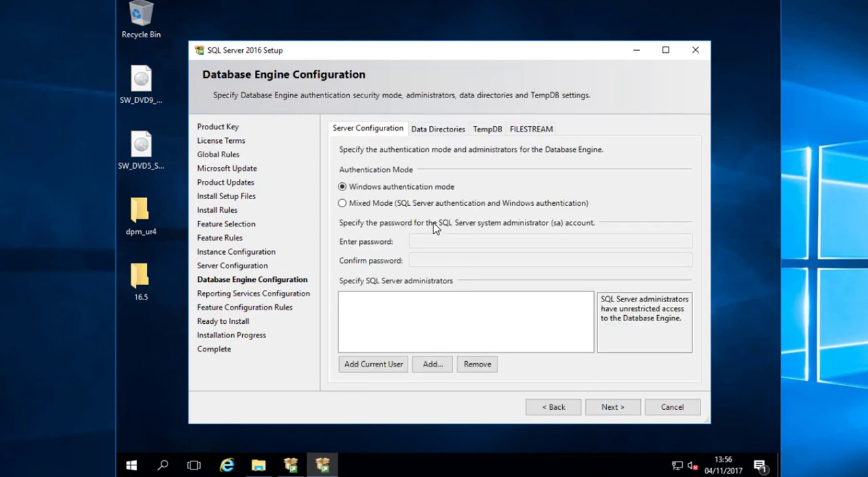
- Add the Domain Admins group as a SQL Server administrator
click(434, 366)
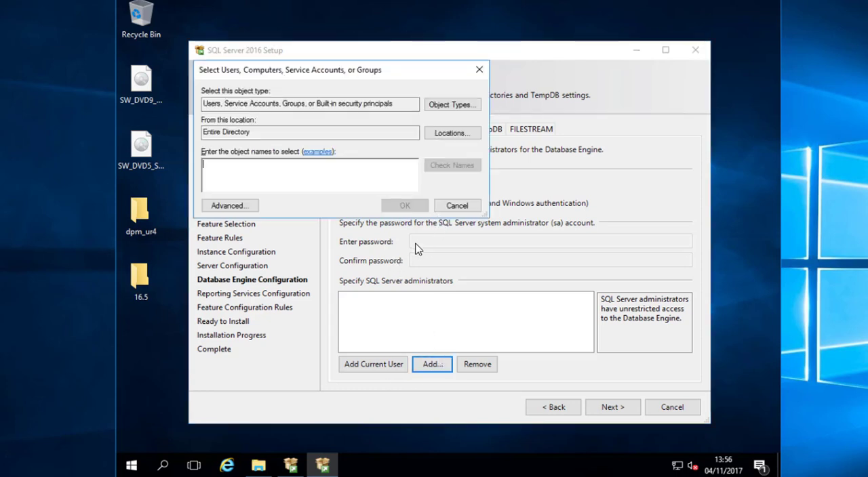
text(dom)
key(Return)
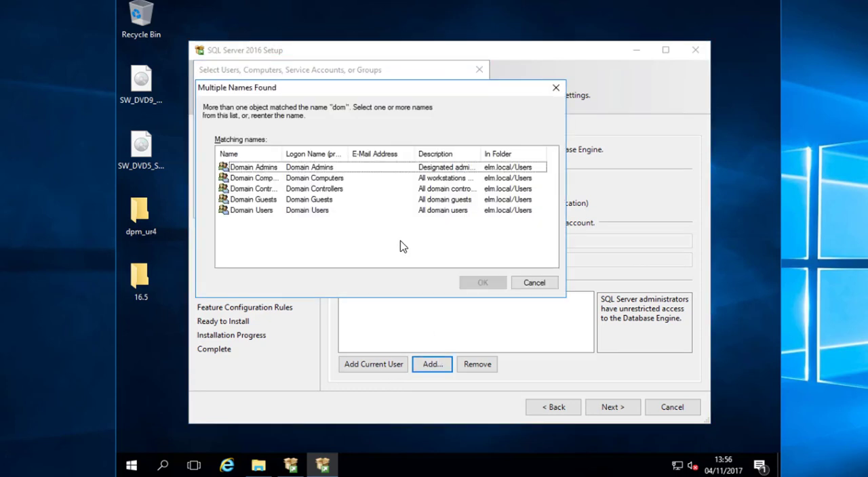
click(300, 168)
key(Return)
key(Return)
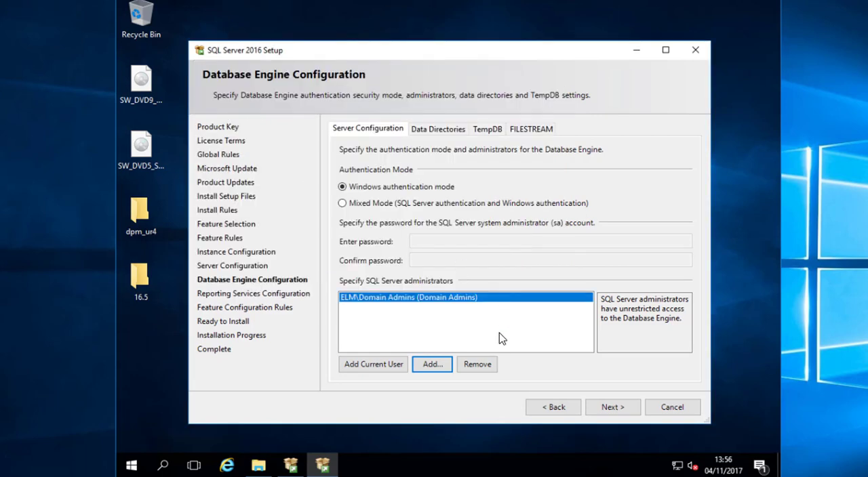
- Add the individual domain user account as another SQL Server administrator
click(431, 364)
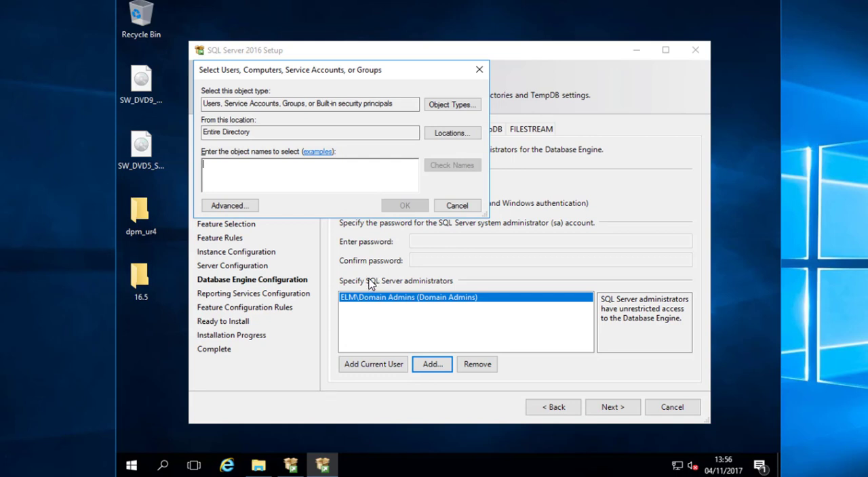
text(richsmif)
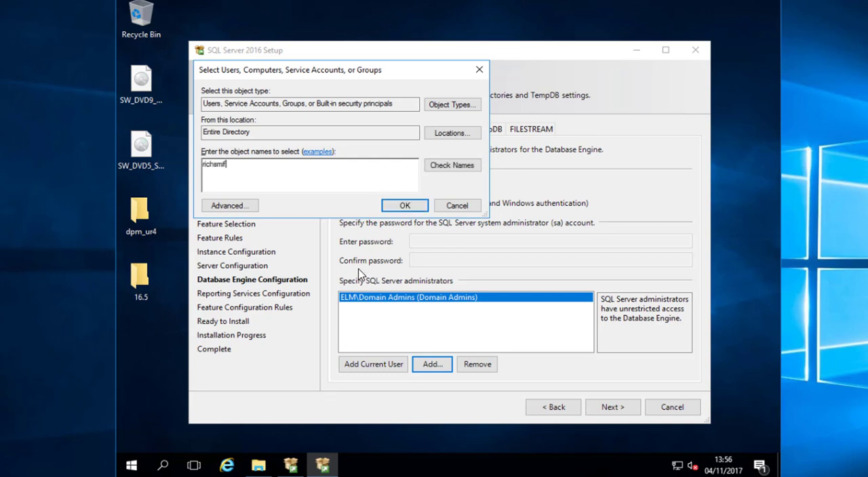
key(Return)
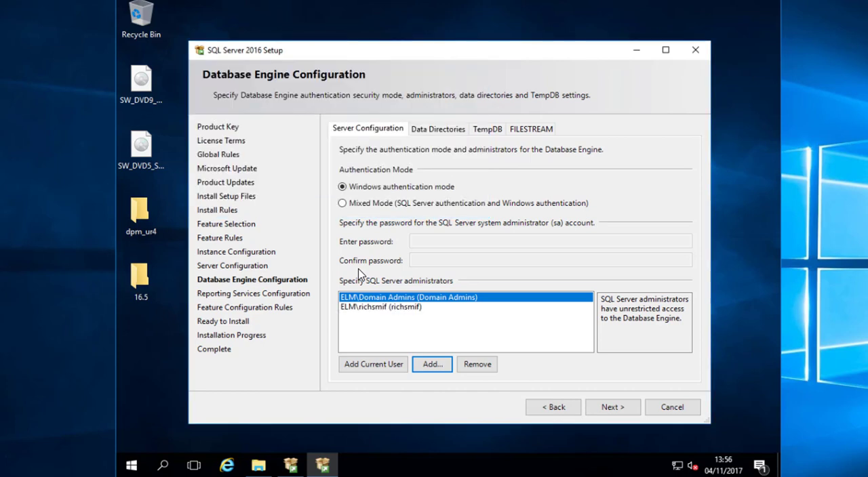
click(420, 314)
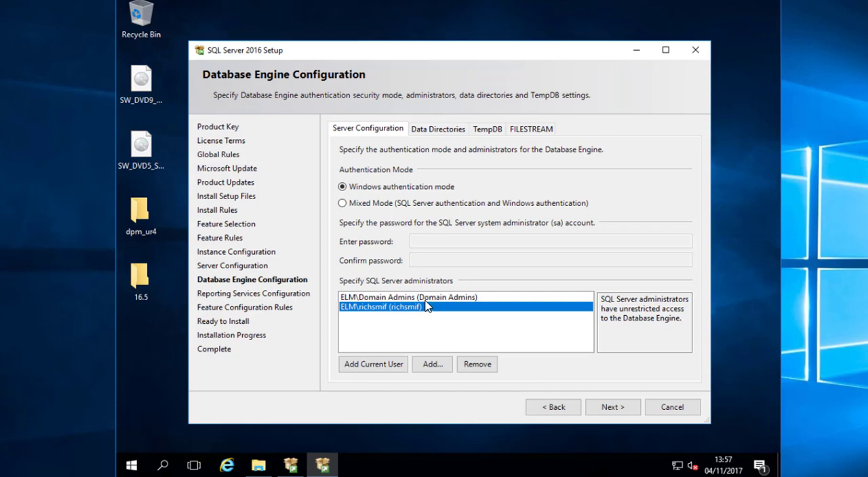
- Accept the default data directories and the Install and configure mode for Reporting Services, and start the installation
click(450, 129)
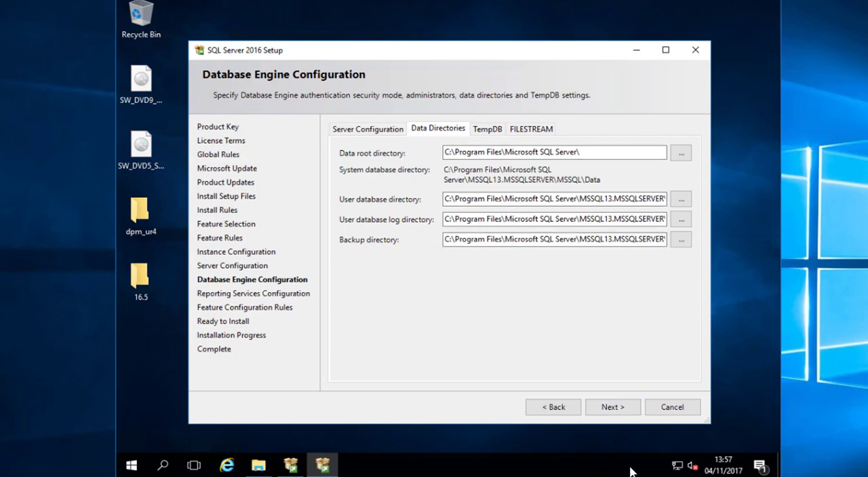
click(610, 409)
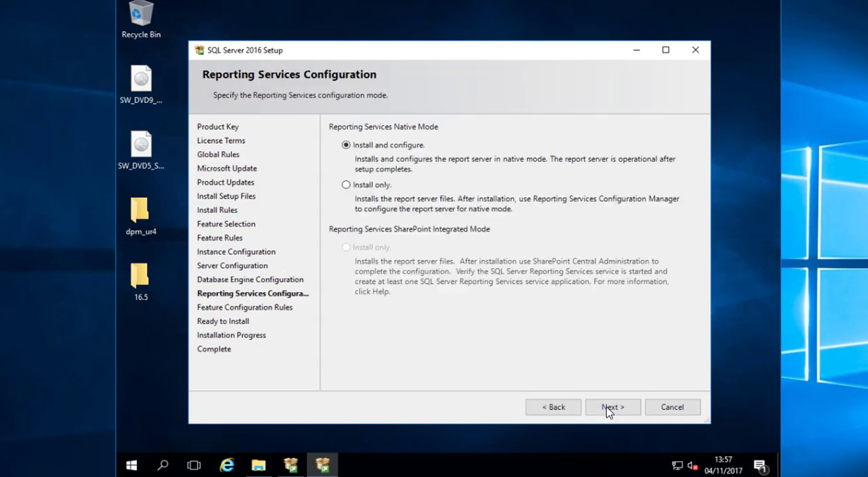
click(611, 411)
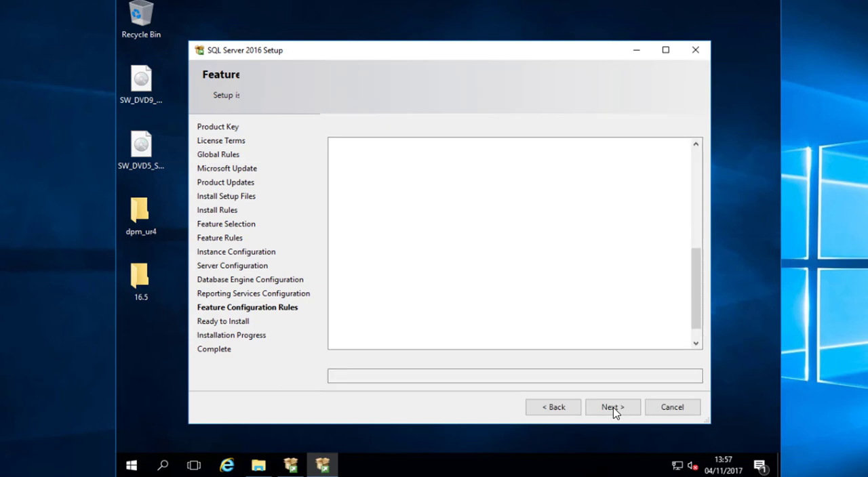
triple_click(691, 375)
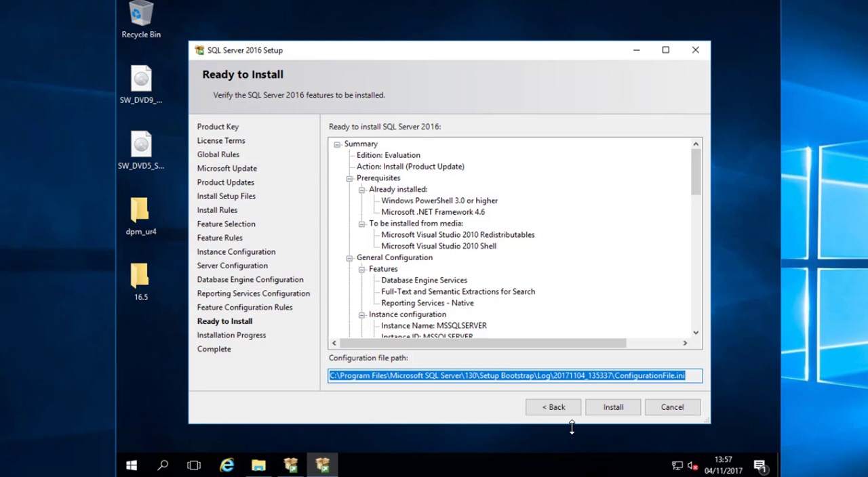
click(618, 409)
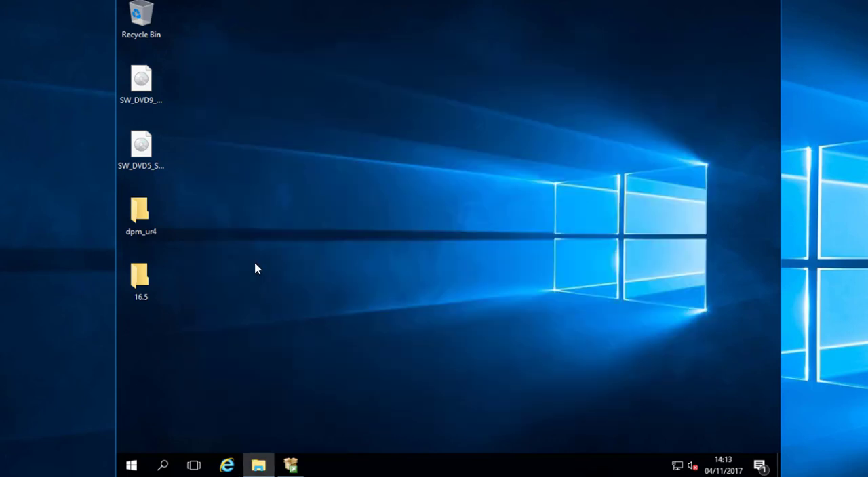
- Install SQL Server Management Studio 16.5 from SSMS-Setup-ENU (1) in the desktop folder 16.5 and close the installer
double_click(155, 281)
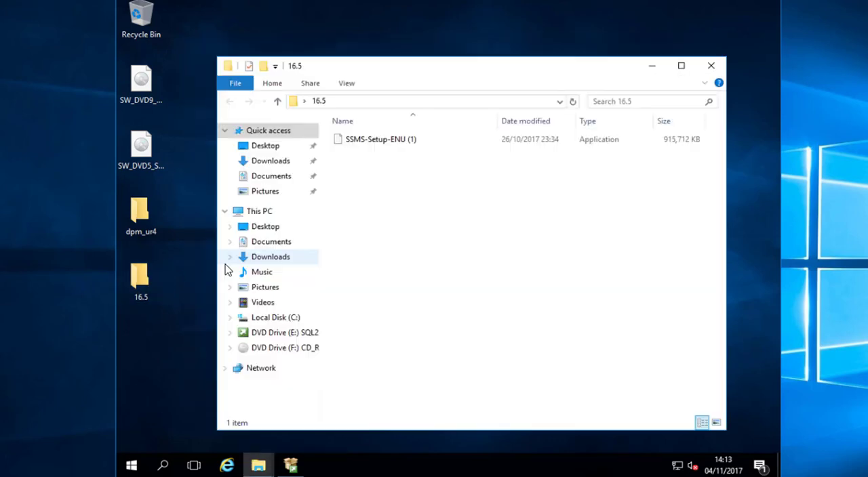
double_click(384, 141)
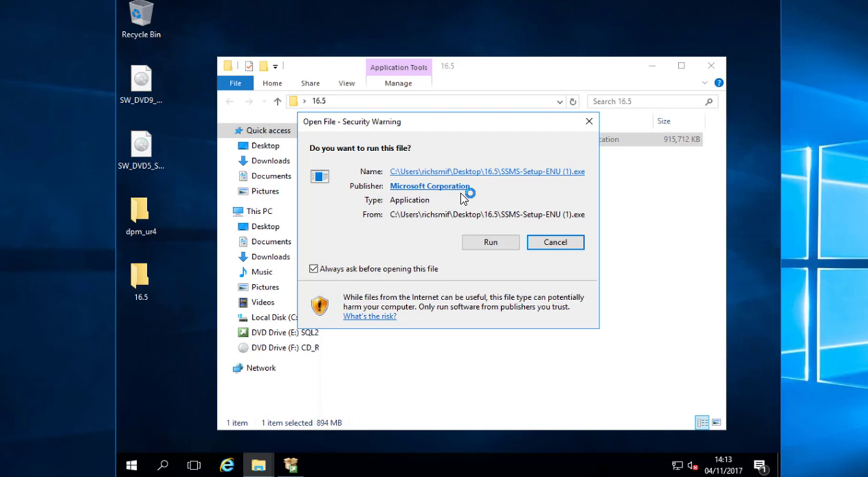
click(483, 242)
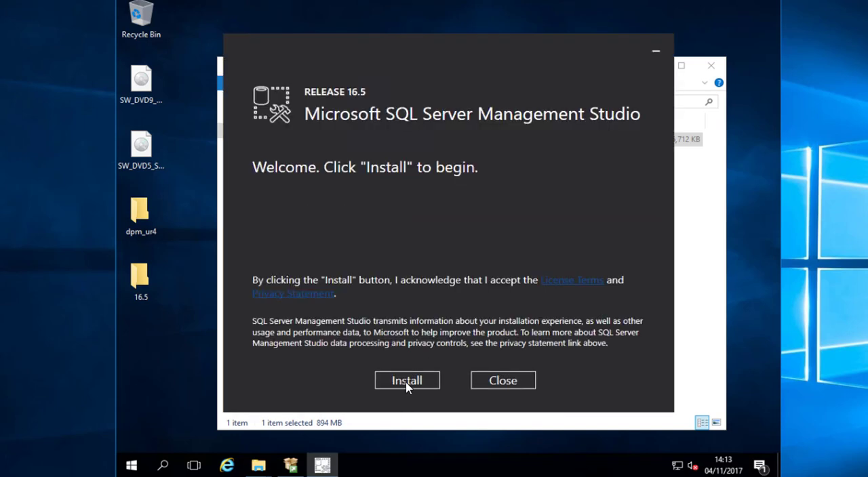
click(407, 384)
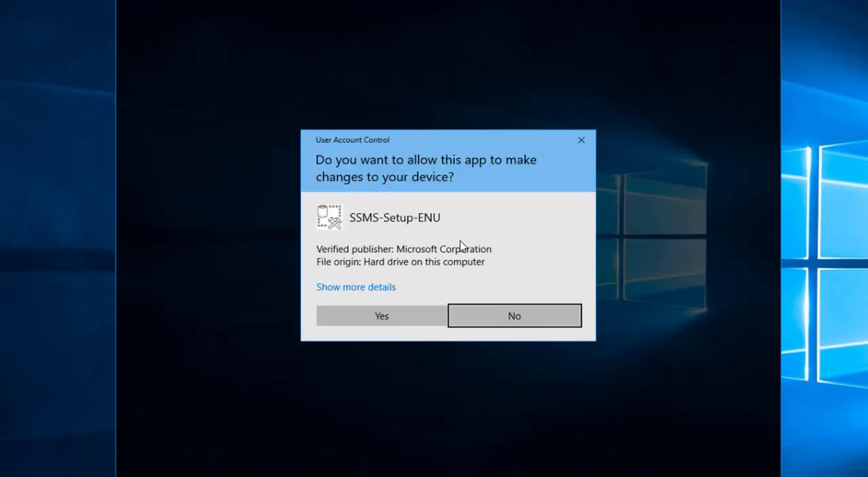
click(378, 319)
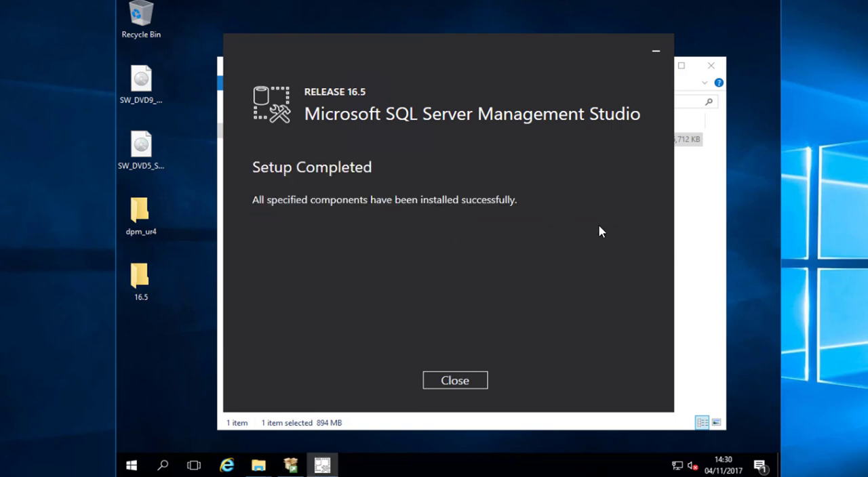
click(464, 383)
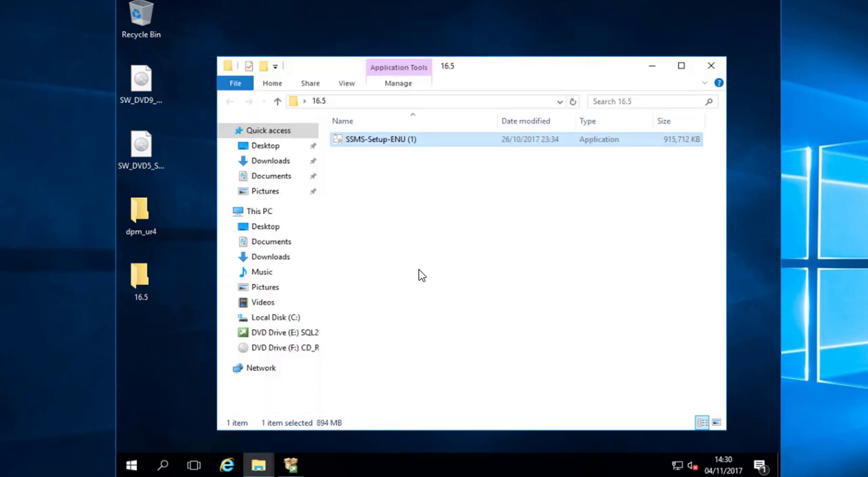
- Restart the server following the Management Studio installation
click(131, 465)
click(132, 438)
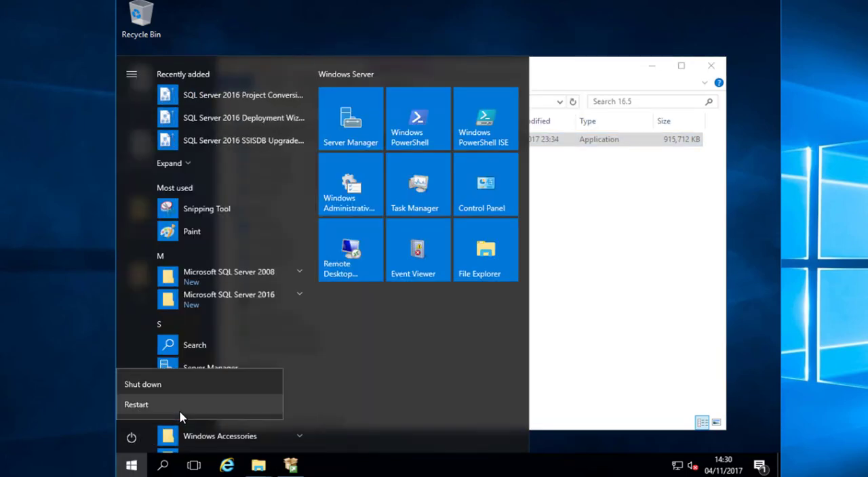
click(279, 398)
click(305, 402)
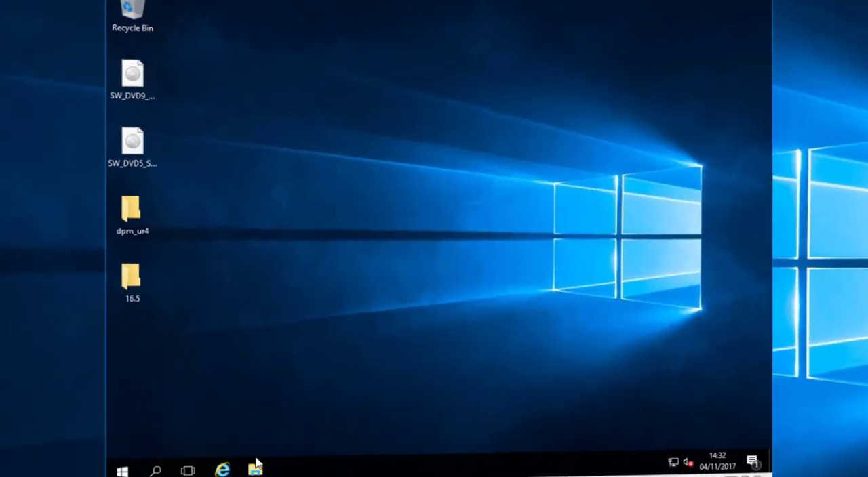
- Launch Setup with elevated rights from the SC 2016 SCDPM folder on Local Disk (C:)
click(256, 463)
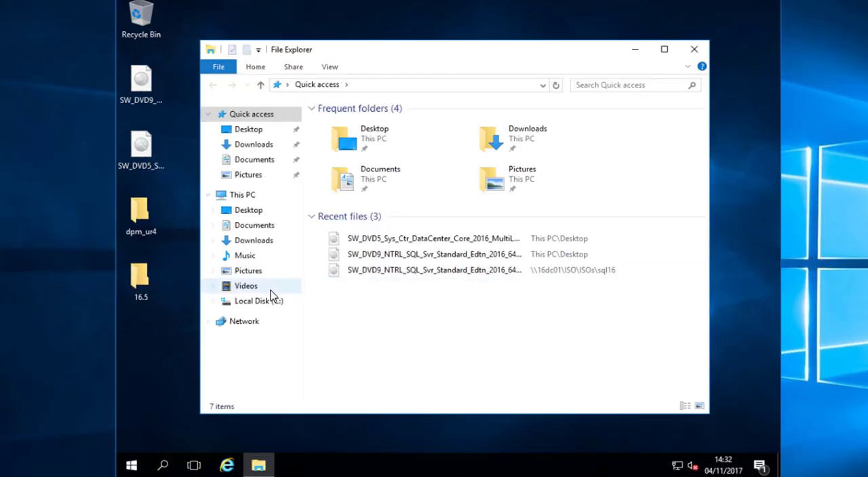
click(257, 303)
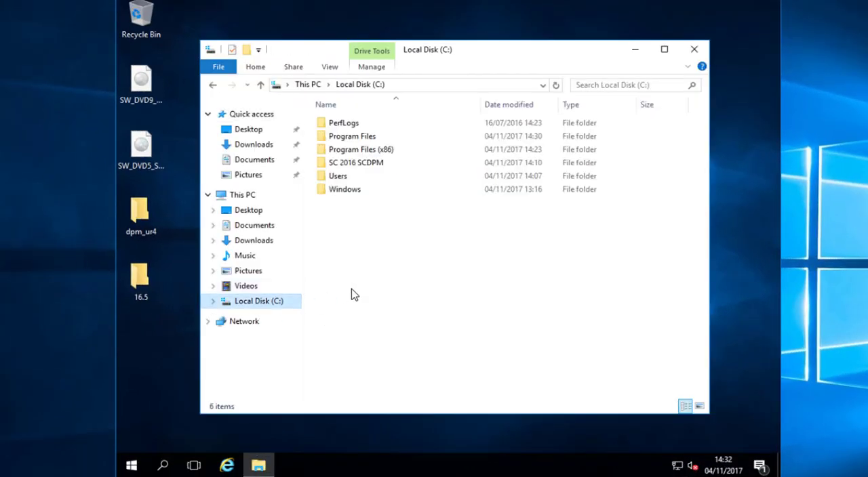
double_click(375, 167)
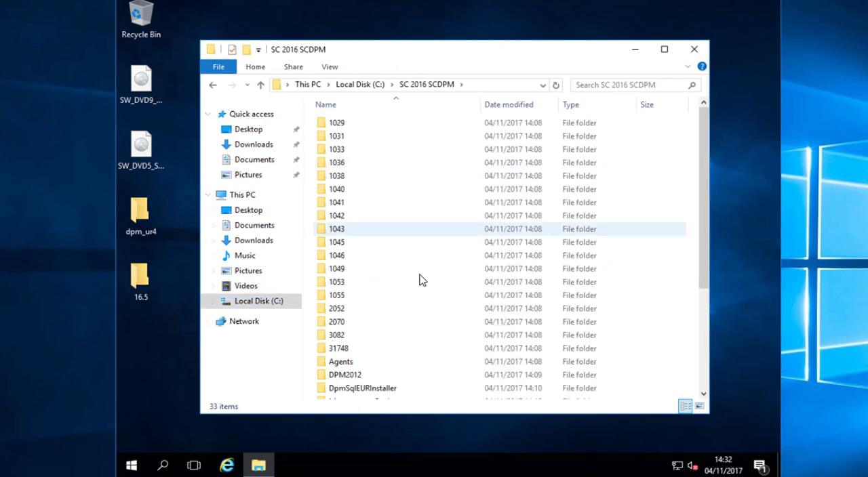
scroll(420, 278, down, 4)
double_click(395, 380)
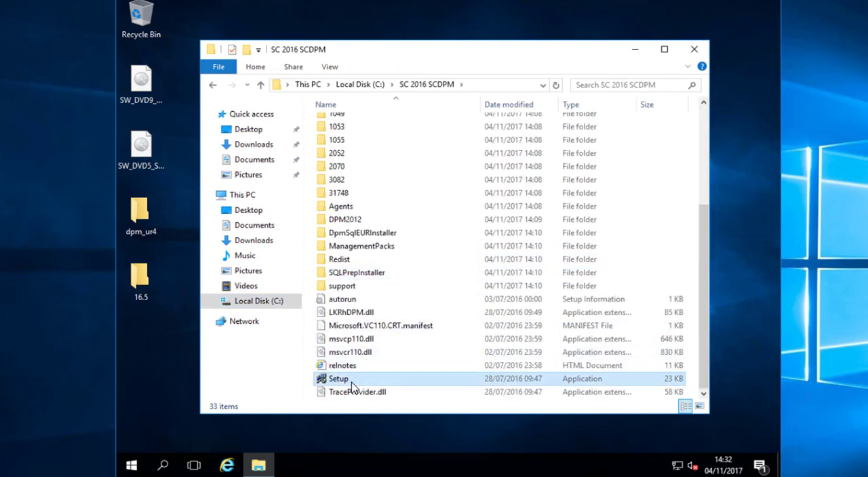
click(381, 316)
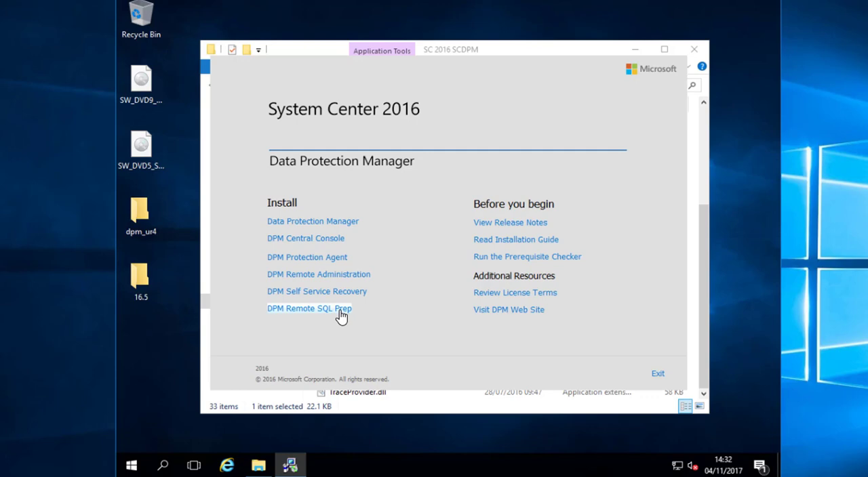
- Start the Data Protection Manager installation and accept the Microsoft Software License Terms
click(345, 224)
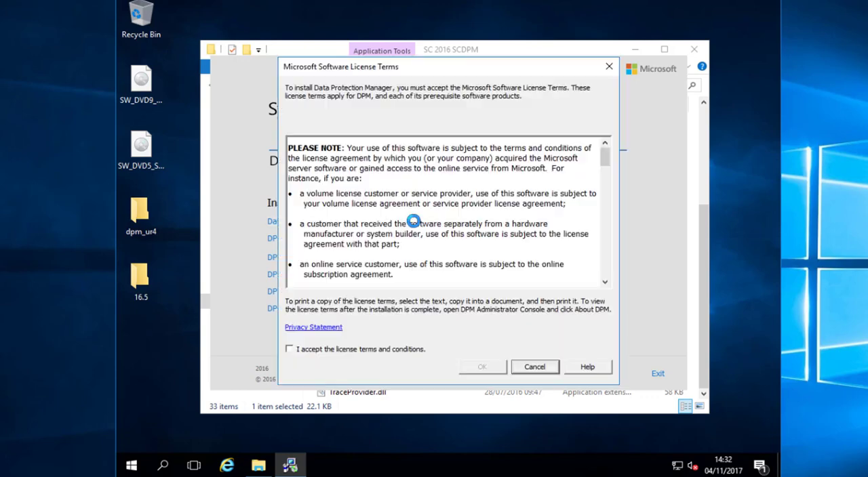
click(374, 353)
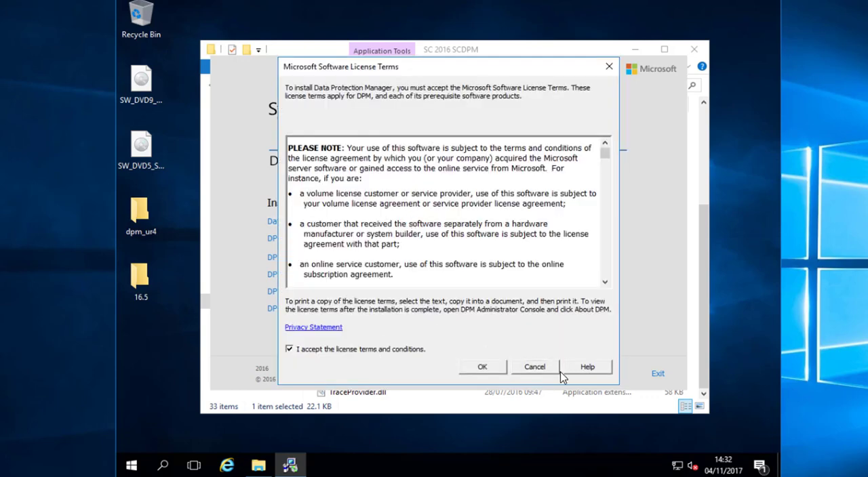
click(479, 366)
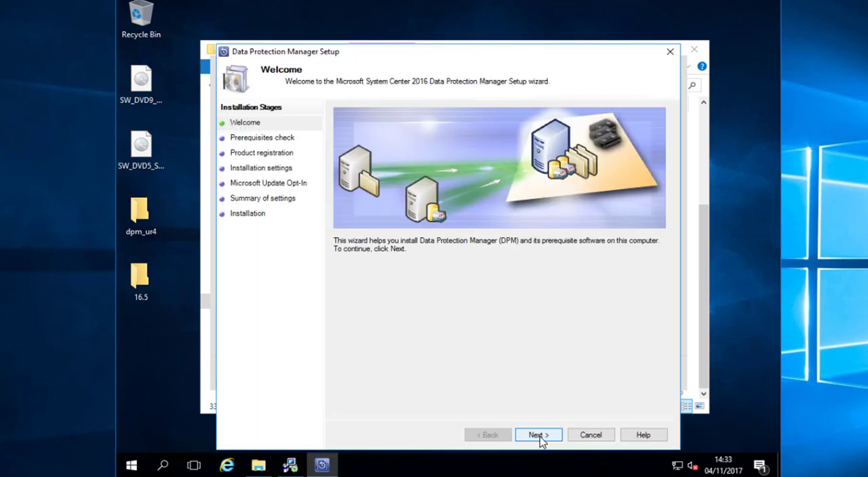
- Specify localhost as the stand-alone SQL Server instance and run the prerequisite check and component installation
click(543, 435)
click(382, 195)
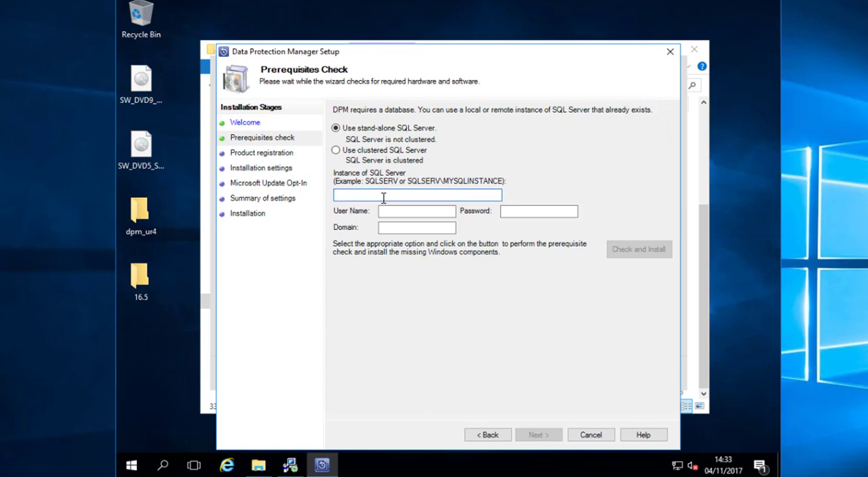
text(localhost)
key(Tab)
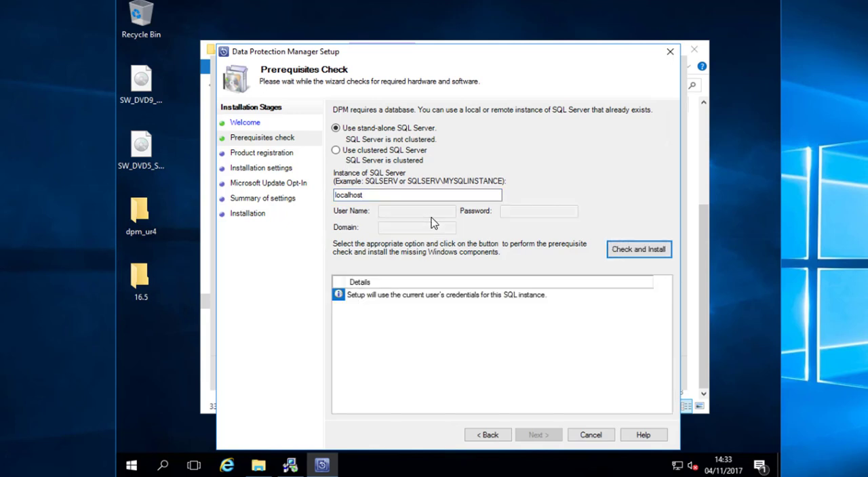
click(637, 255)
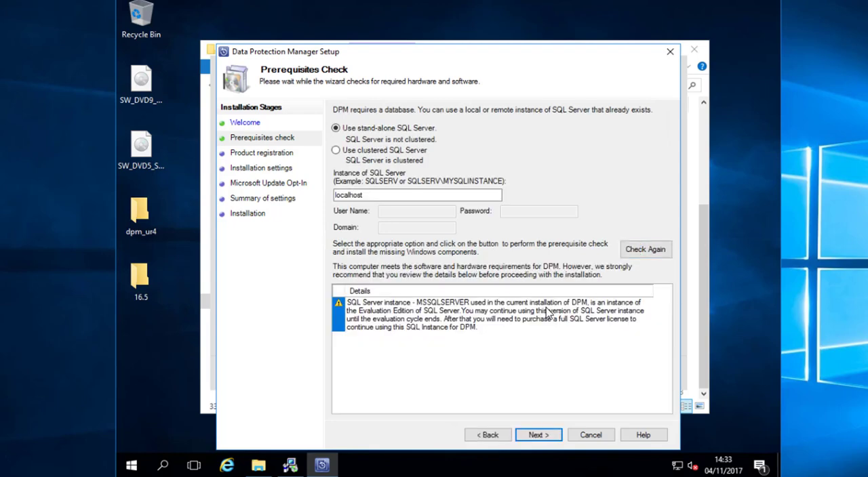
- Opt out of Microsoft Update, complete the Data Protection Manager installation and close the setup folder
click(537, 436)
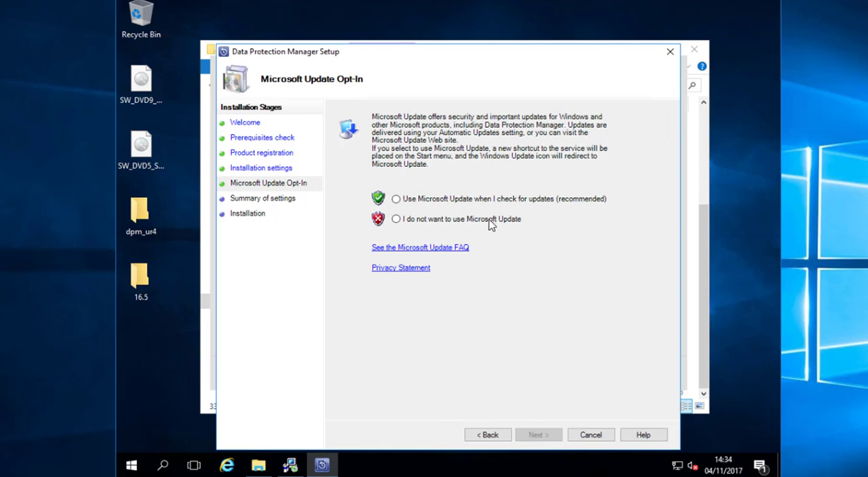
click(494, 227)
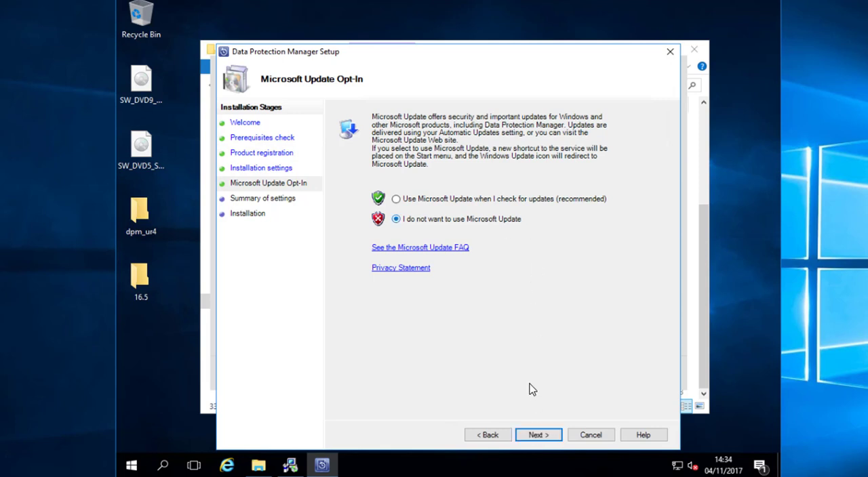
click(537, 436)
click(537, 436)
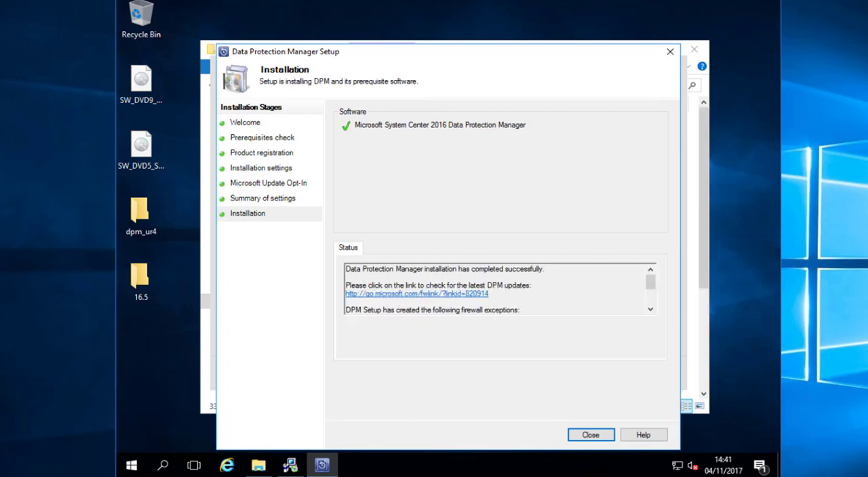
click(588, 439)
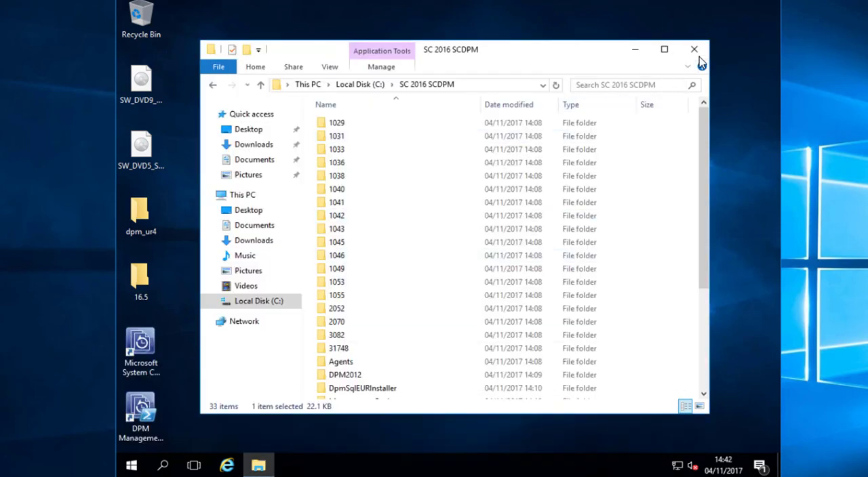
click(693, 49)
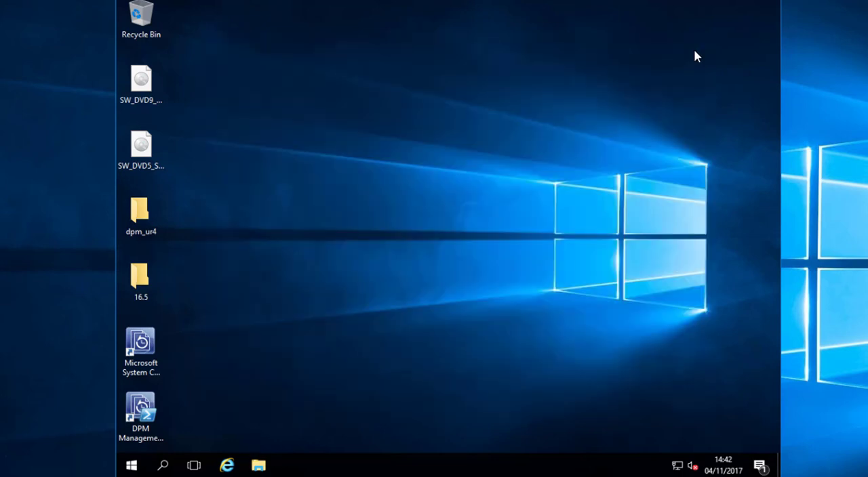
- Run the KB4043316 Data Protection Manager update from the desktop folder dpm_ur4 and accept its license terms to install it
double_click(135, 216)
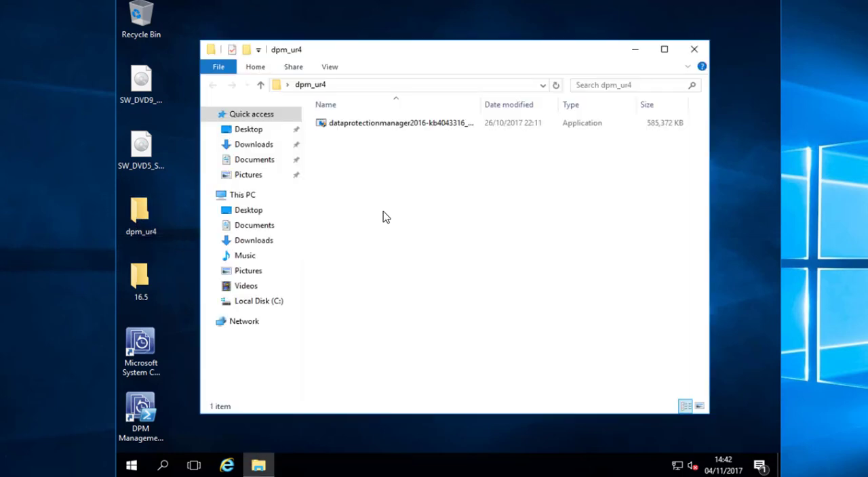
double_click(395, 126)
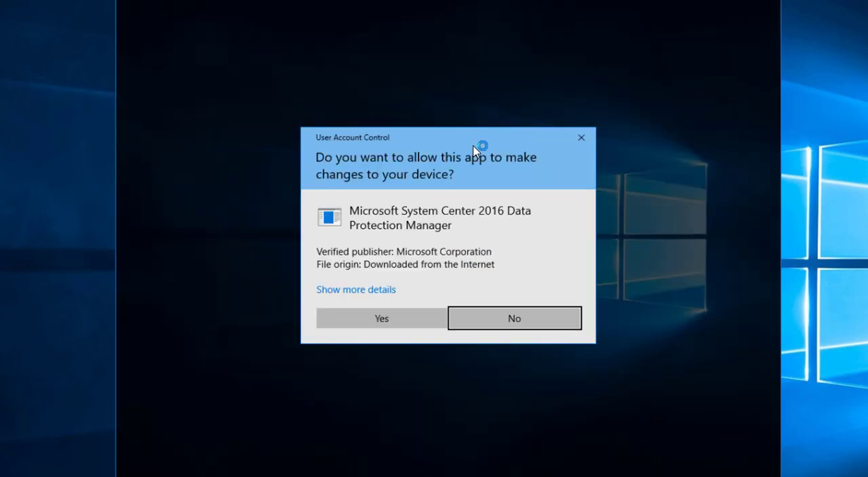
click(364, 324)
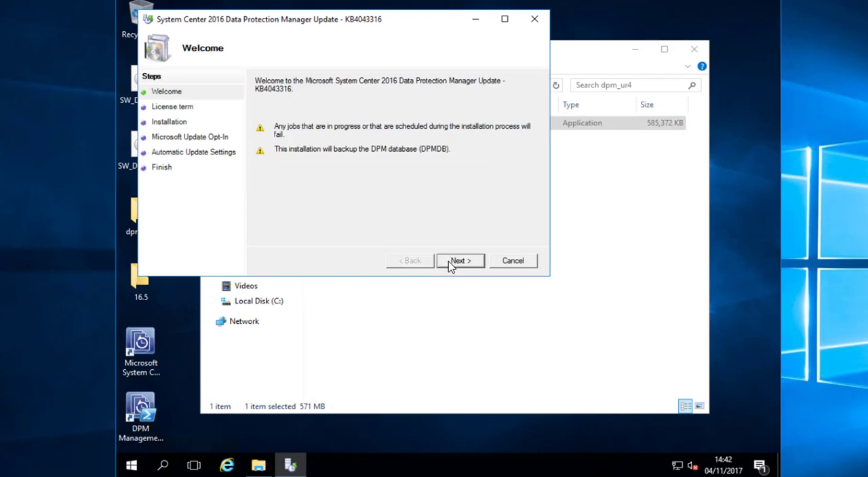
click(455, 264)
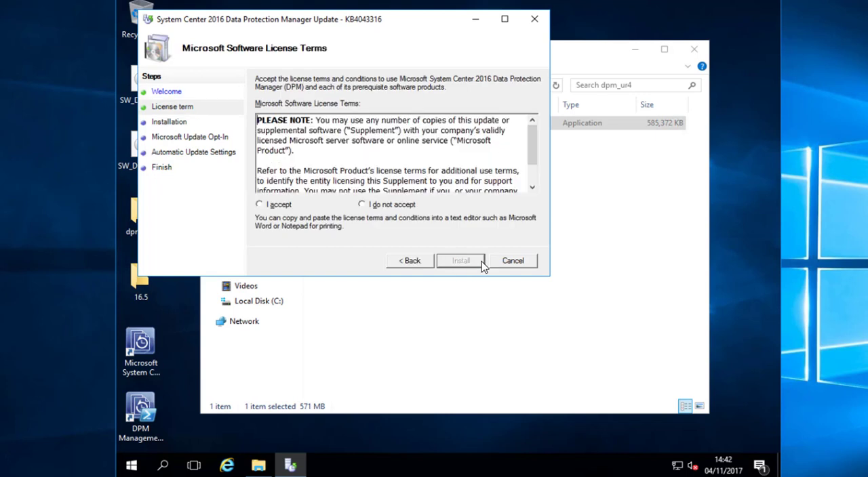
click(281, 206)
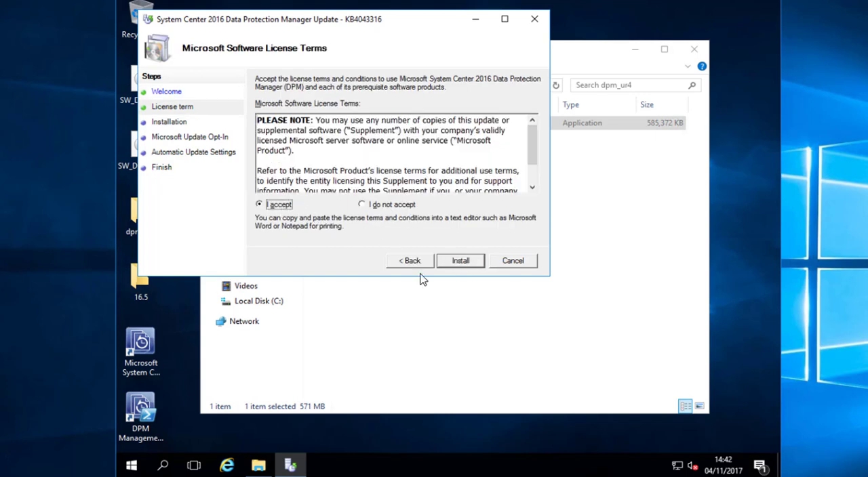
click(460, 264)
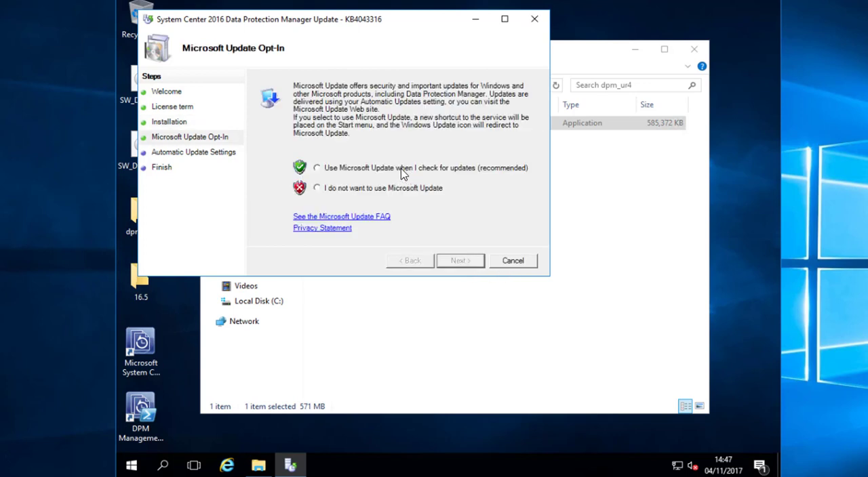
- Opt in to Microsoft Update, keep automatic installation every day at 03:00, and finish the update wizard
click(401, 171)
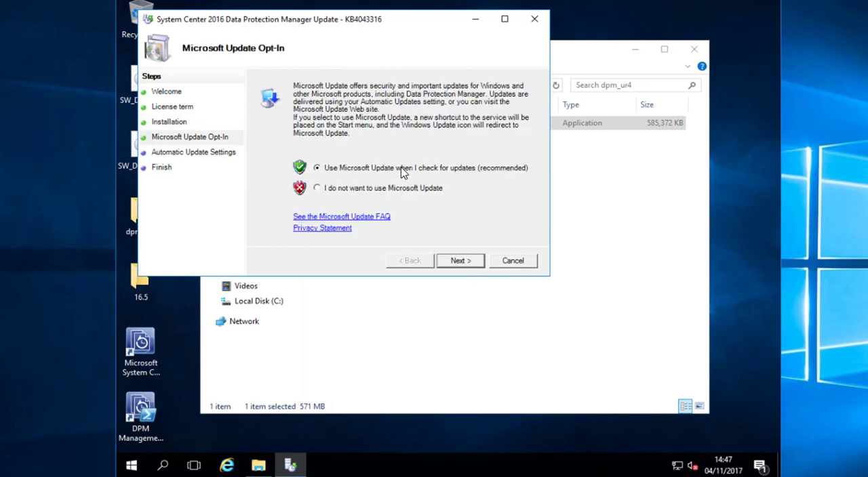
click(464, 263)
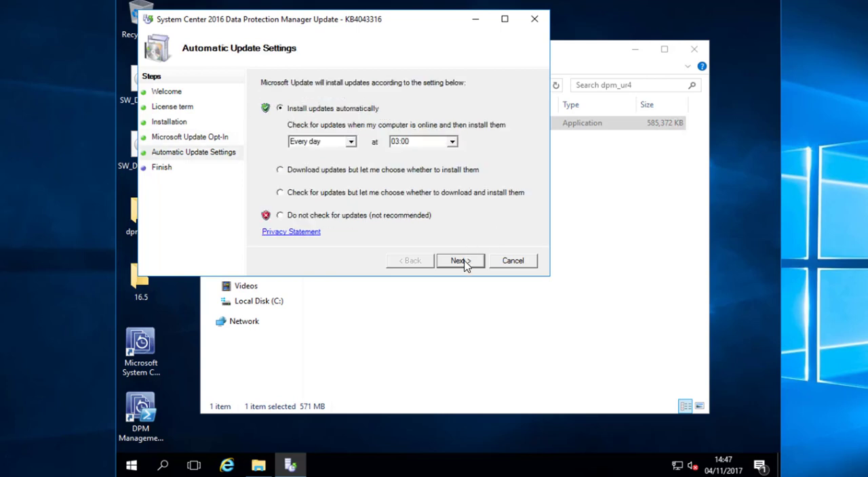
click(463, 263)
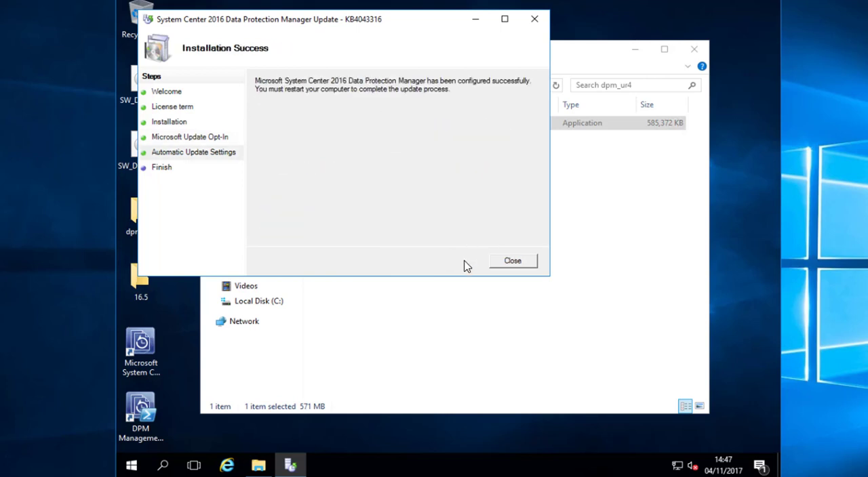
click(513, 262)
click(546, 269)
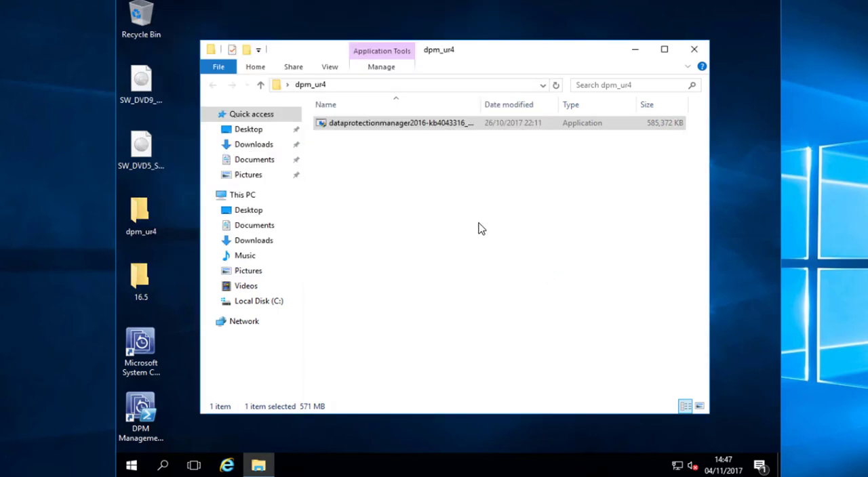
- Restart the server to complete the Data Protection Manager update
click(132, 465)
click(132, 438)
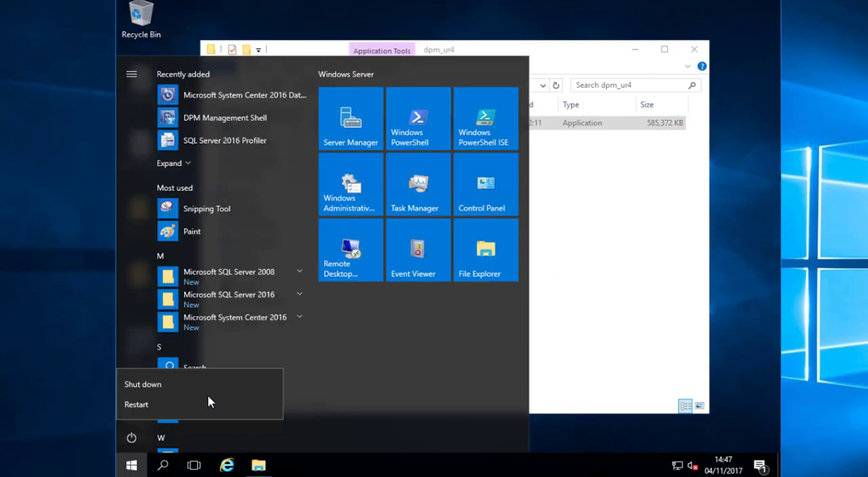
click(211, 401)
click(331, 403)
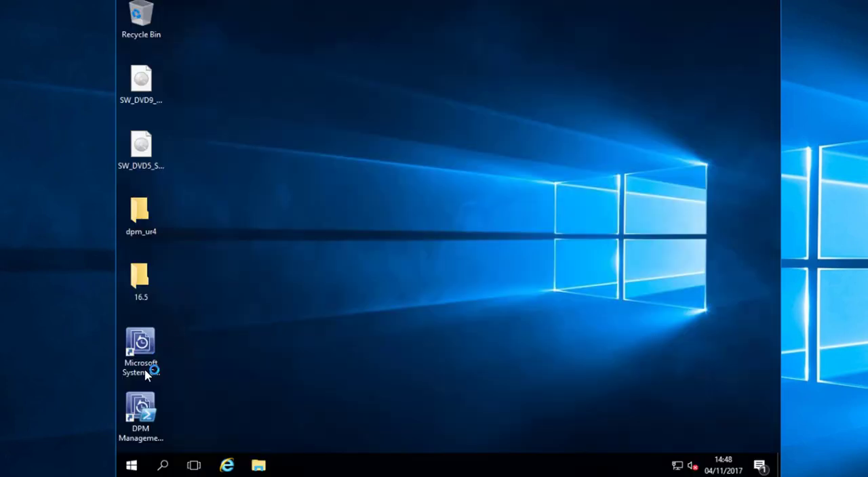
- Open the DPM console with elevated rights and choose 16WSUS as the computer for the Install agents deployment method
double_click(146, 366)
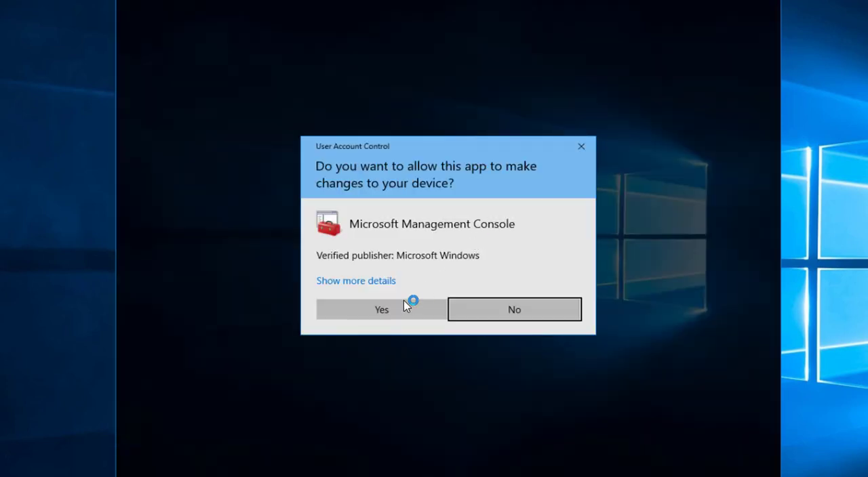
click(382, 309)
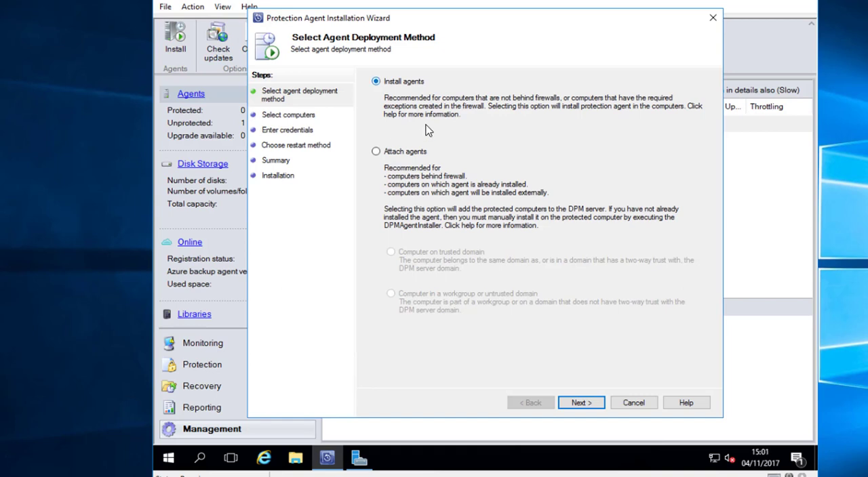
click(580, 403)
click(393, 141)
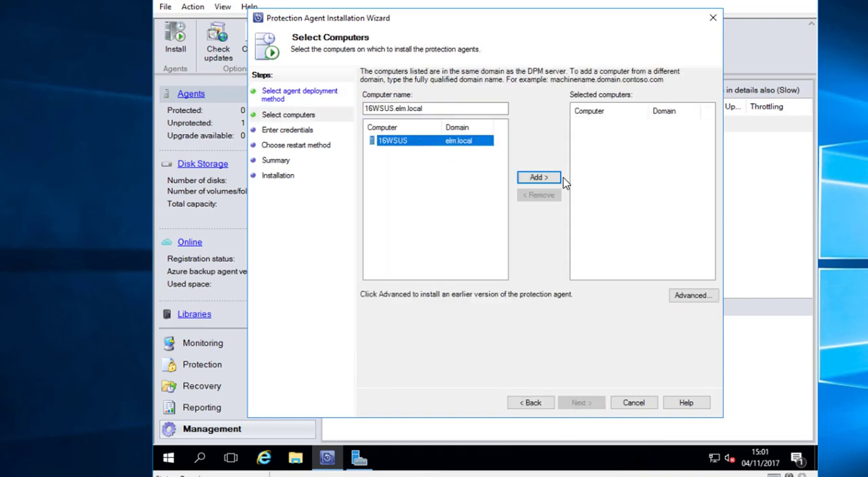
click(539, 178)
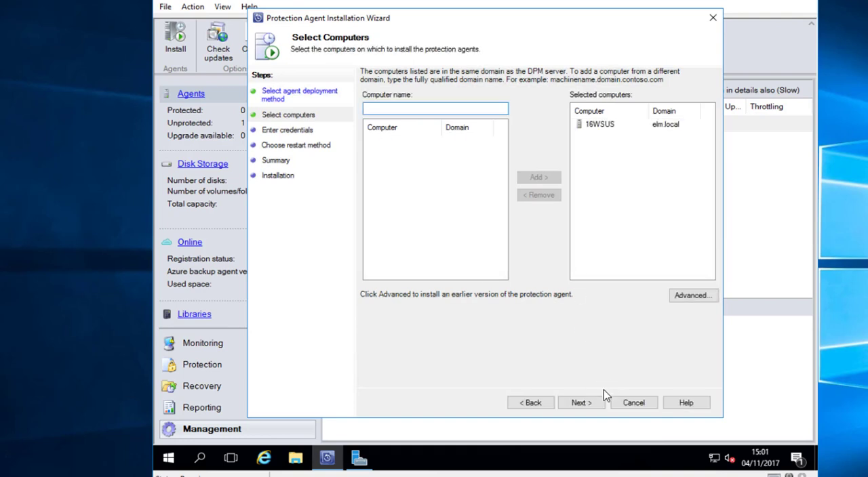
click(584, 404)
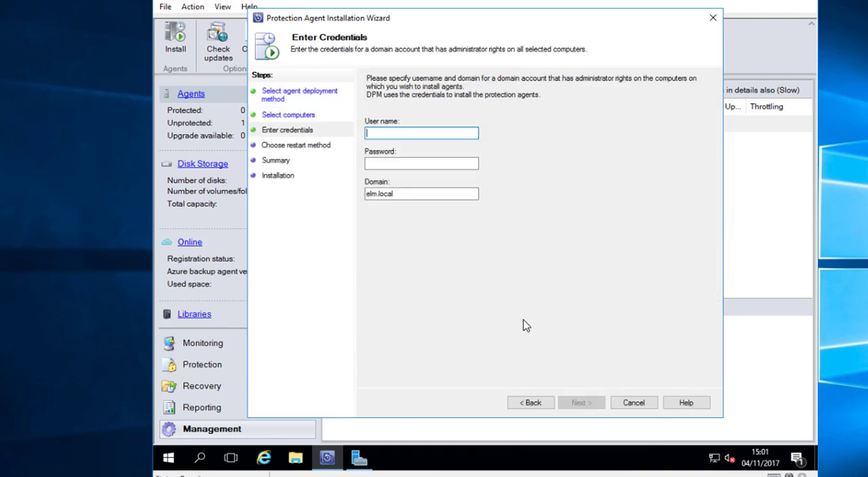
- Enter the domain administrator's user name and password for the agent installation, keeping the domain elm.local
text(richsmif)
key(Tab)
text(•)
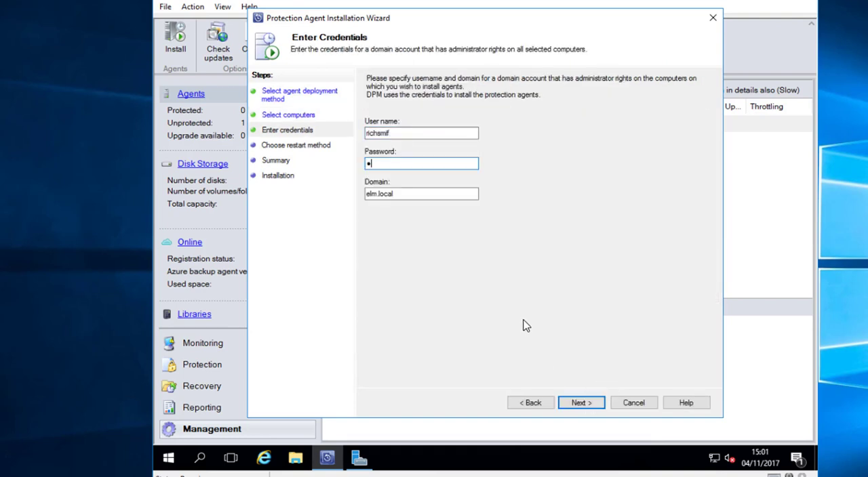
text(••••••••••)
key(Return)
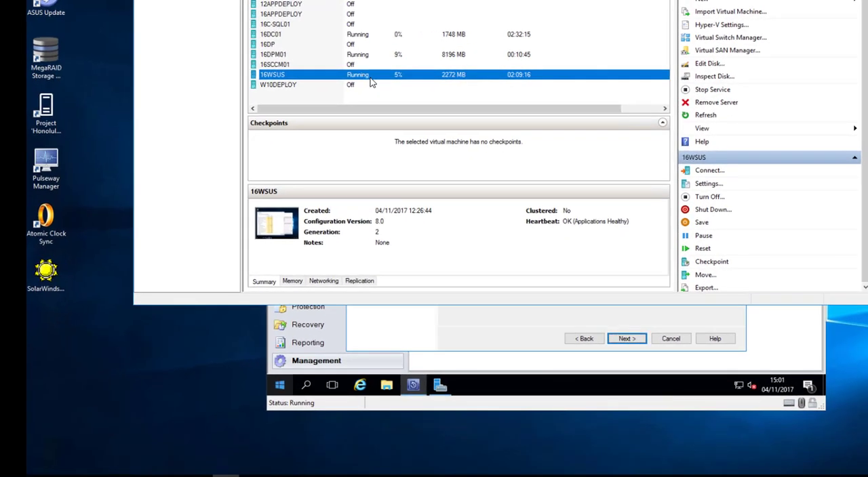
- Connect to the 16WSUS virtual machine from Hyper-V Manager and open its Windows Firewall settings
right_click(370, 79)
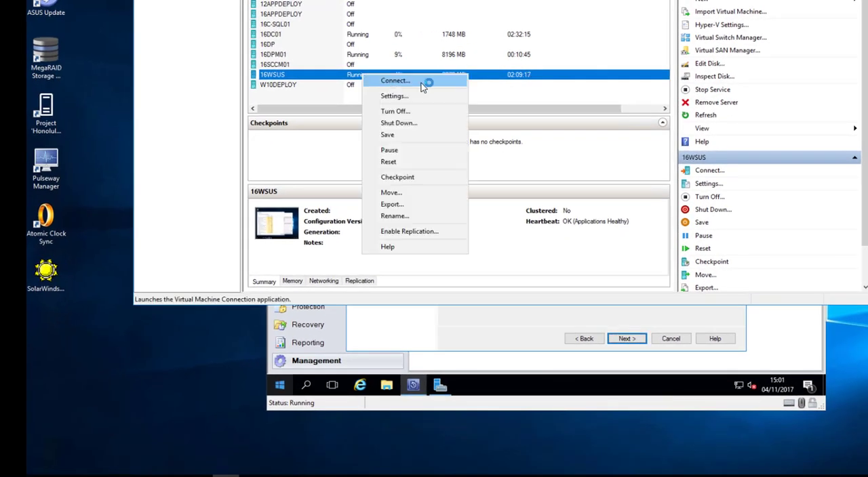
click(421, 82)
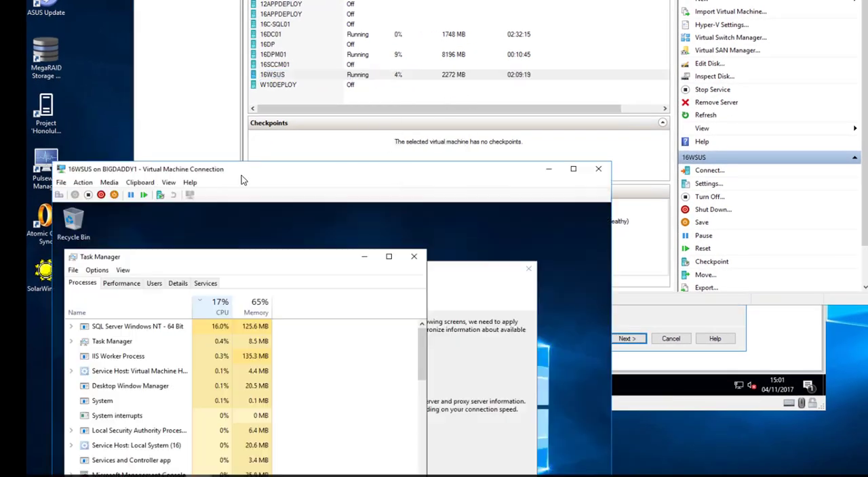
drag(241, 168, 231, 40)
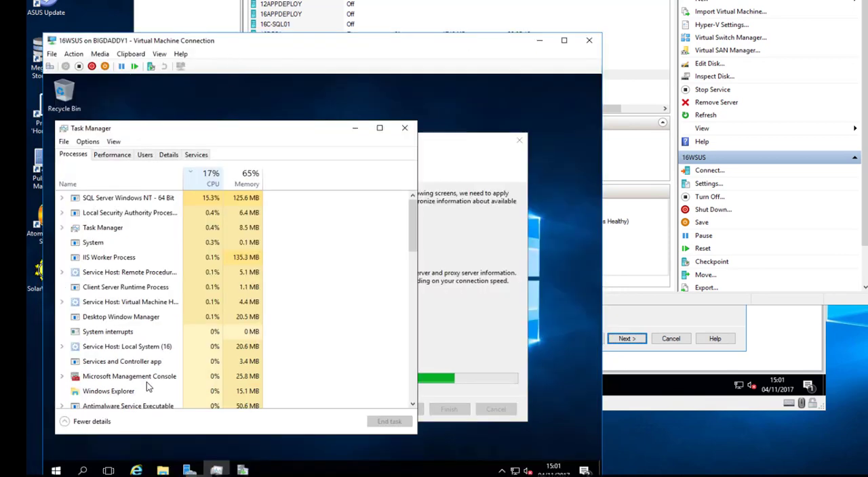
click(57, 471)
text(firewall)
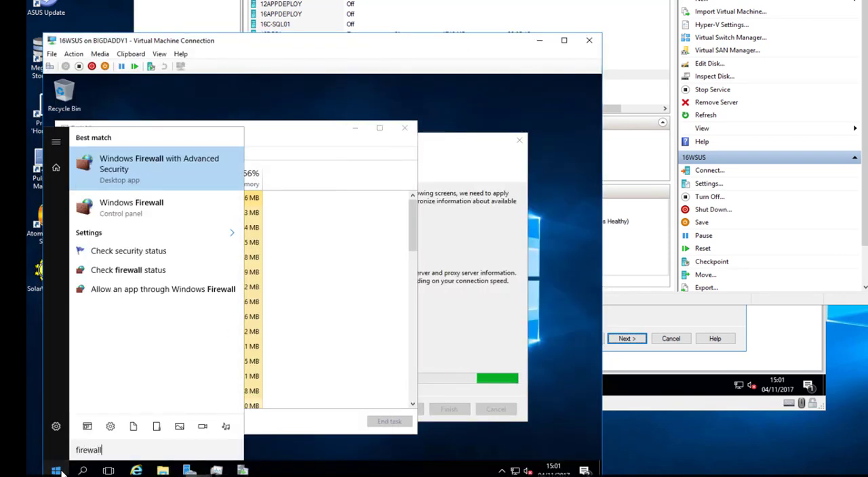
click(156, 205)
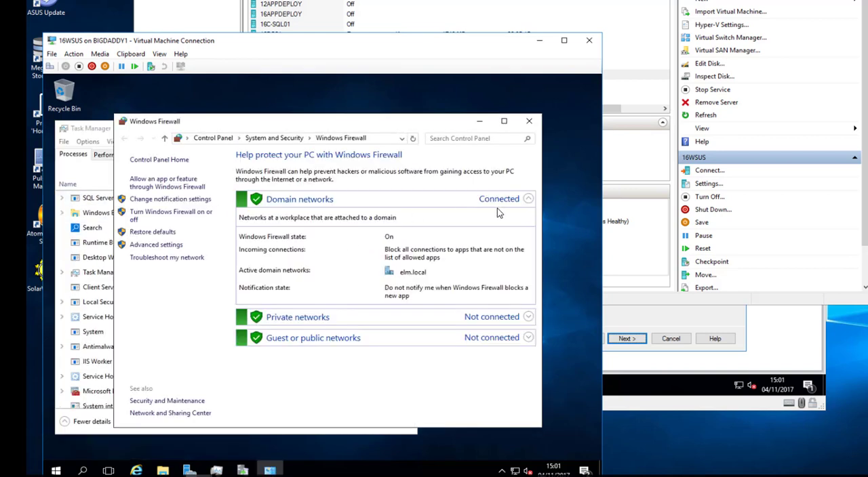
- Turn off Windows Firewall on 16WSUS for the domain, private and public networks, and move its connection window aside
click(170, 213)
click(250, 235)
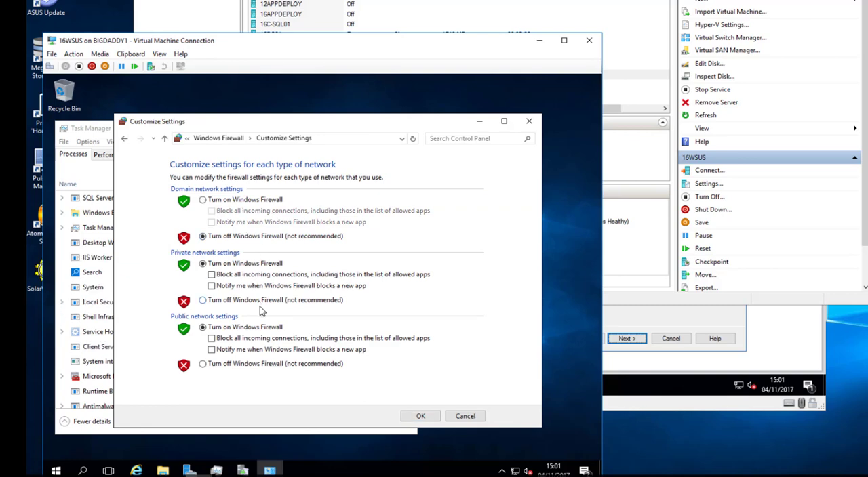
click(258, 299)
click(255, 364)
click(421, 416)
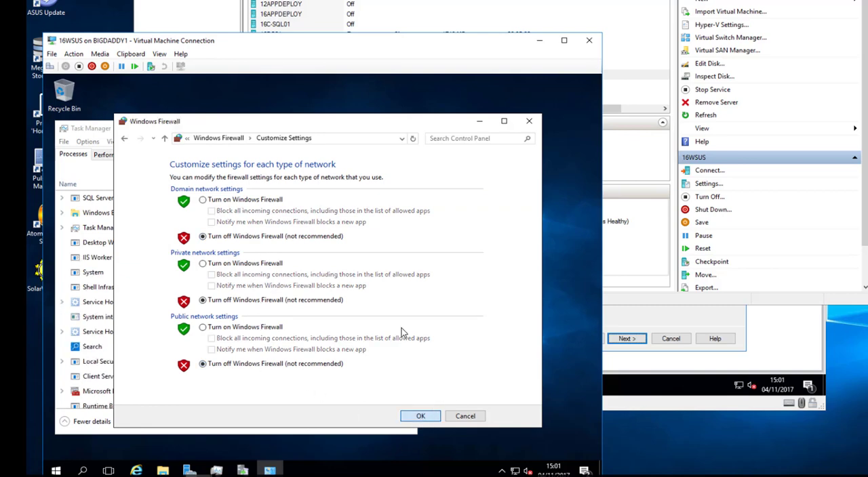
drag(404, 48, 389, 220)
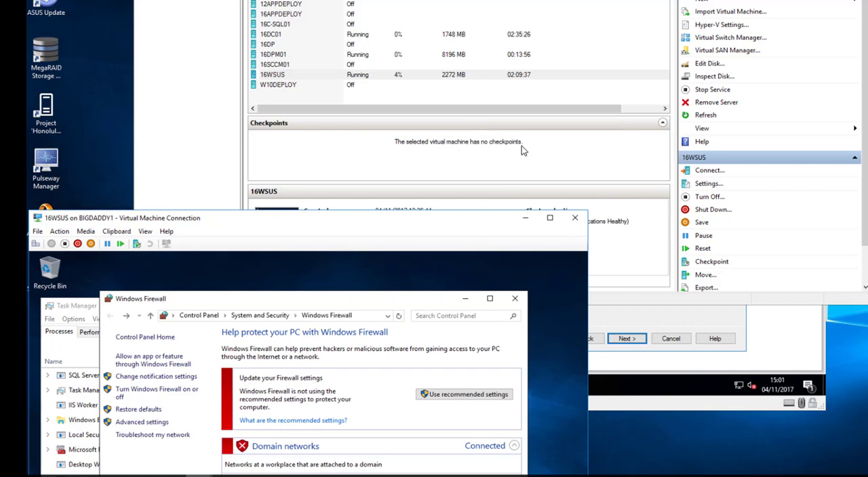
- Install the protection agent on 16WSUS.elm.local with a restart if required, and close the installation wizard
click(653, 331)
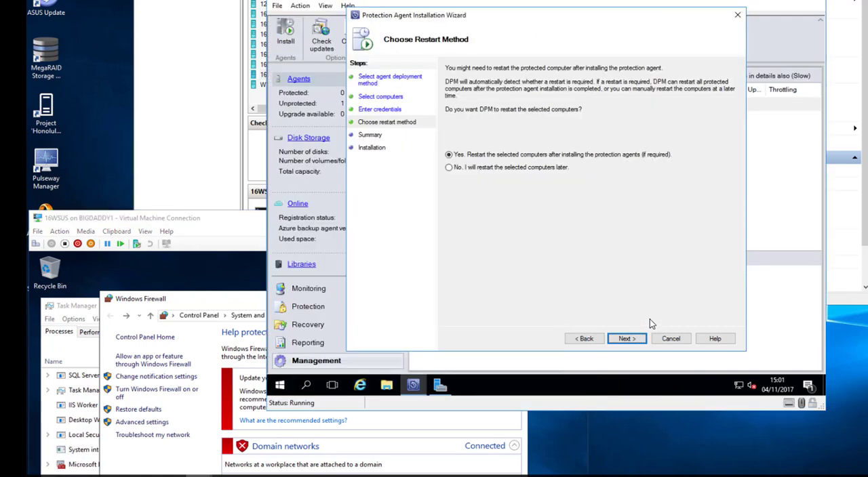
click(625, 340)
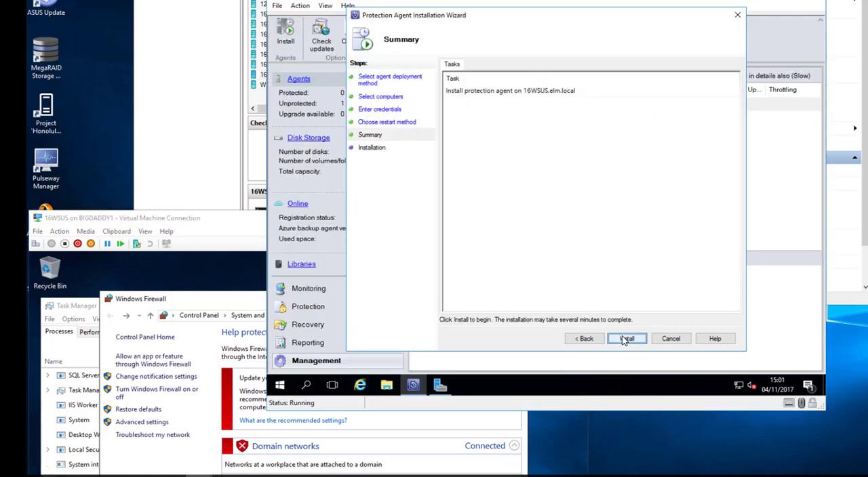
click(625, 339)
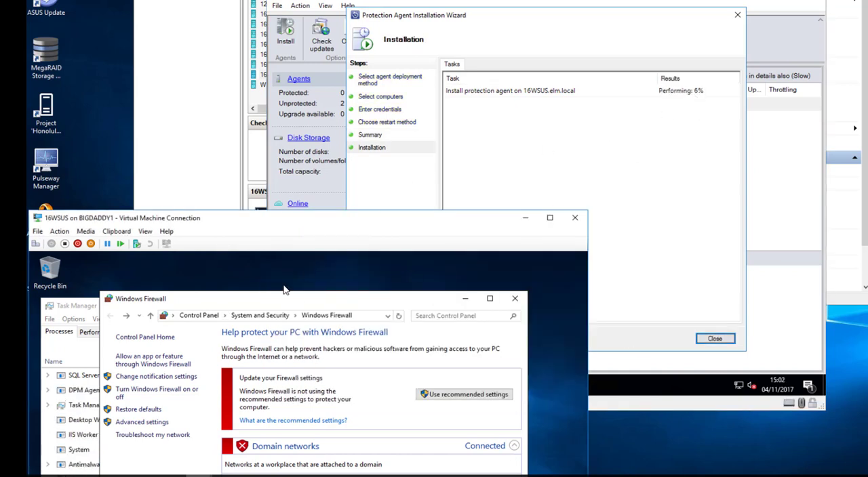
drag(250, 305, 365, 302)
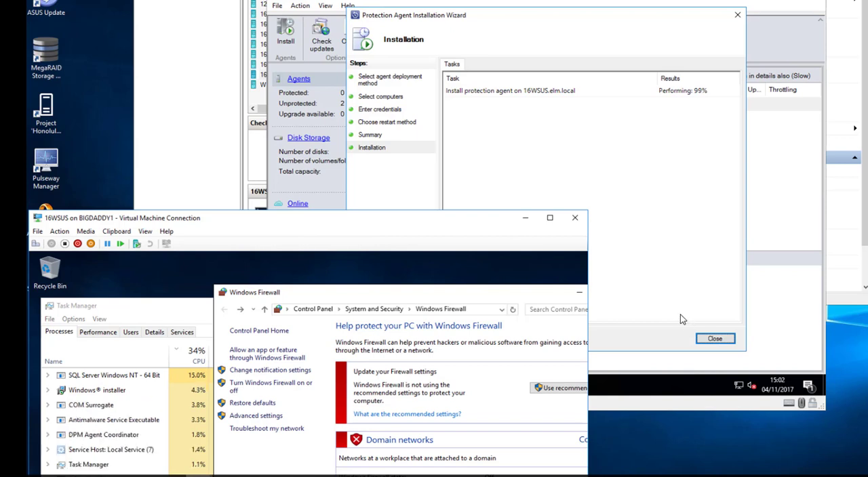
click(715, 340)
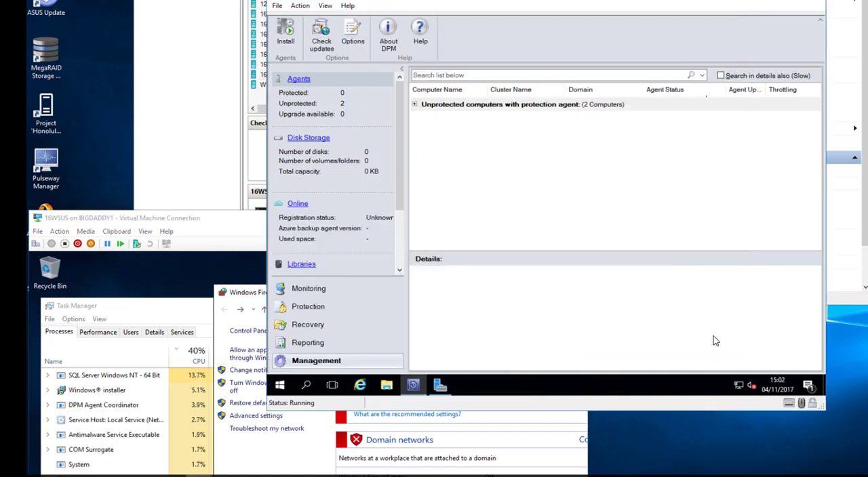
- Check the agent status of 16WSUS among the unprotected computers and close its virtual machine connection
click(415, 105)
click(656, 128)
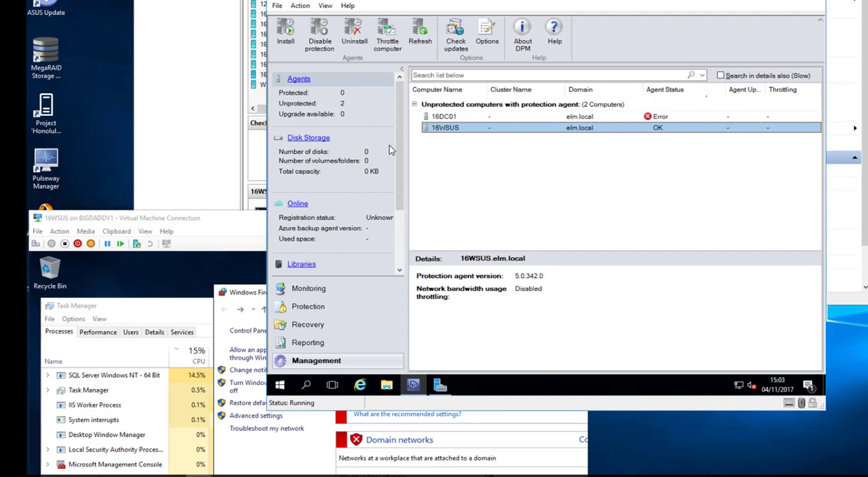
click(209, 219)
click(575, 218)
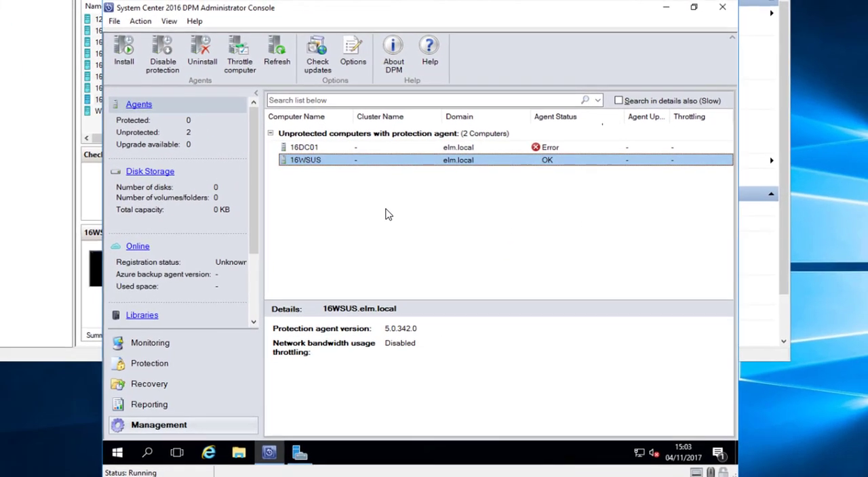
- Check which volumes and disks DPM offers for adding to the disk storage pool
click(149, 172)
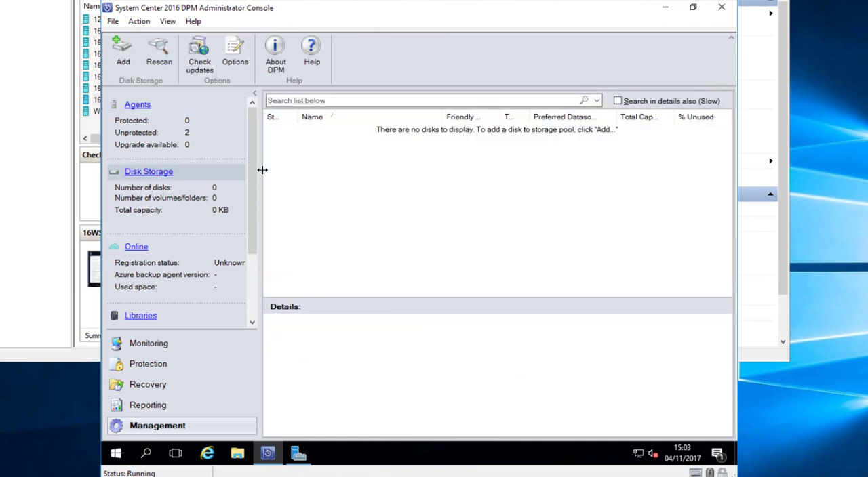
click(122, 55)
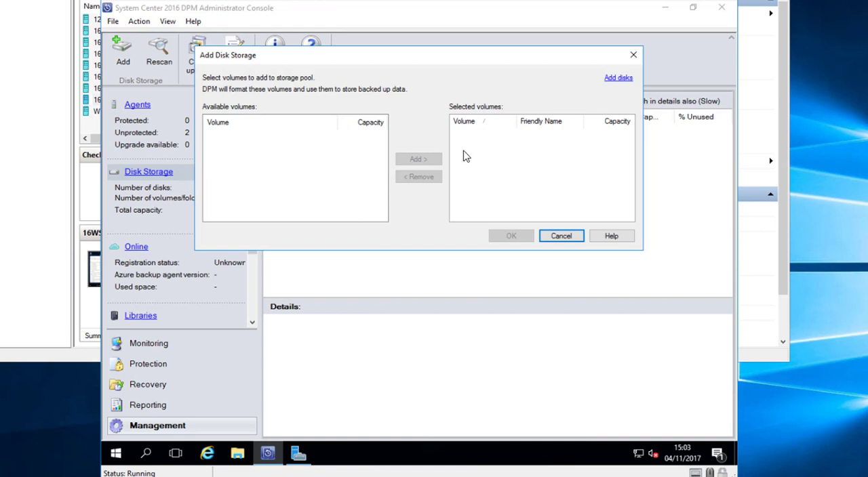
click(622, 79)
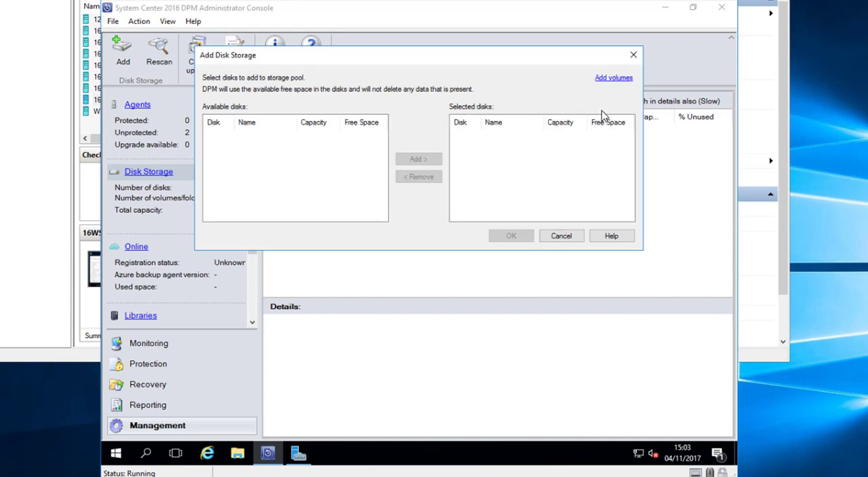
click(614, 79)
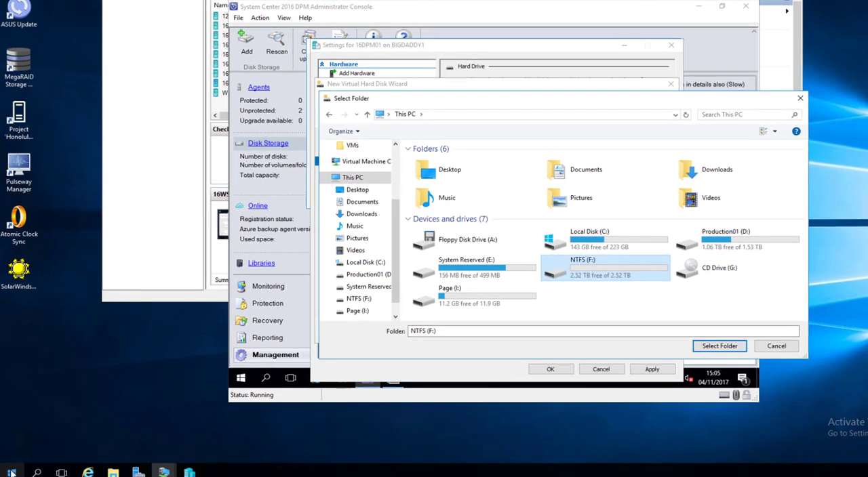
- Open Server Manager on the Hyper-V host and start a role-based Add Roles and Features installation up to the server roles
click(12, 472)
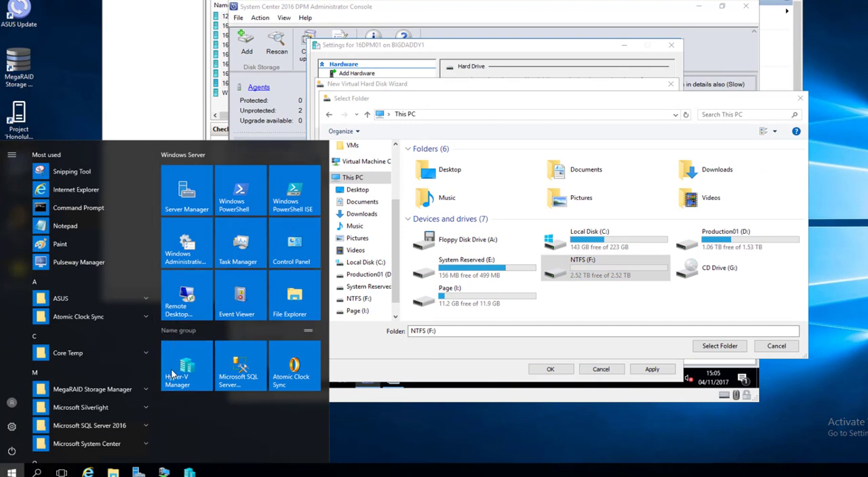
click(178, 204)
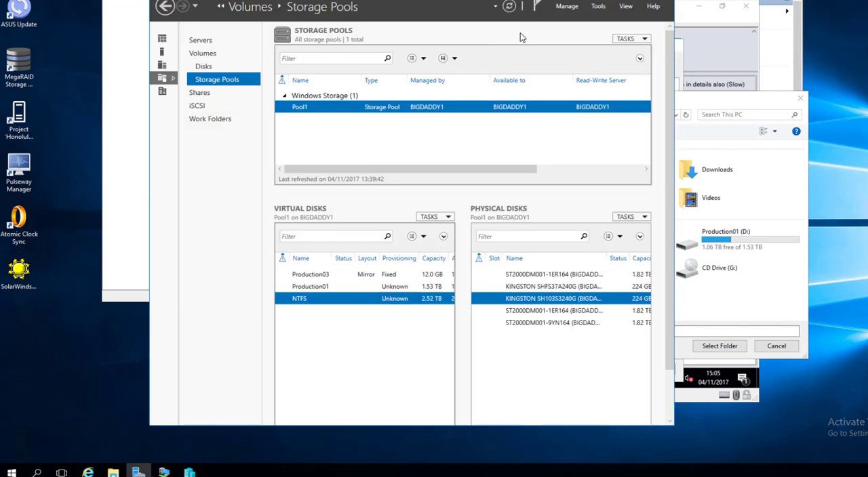
click(566, 8)
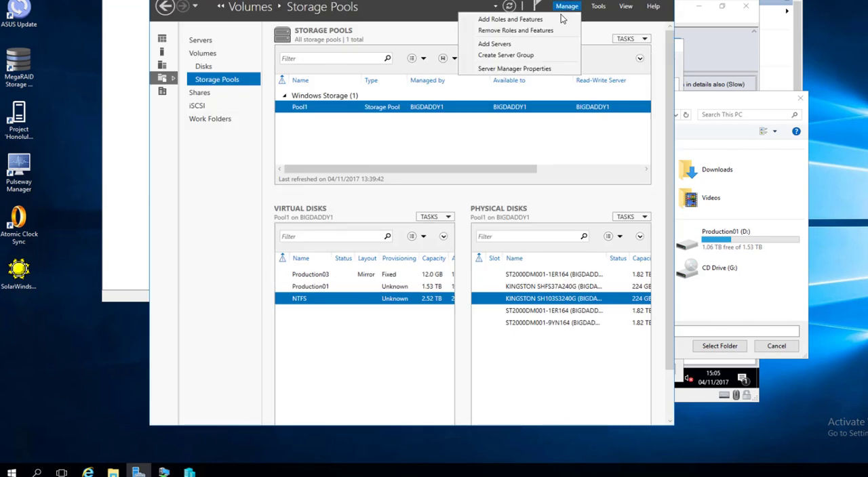
click(595, 42)
click(302, 224)
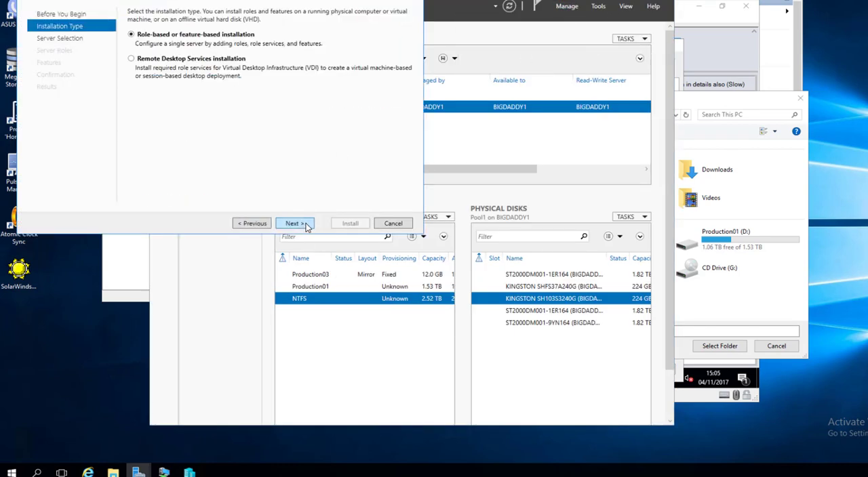
click(303, 226)
click(303, 226)
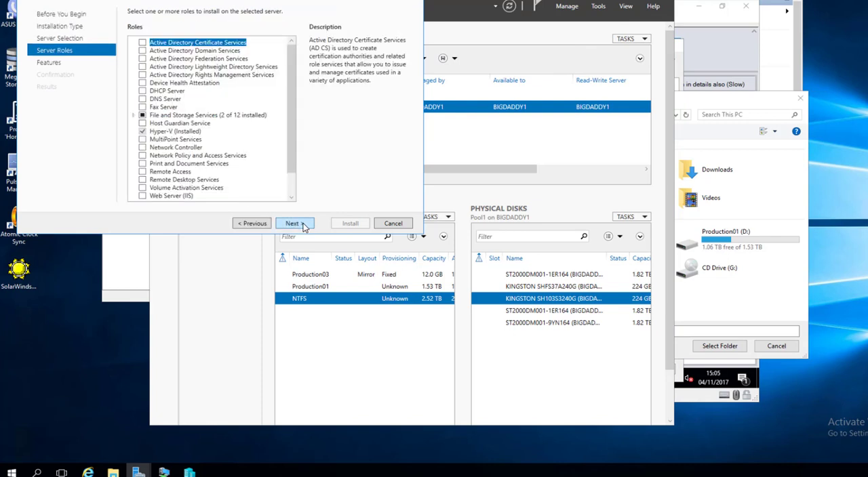
- Select Data Deduplication under File and iSCSI Services and install it without additional features
click(133, 115)
click(153, 124)
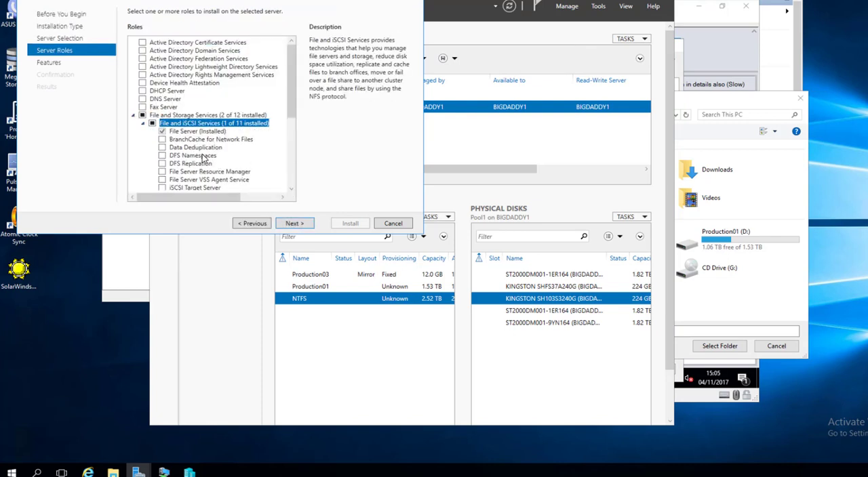
click(195, 148)
click(162, 147)
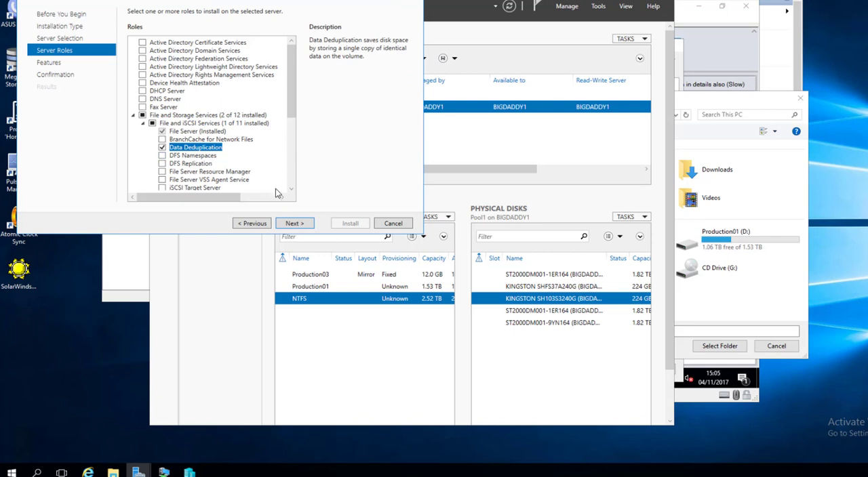
click(298, 225)
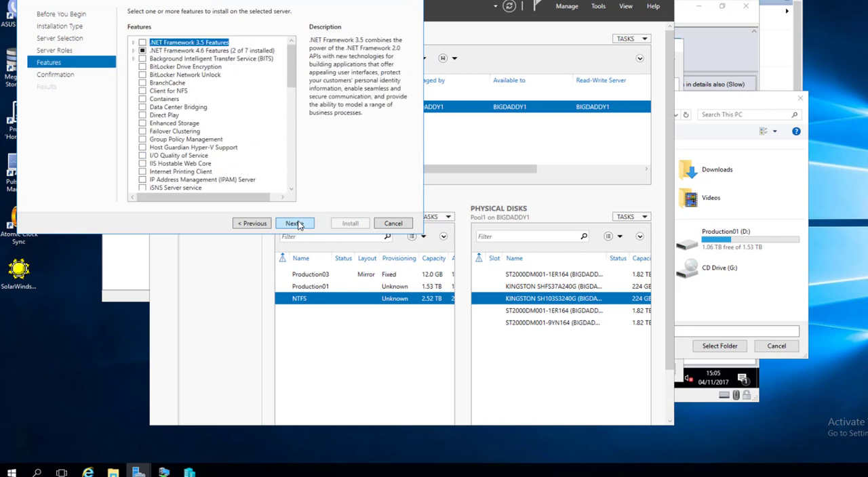
click(295, 224)
click(349, 223)
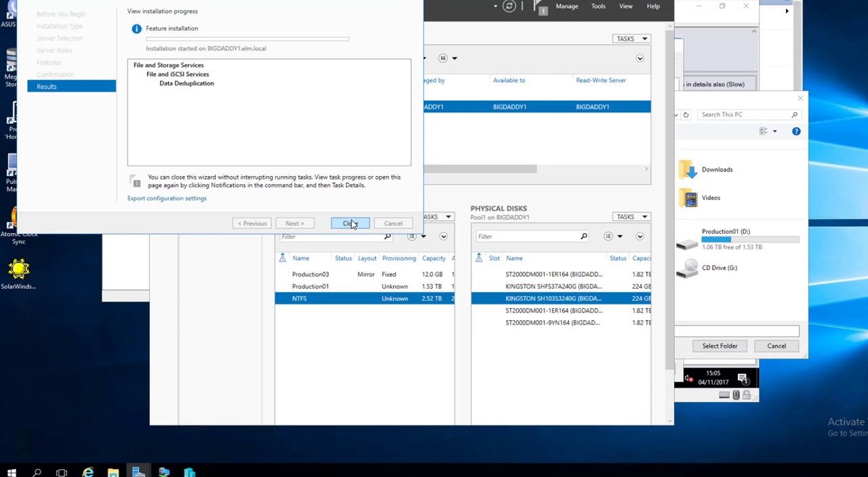
- Configure data deduplication on the NTFS (F:) volume as Virtualized Backup Server for files older than 0 days
click(351, 223)
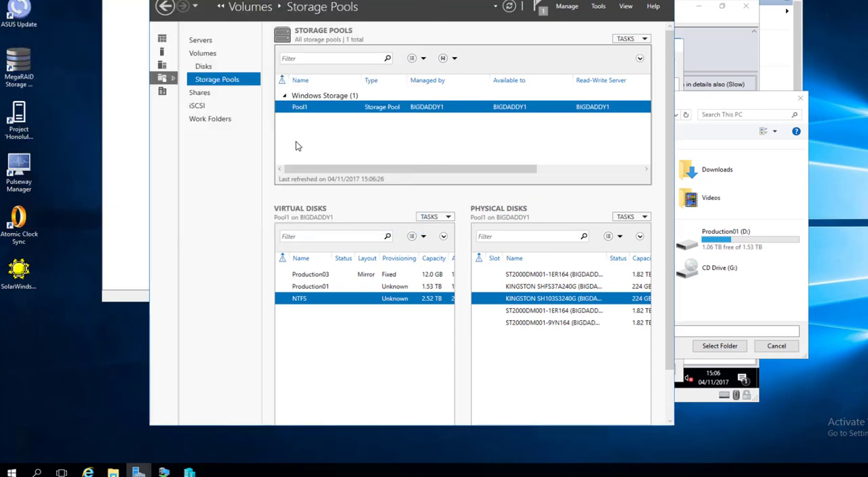
click(209, 52)
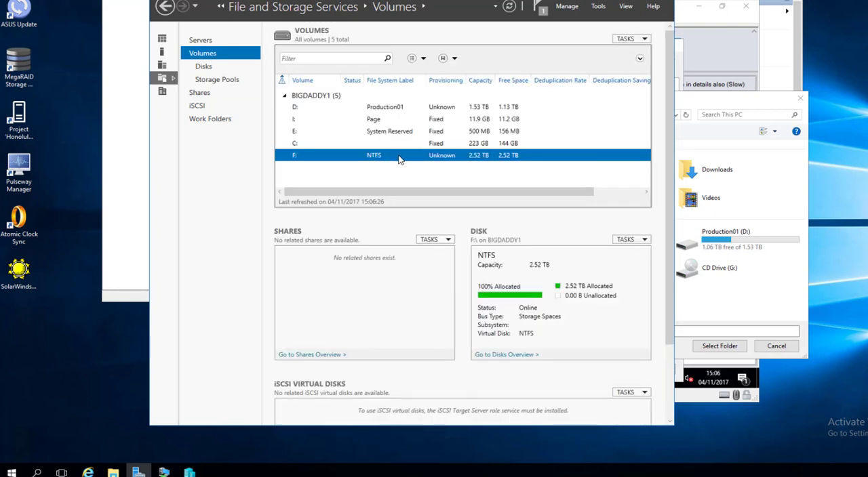
right_click(384, 158)
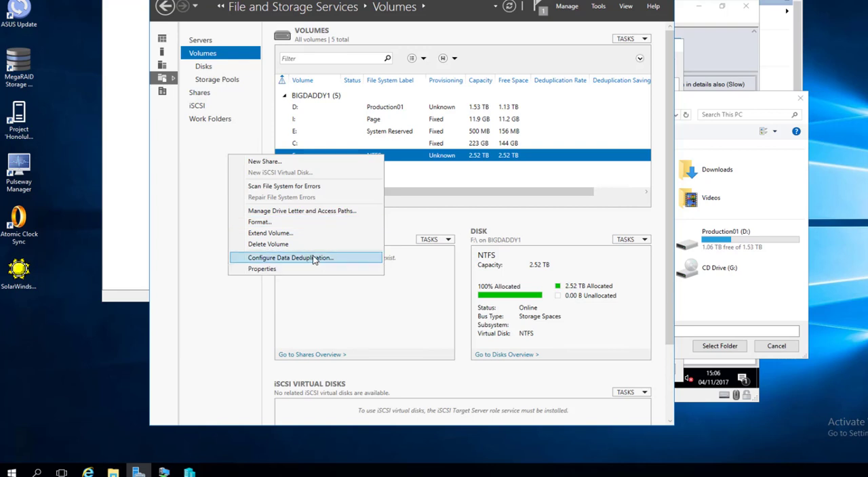
click(338, 257)
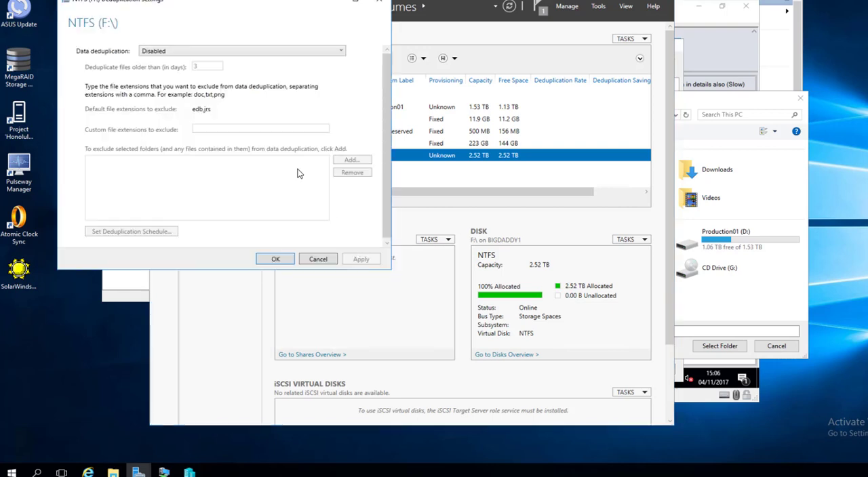
click(218, 55)
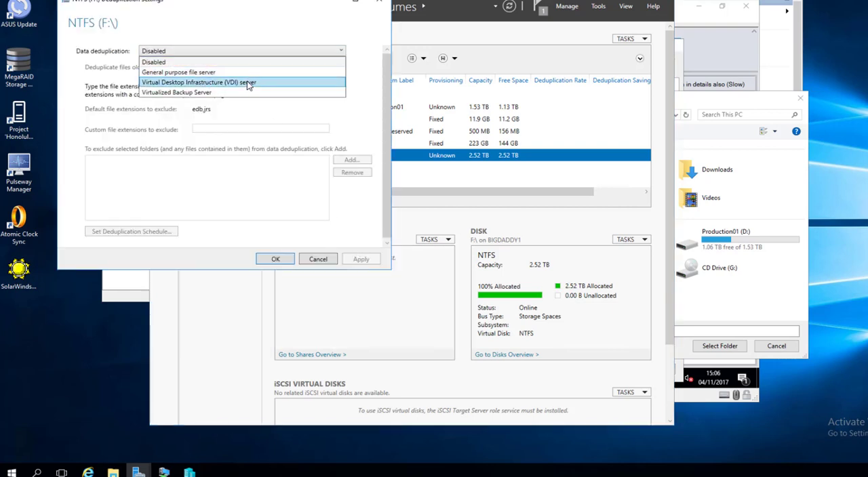
click(183, 96)
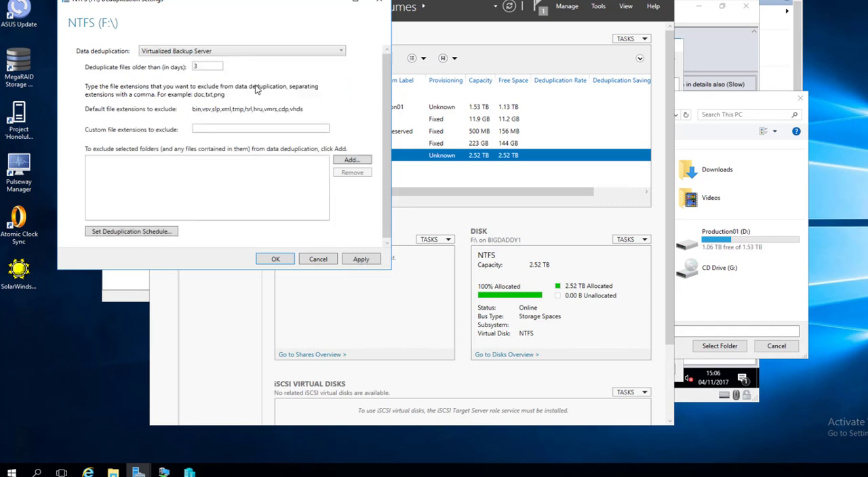
double_click(201, 65)
- Enable throughput optimization in the deduplication schedule with a 00:00 start time, and confirm the volume's deduplication settings
click(134, 232)
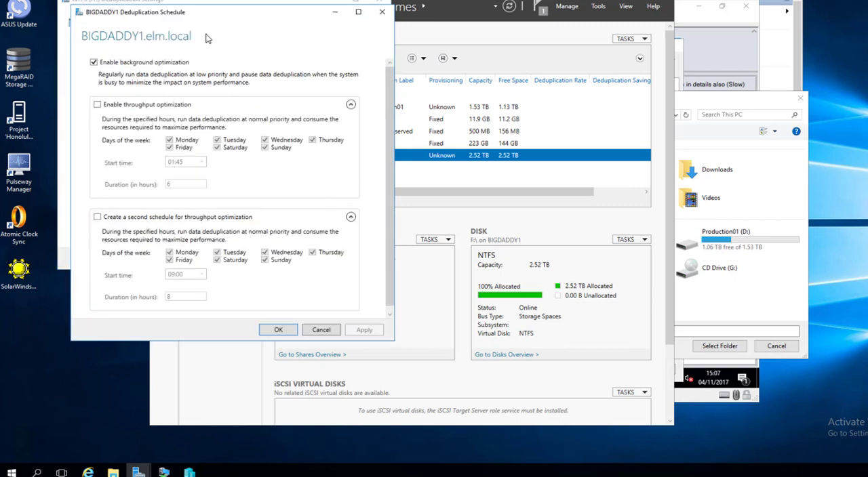
drag(195, 14, 296, 49)
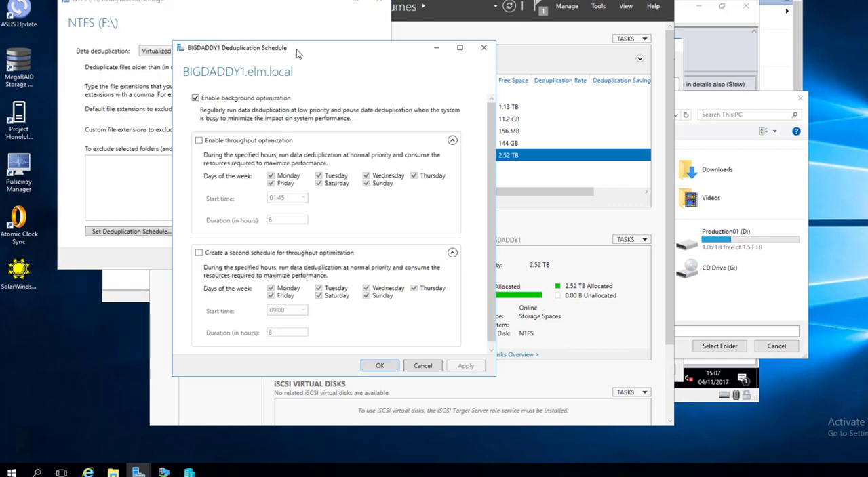
click(248, 143)
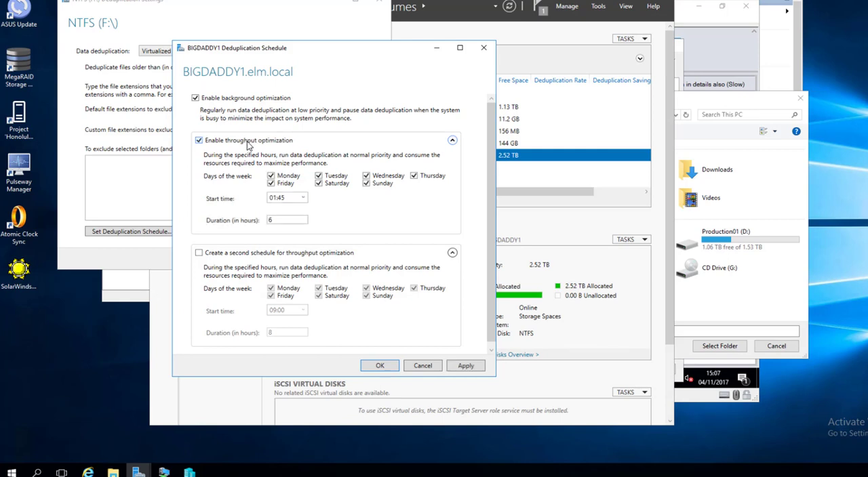
click(303, 197)
click(302, 208)
click(474, 368)
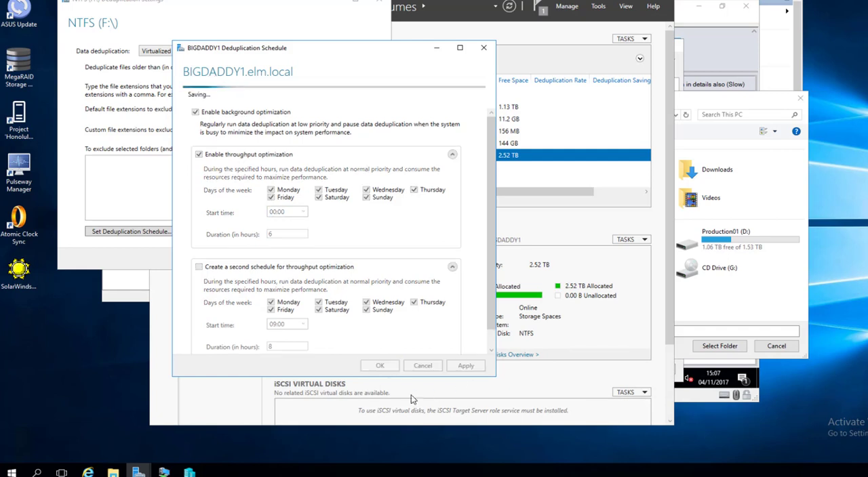
click(379, 366)
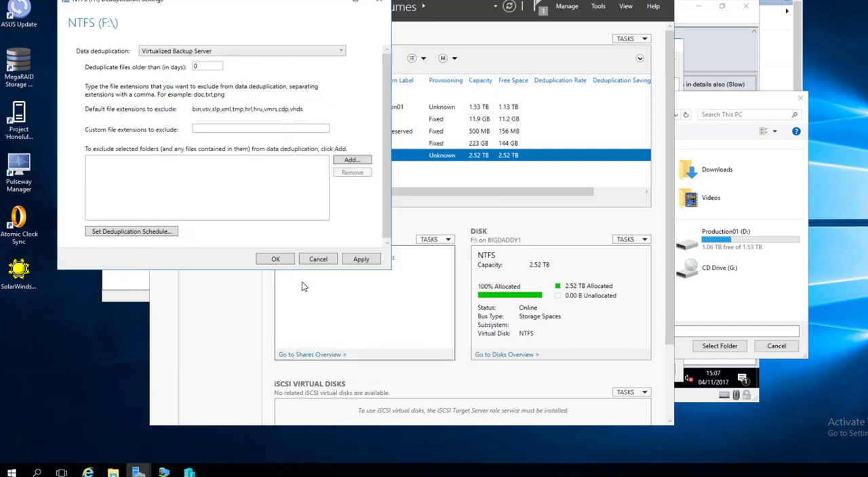
click(285, 263)
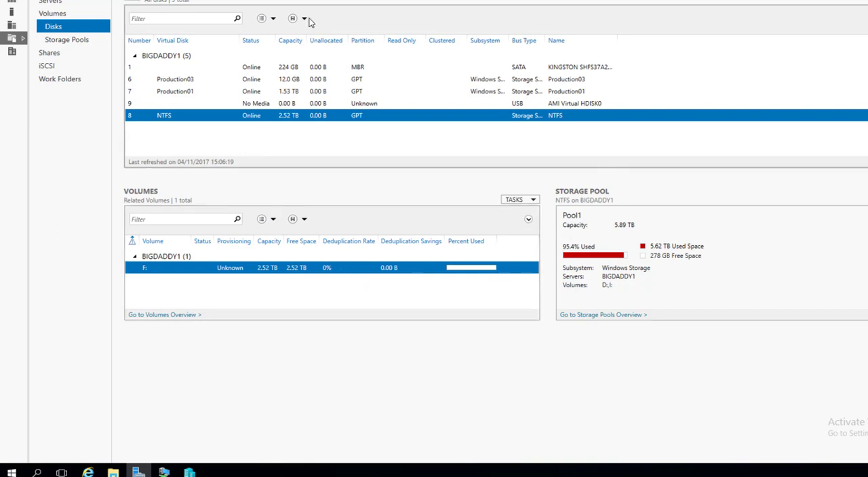
- Restore the maximized Server Manager window and close it to return to the virtual hard disk's folder selection
double_click(384, 0)
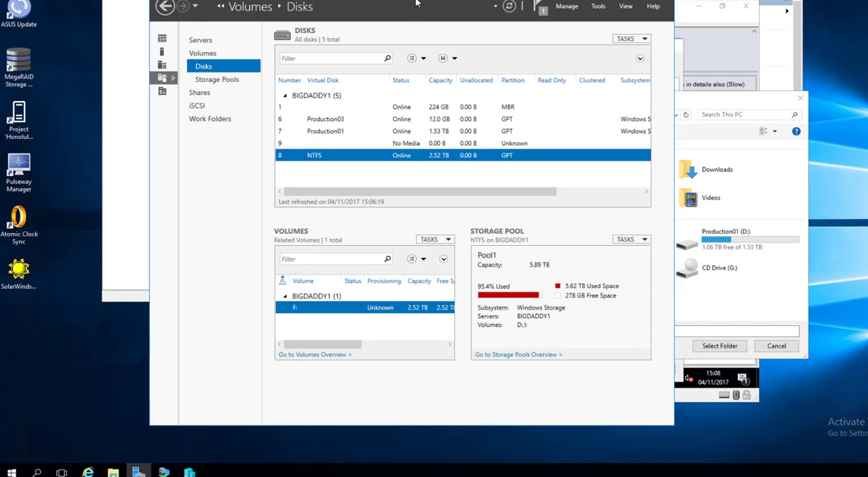
drag(410, 1, 339, 19)
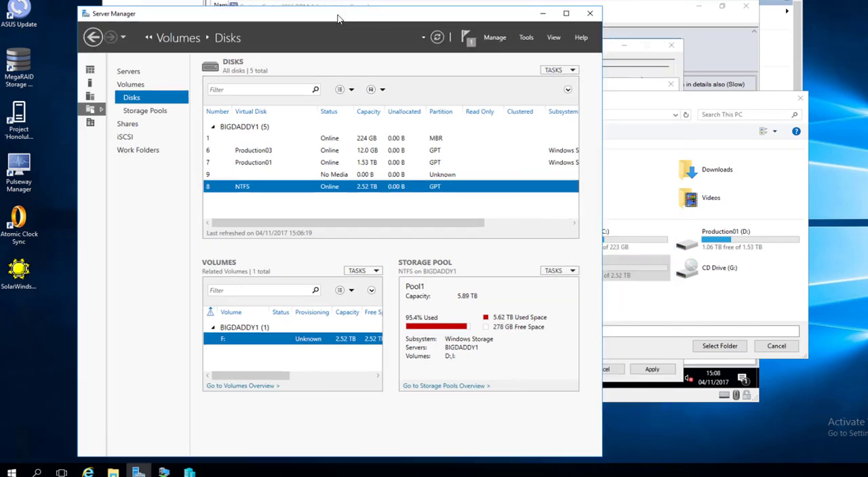
click(591, 15)
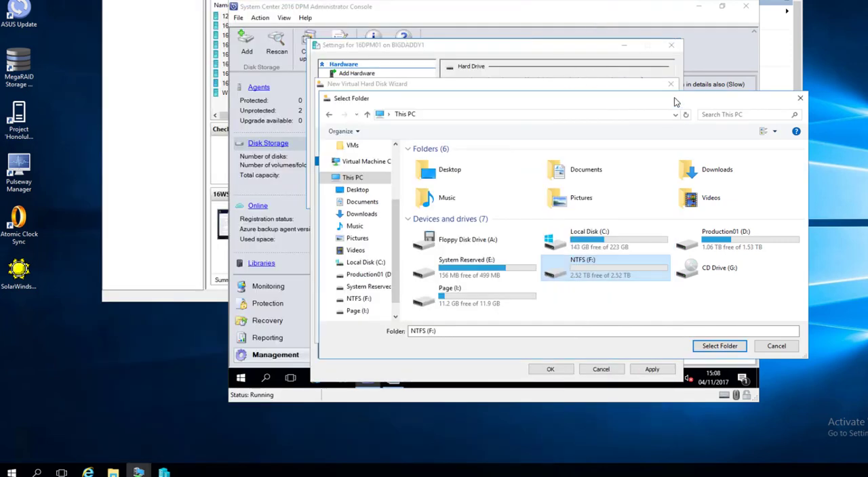
- Create a folder named STORAGE on the NTFS (F:) drive and choose it as the virtual hard disk's location
double_click(599, 275)
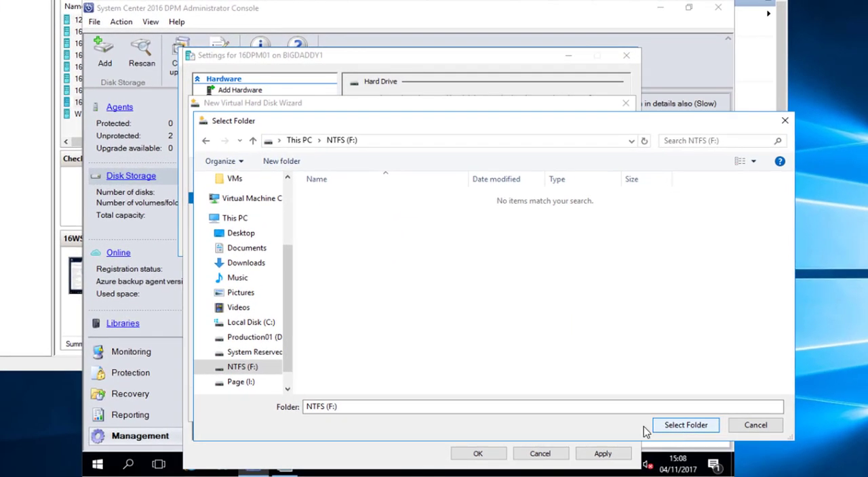
right_click(384, 235)
mouse_move(364, 366)
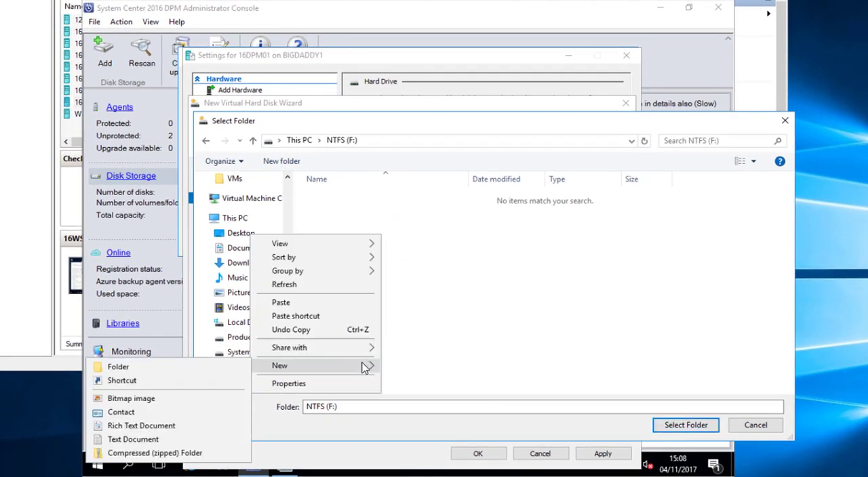
click(222, 367)
text(STO)
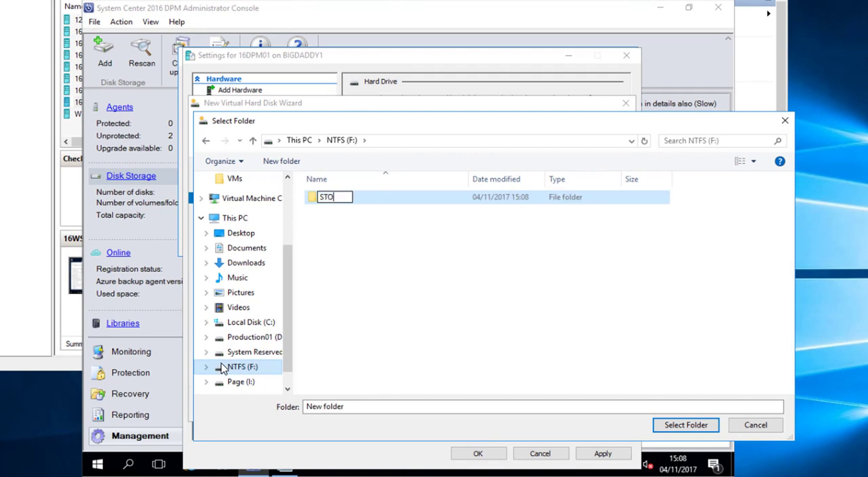
text(RAGE)
key(Return)
key(Return)
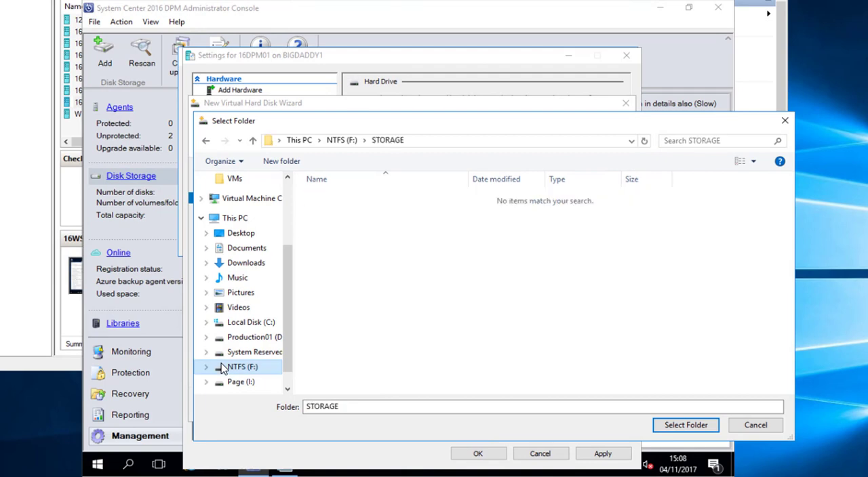
click(686, 425)
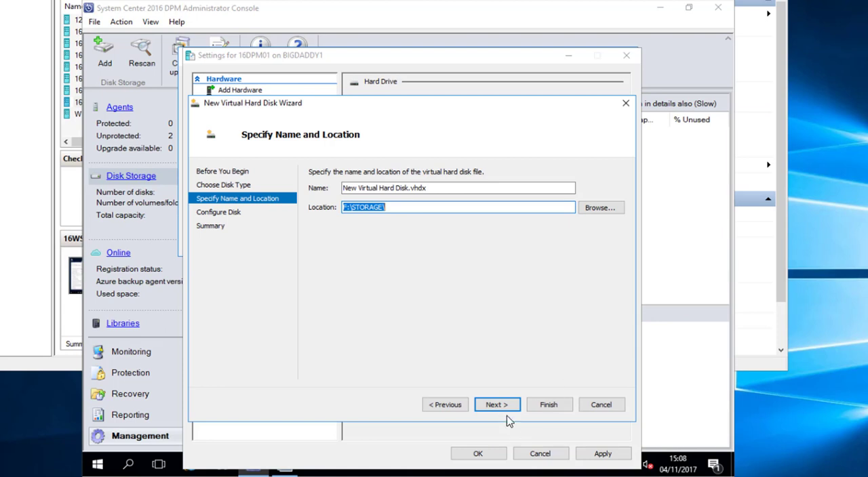
- Set the new blank virtual hard disk's size to 1024 GB and complete the New Virtual Hard Disk Wizard
click(502, 407)
double_click(364, 201)
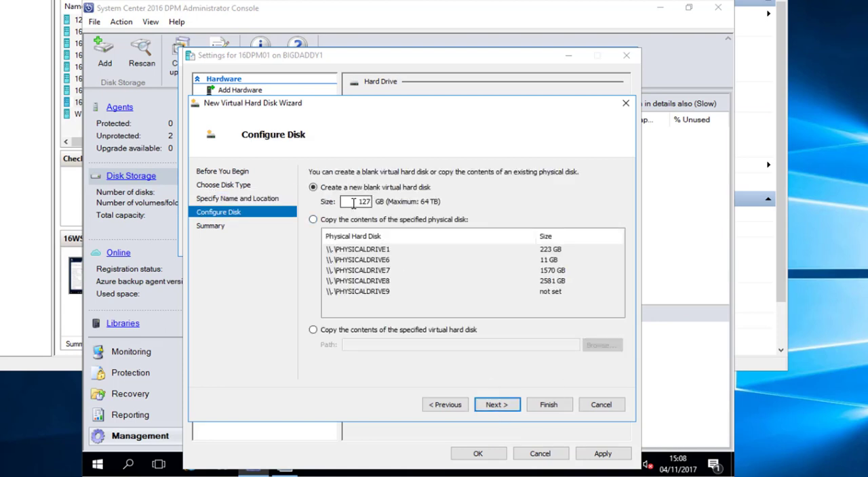
text(1024)
click(498, 405)
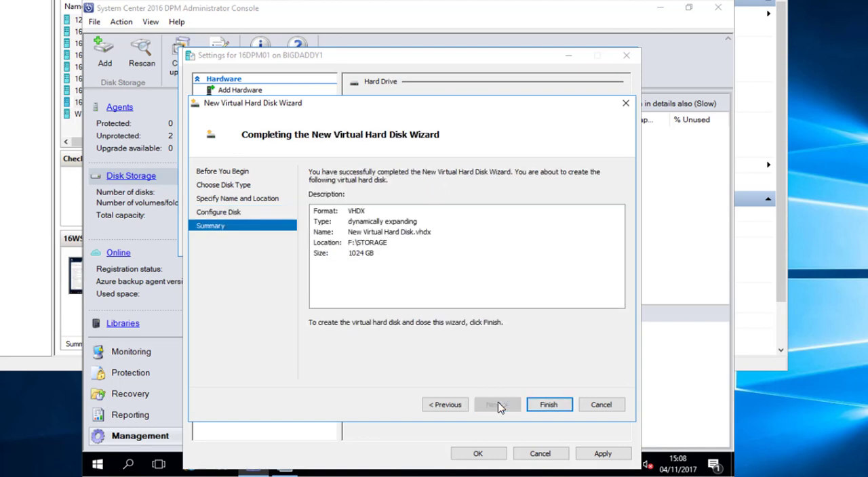
click(546, 405)
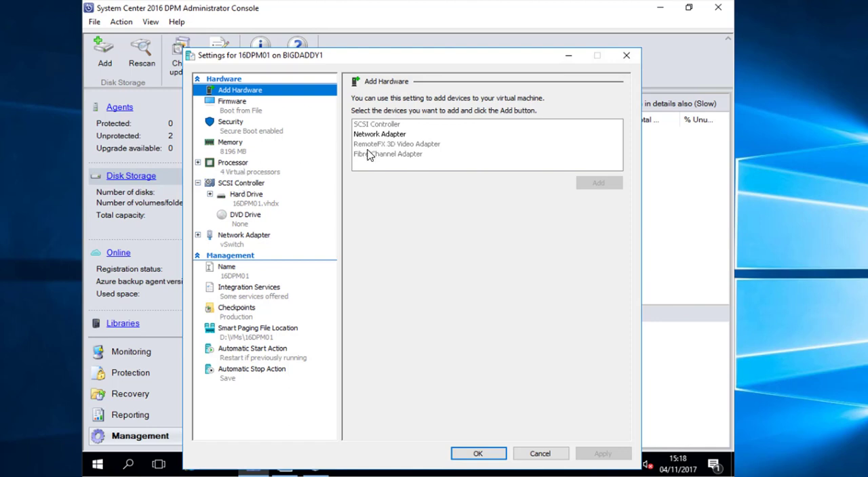
- Add a hard drive to 16DPM01's SCSI controller and start a new virtual hard disk up to its name and location
click(246, 188)
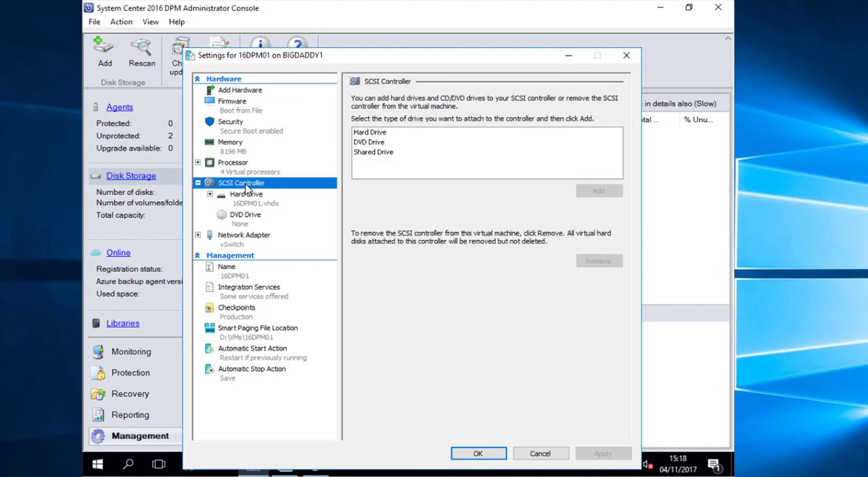
click(397, 133)
click(600, 192)
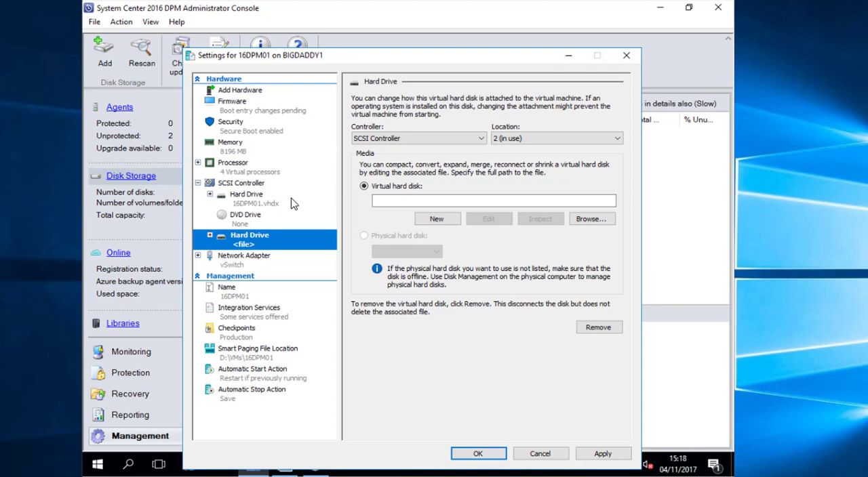
click(437, 219)
click(495, 405)
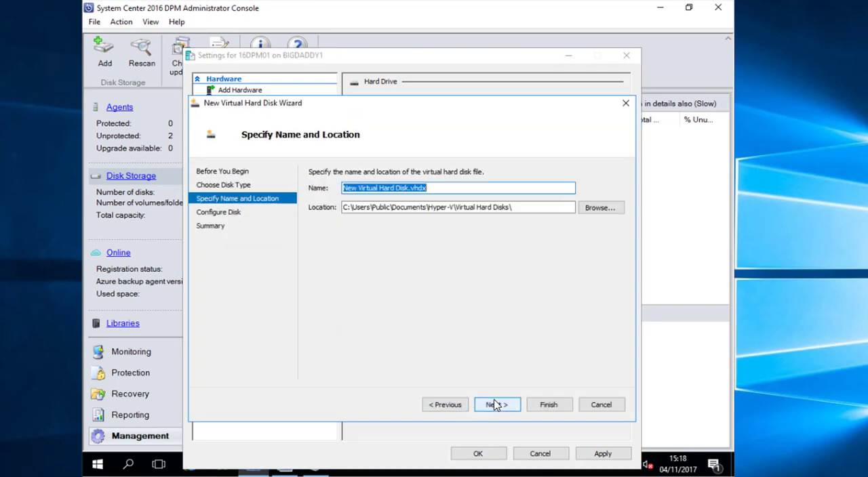
- Name the virtual hard disk dedup_1.vhdx and choose F:\STORAGE\ as its location
drag(410, 188, 323, 193)
text(dedup)
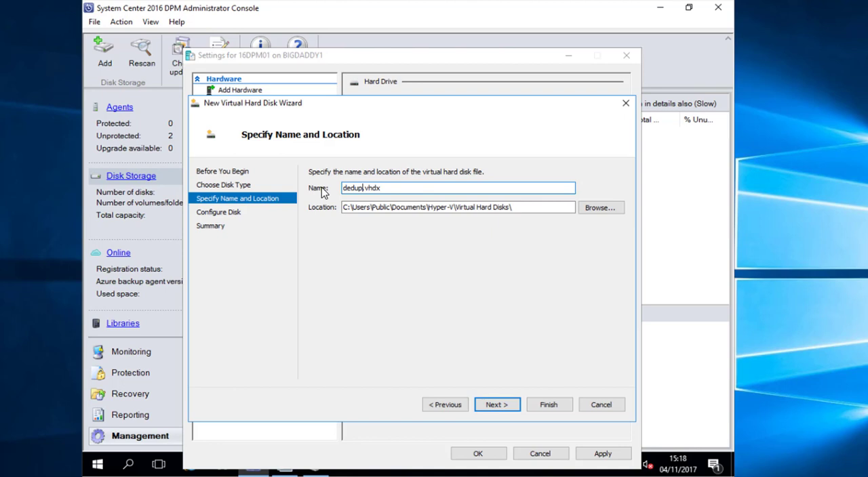
text(_1)
drag(519, 207, 255, 196)
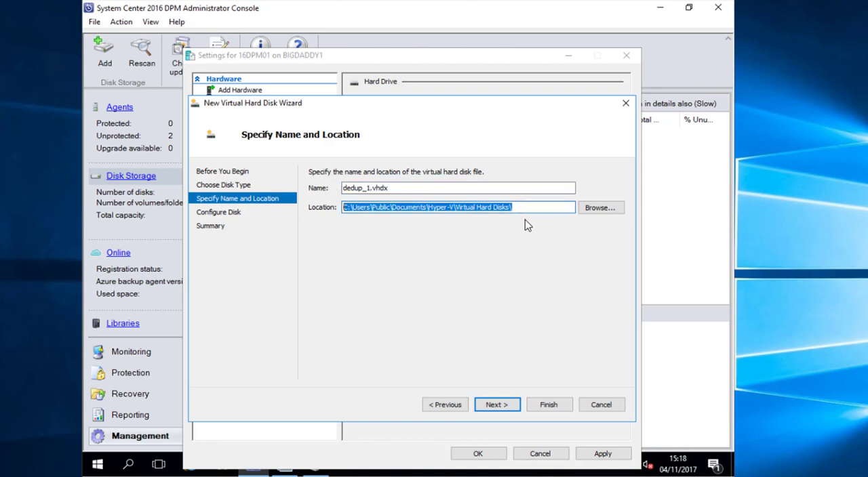
click(597, 208)
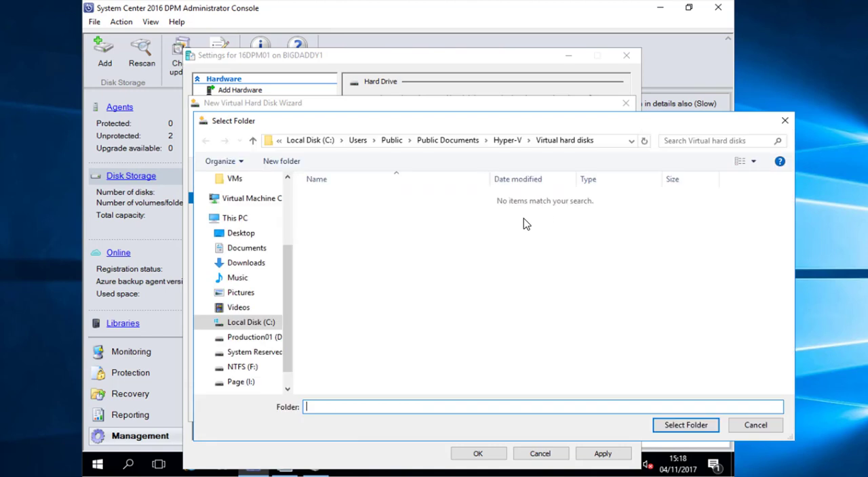
click(247, 367)
double_click(381, 206)
click(677, 425)
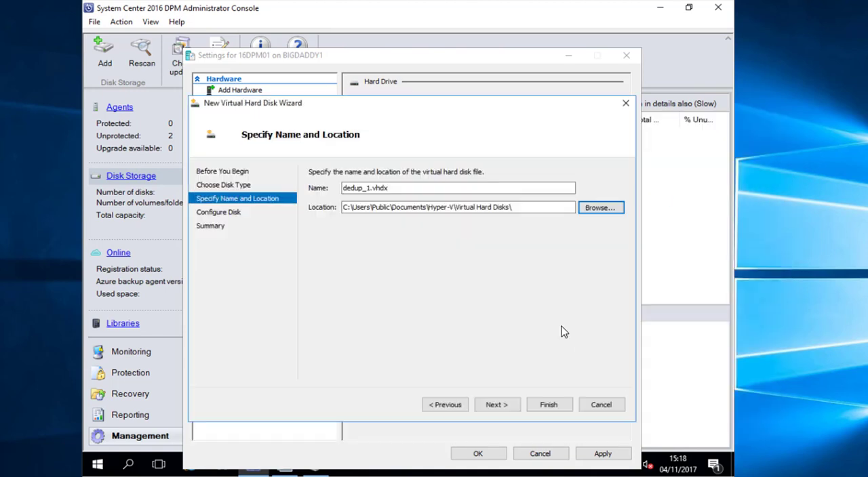
- Combine location and file name into the full path F:\STORAGE\dedup_1.vhdx and enter it as the virtual hard disk's name
click(411, 206)
click(407, 188)
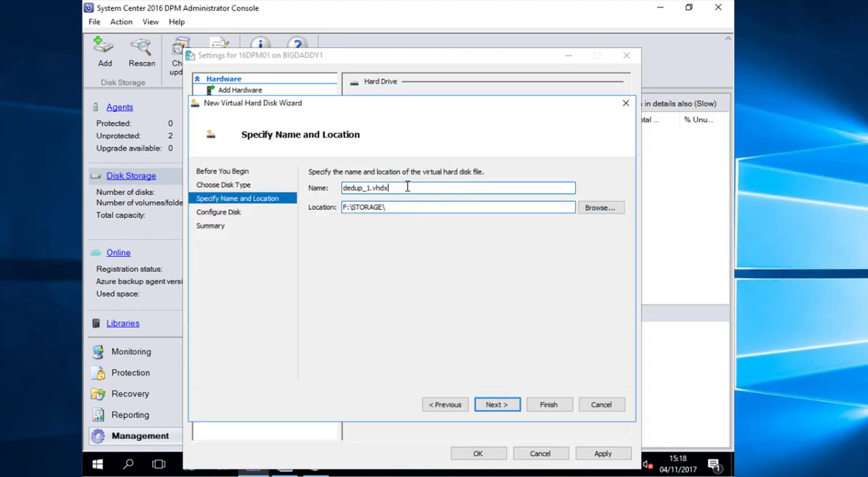
double_click(407, 187)
key(ctrl+c)
click(426, 207)
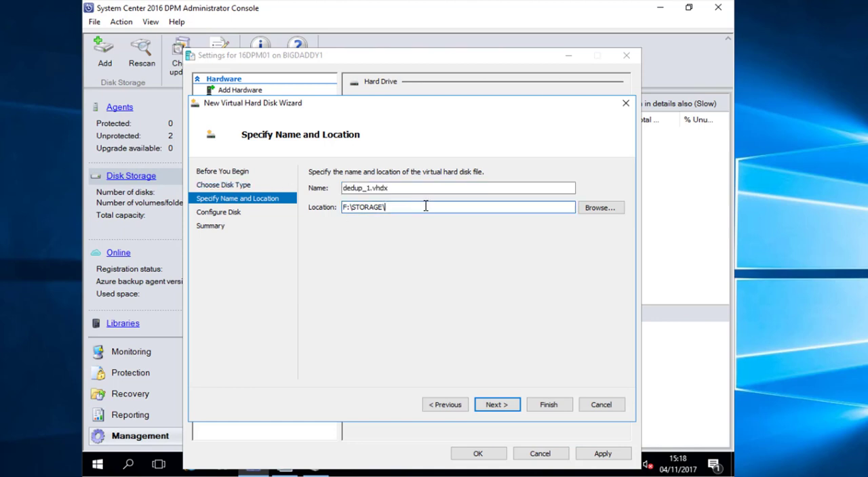
key(ctrl+v)
double_click(359, 210)
key(ctrl+v)
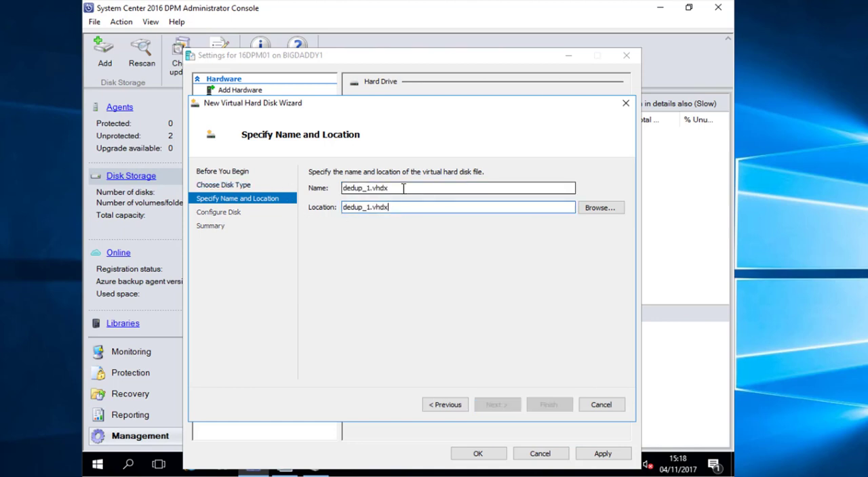
key(ctrl+z)
key(ctrl+c)
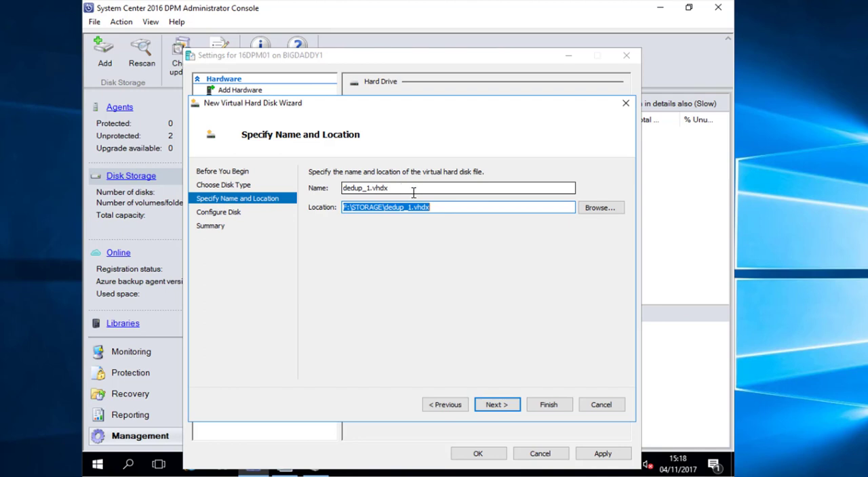
drag(413, 190, 331, 196)
key(ctrl+v)
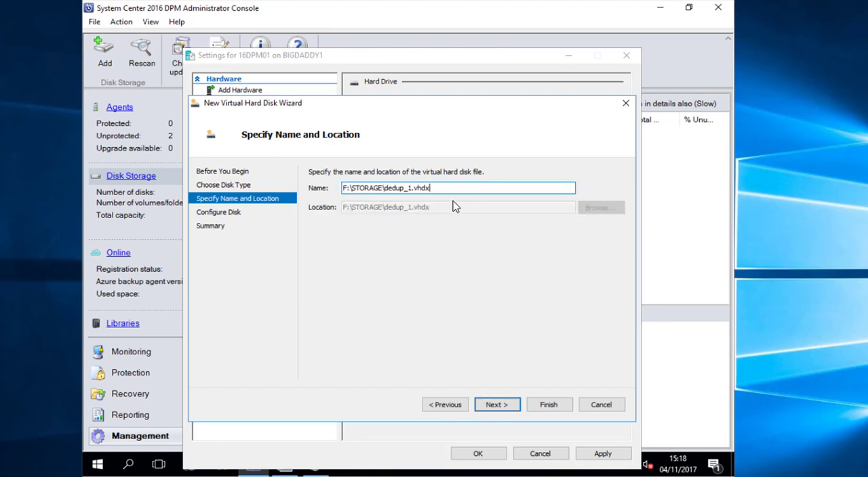
- Set the dedup_1.vhdx virtual hard disk's size to 1024 GB, finish the wizard and apply the virtual machine settings
key(ctrl+a)
key(ctrl+c)
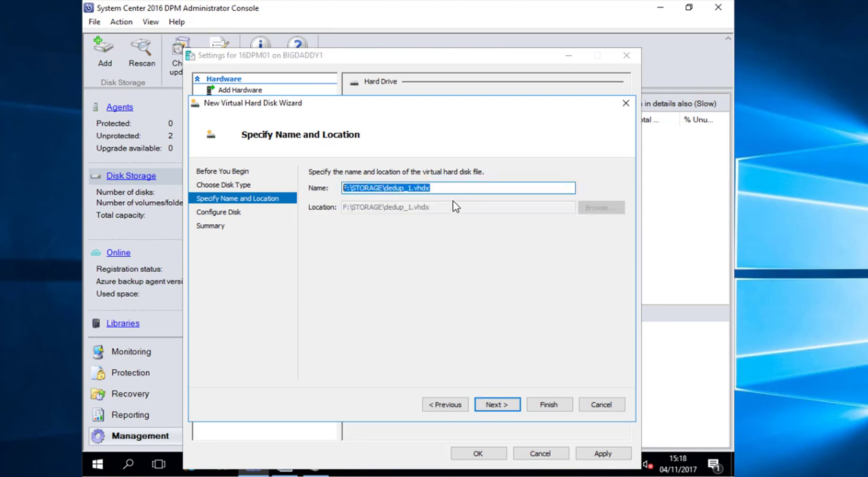
click(492, 405)
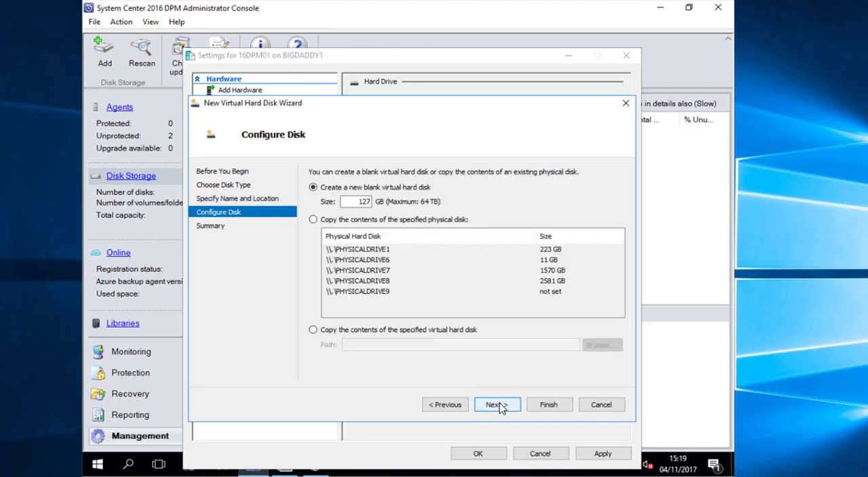
drag(343, 201, 426, 198)
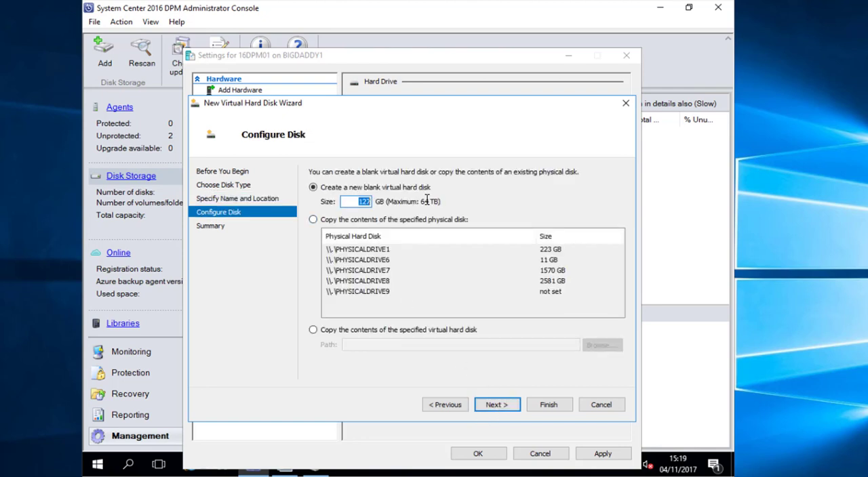
text(1024)
click(497, 405)
click(548, 404)
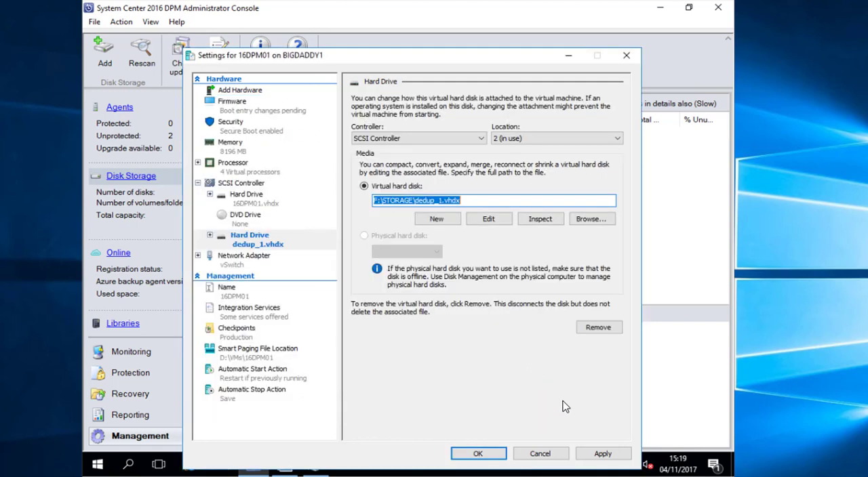
click(603, 453)
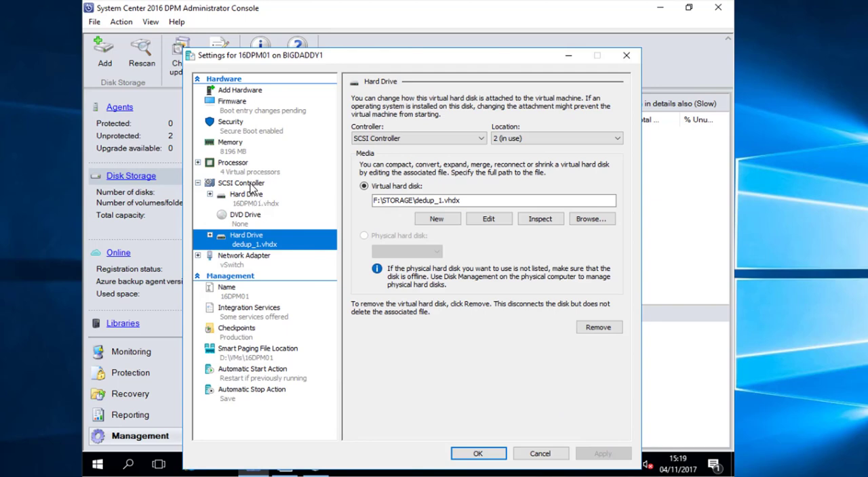
- Add another hard drive to the SCSI controller and start a dynamically expanding disk named F:\STORAGE\dedup_2.vhdx
click(250, 184)
click(598, 192)
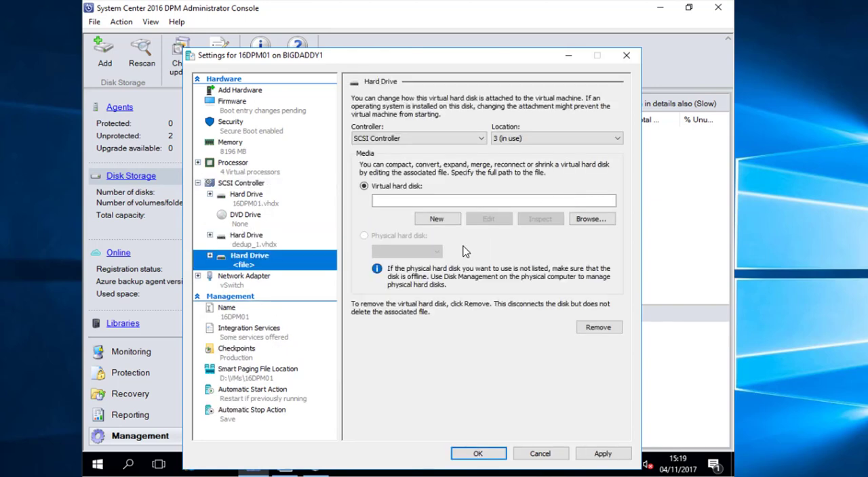
click(439, 220)
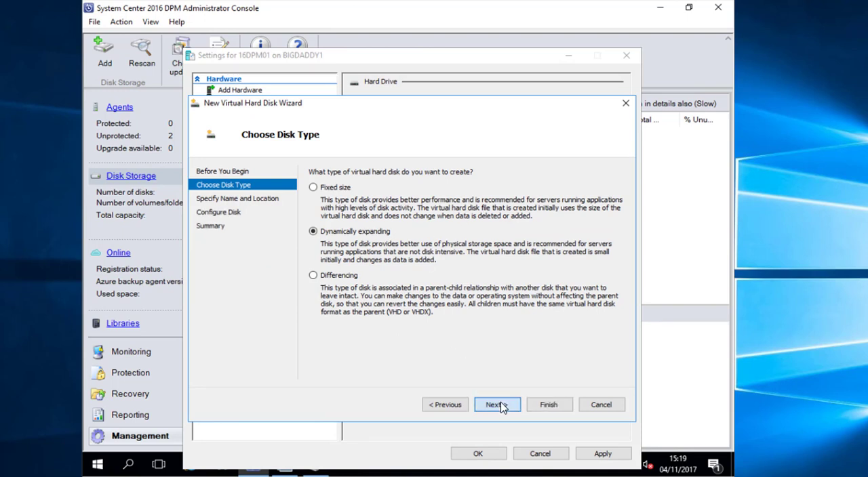
click(497, 404)
key(ctrl+v)
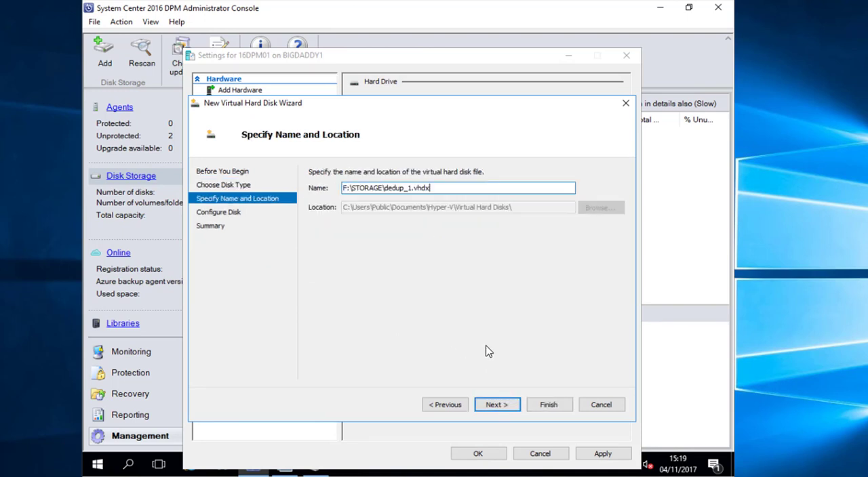
click(408, 187)
key(Delete)
text(2)
click(498, 405)
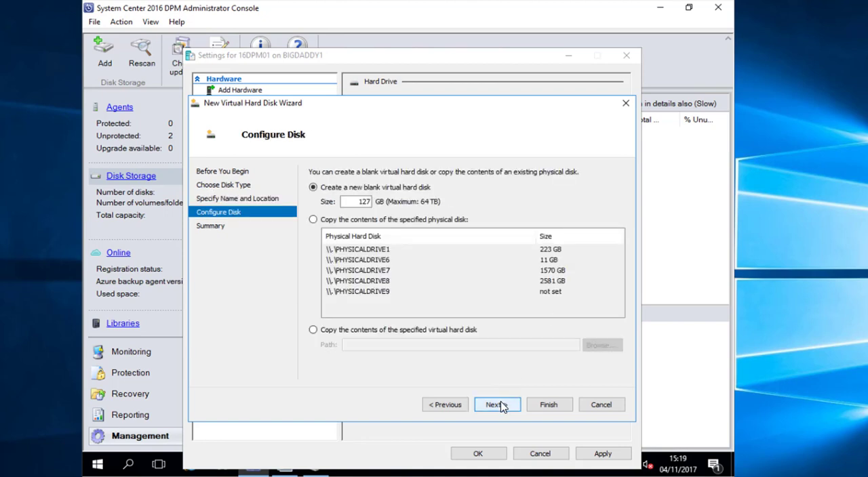
- Set the blank dedup_2.vhdx disk's size to 1024 GB and finish the New Virtual Hard Disk Wizard
double_click(364, 202)
text(1)
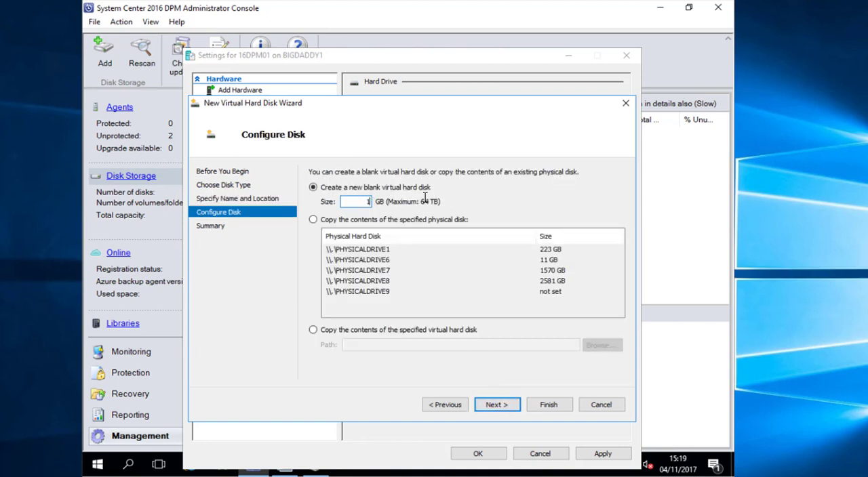
text(024)
click(491, 407)
click(549, 405)
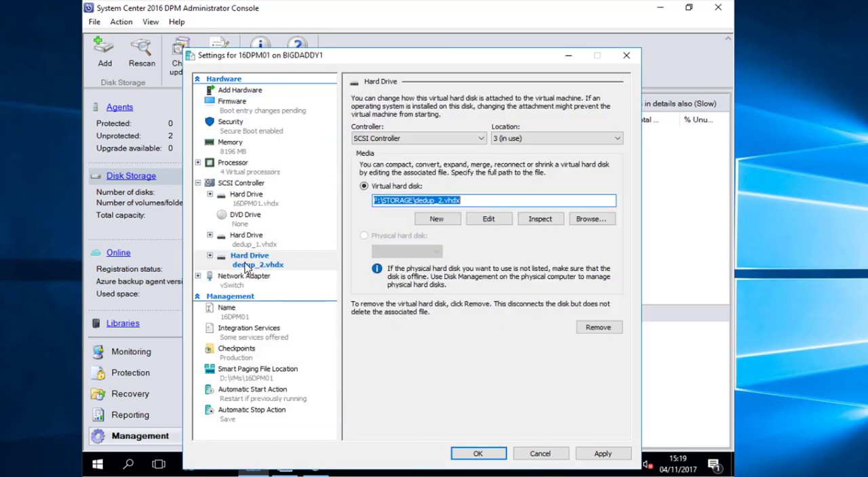
- Add a third storage drive to the SCSI controller with a new dynamically expanding 1024 GB disk, F:\STORAGE\dedup_3.vhdx
click(245, 185)
click(598, 191)
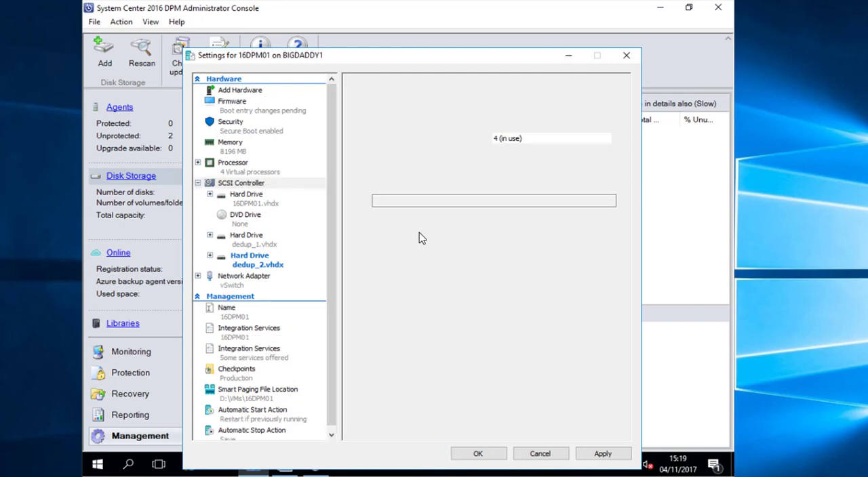
click(435, 219)
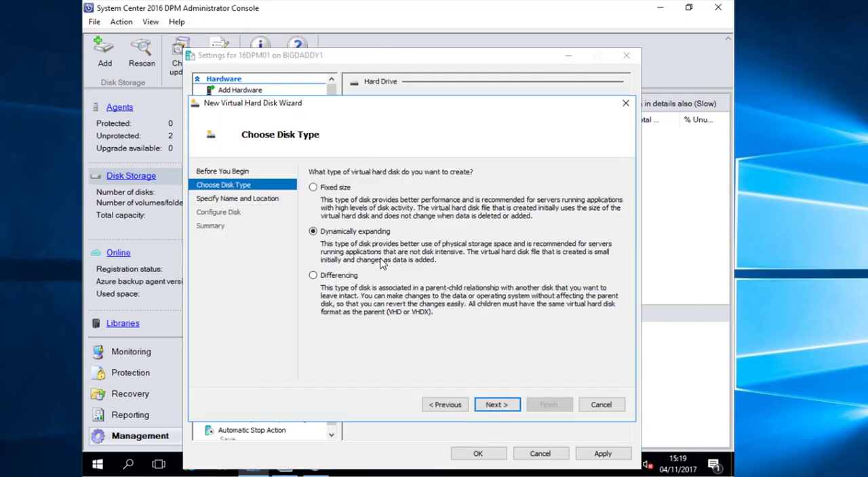
click(496, 405)
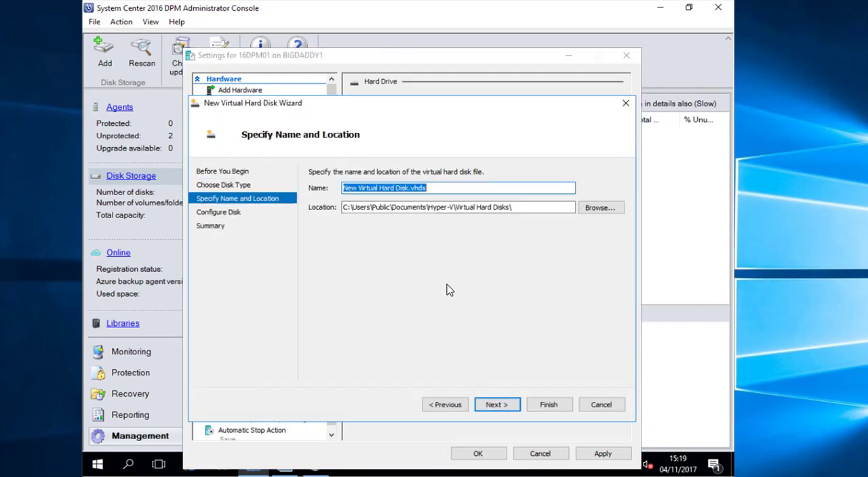
key(ctrl+v)
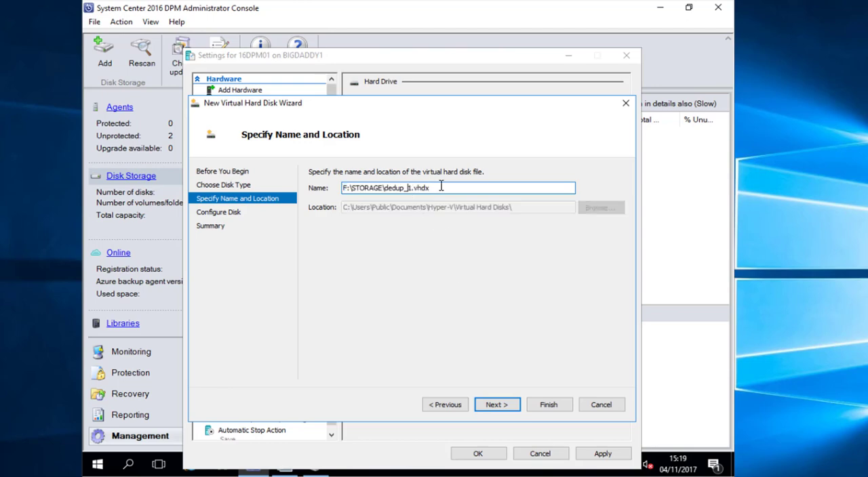
click(496, 404)
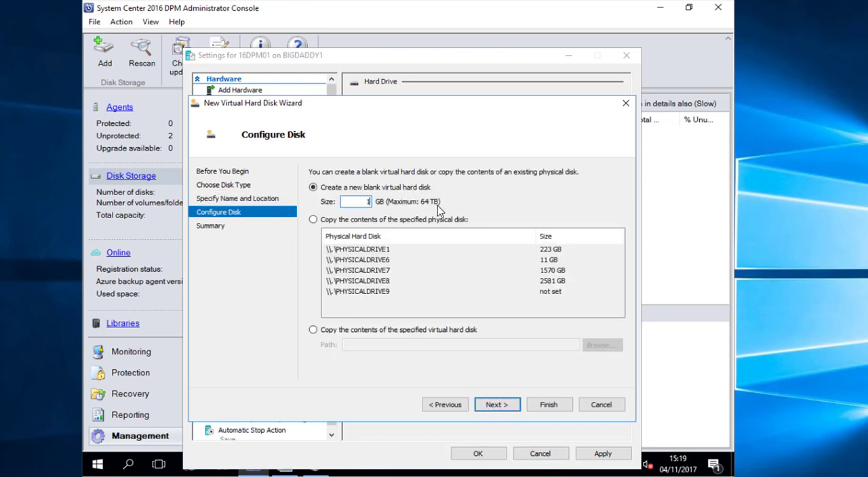
click(495, 404)
click(549, 404)
- Add a fourth storage drive to the SCSI controller and start a dynamically expanding disk named F:\STORAGE\dedup_4.vhdx
click(248, 184)
click(599, 181)
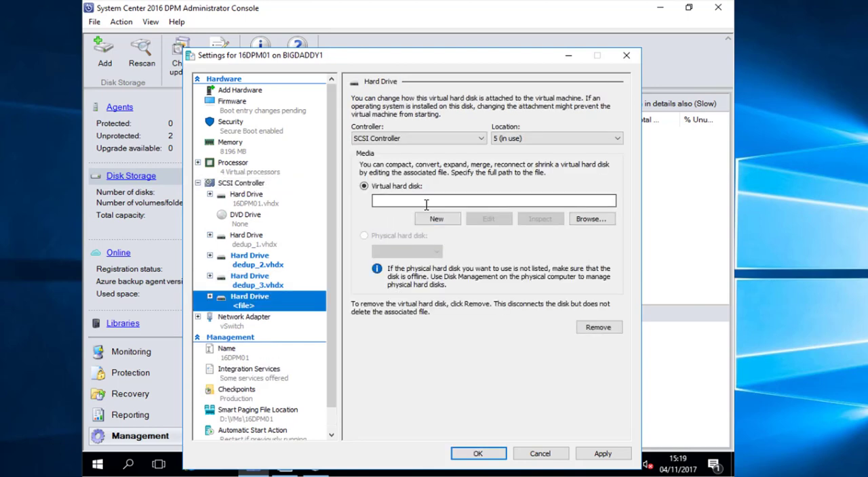
click(435, 219)
click(496, 407)
text(F:\STORAGE\dedup_1.vhdx)
click(408, 188)
key(Delete)
text(4)
click(498, 405)
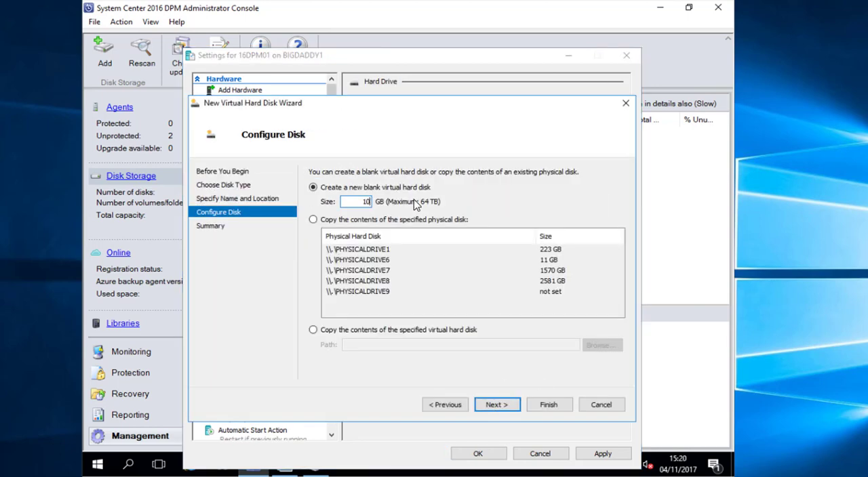
- Create the blank dedup_4.vhdx disk at 1024 GB and save the settings of 16DPM01
click(498, 405)
click(548, 405)
click(478, 454)
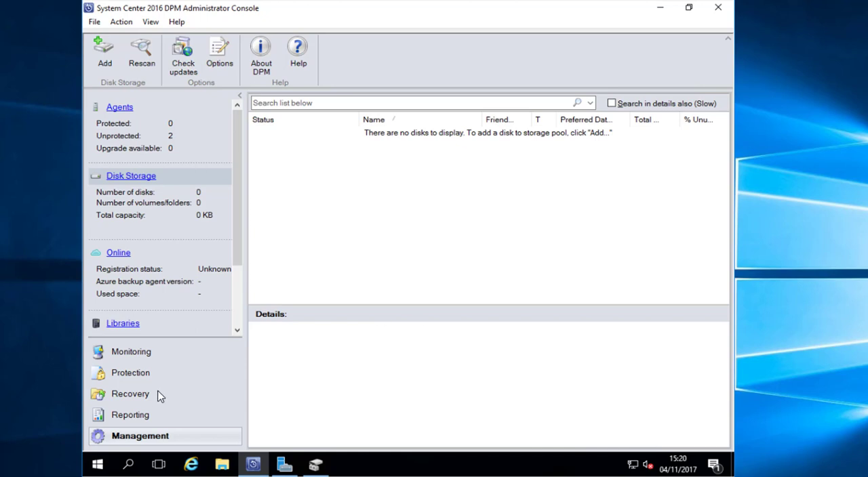
- Initialize Disk 1 with the GPT partition style in Disk Management, check the other new disks and close it
right_click(97, 465)
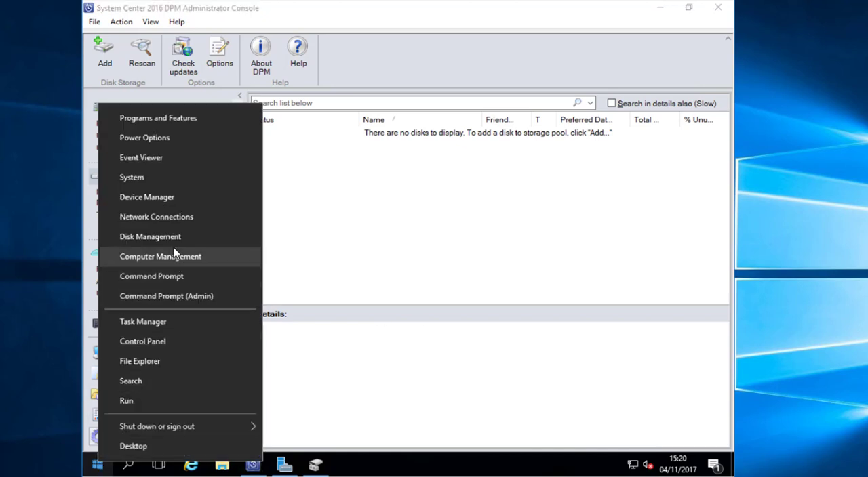
click(217, 234)
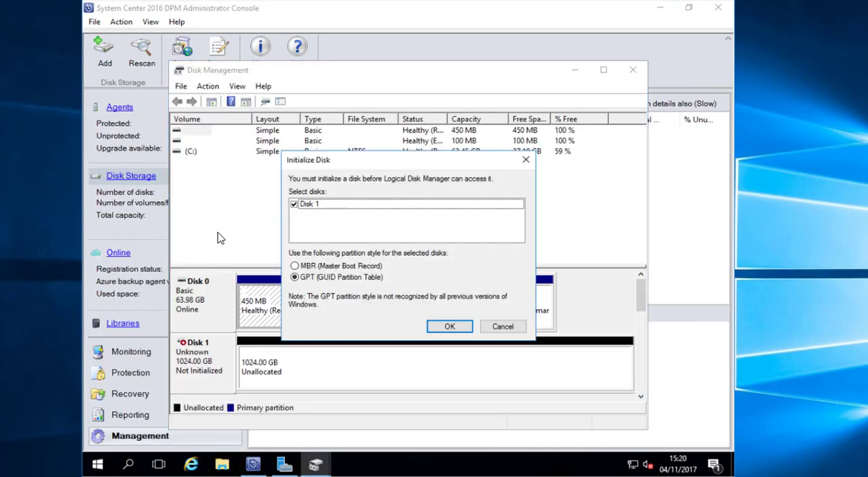
click(466, 327)
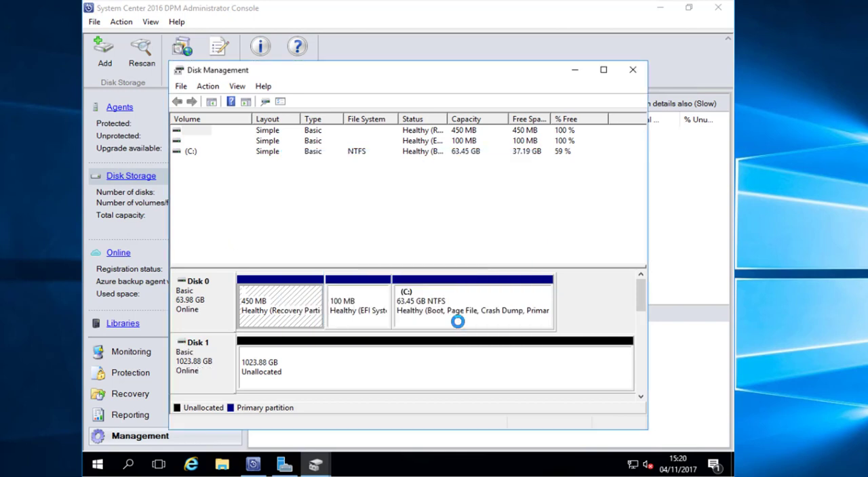
drag(638, 296, 630, 140)
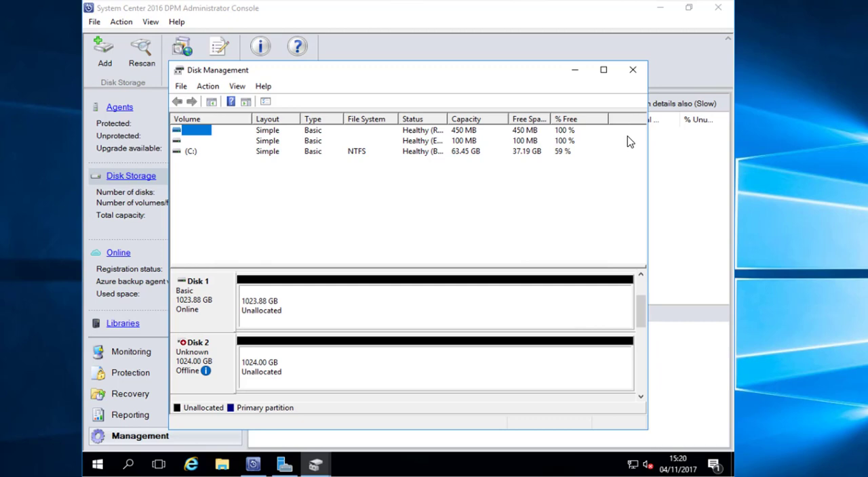
click(632, 70)
- Switch to Server Manager, maximize it and show the storage pools under File and Storage Services
click(95, 469)
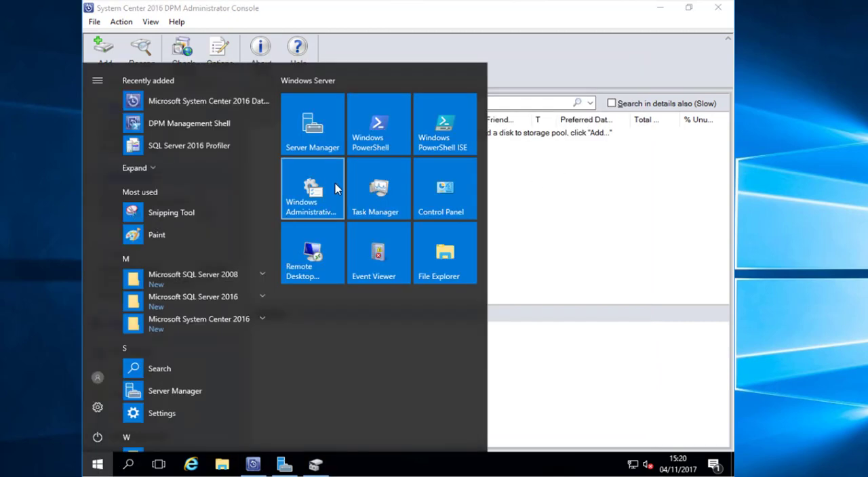
click(330, 141)
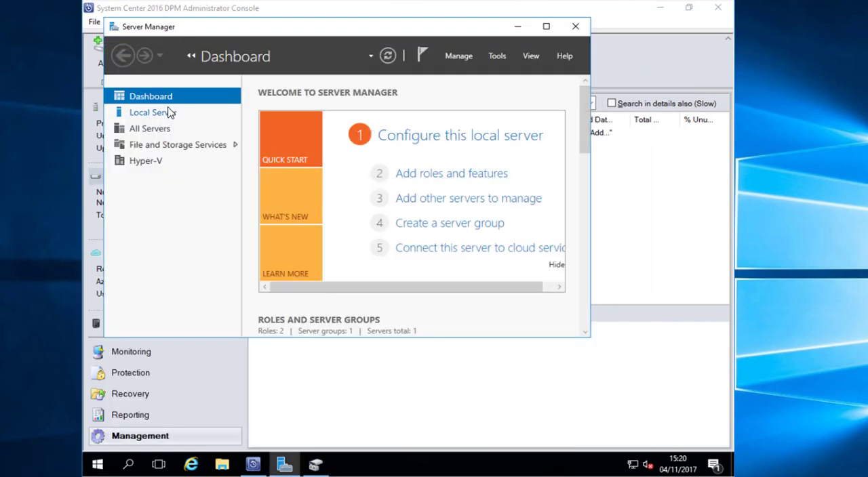
click(186, 148)
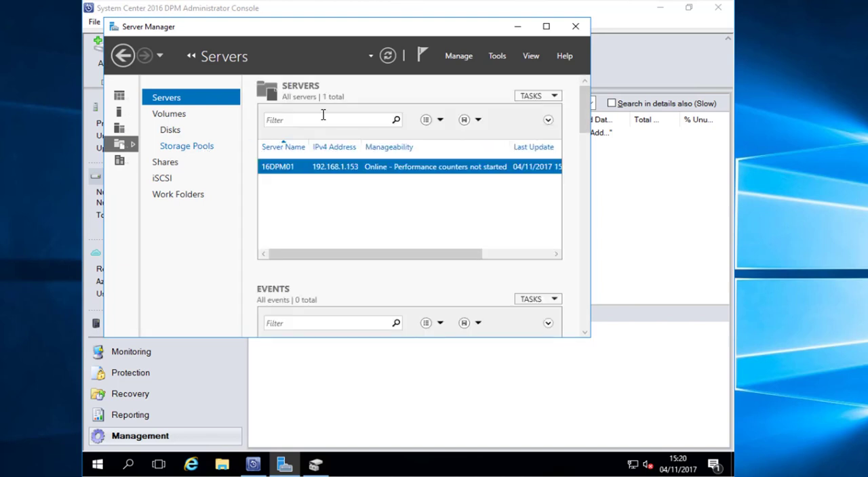
click(546, 25)
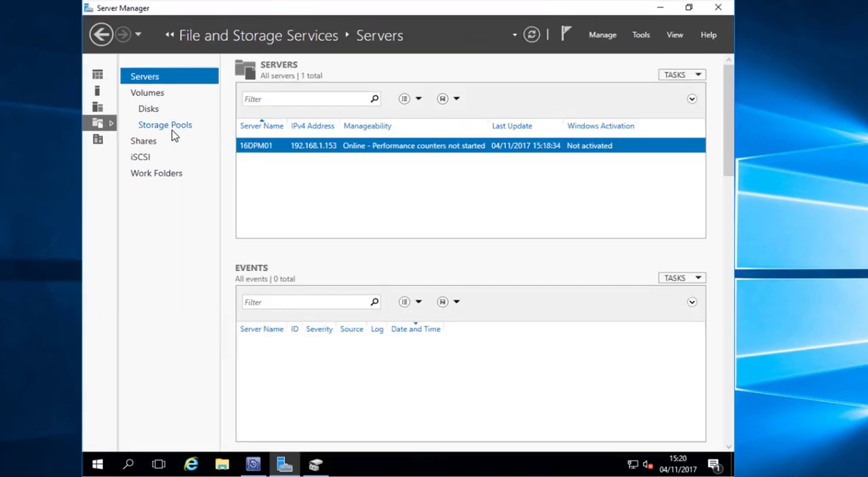
click(171, 129)
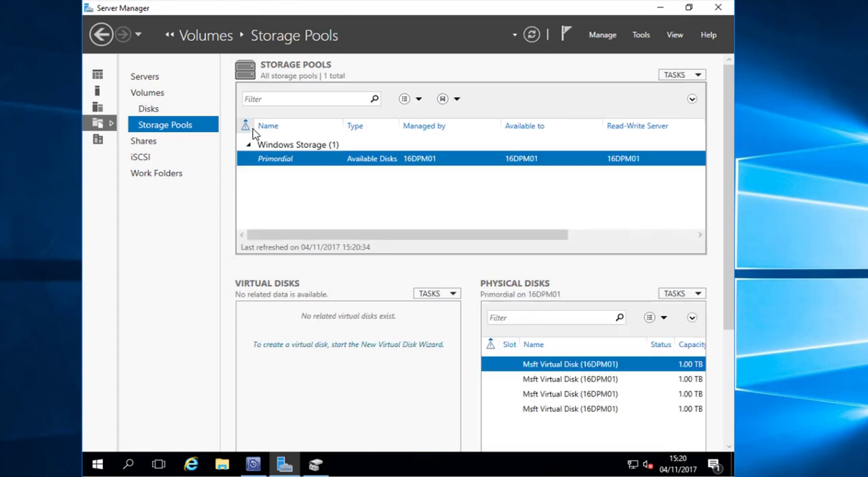
- Select all four 1.00 TB virtual disks in the Primordial pool and start a new storage pool from them
click(583, 368)
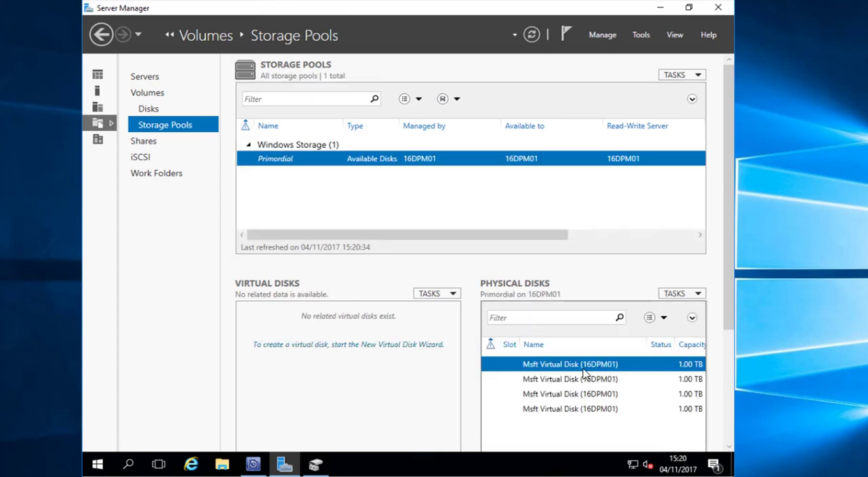
click(595, 409)
shift+click(595, 410)
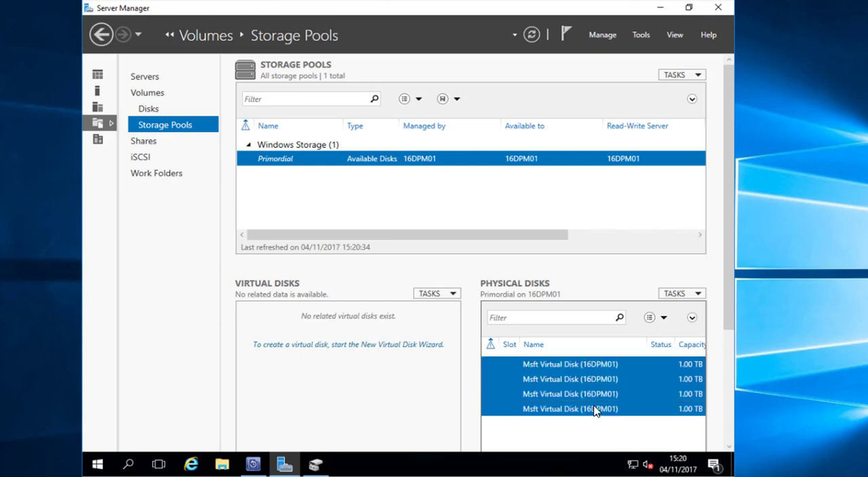
right_click(570, 387)
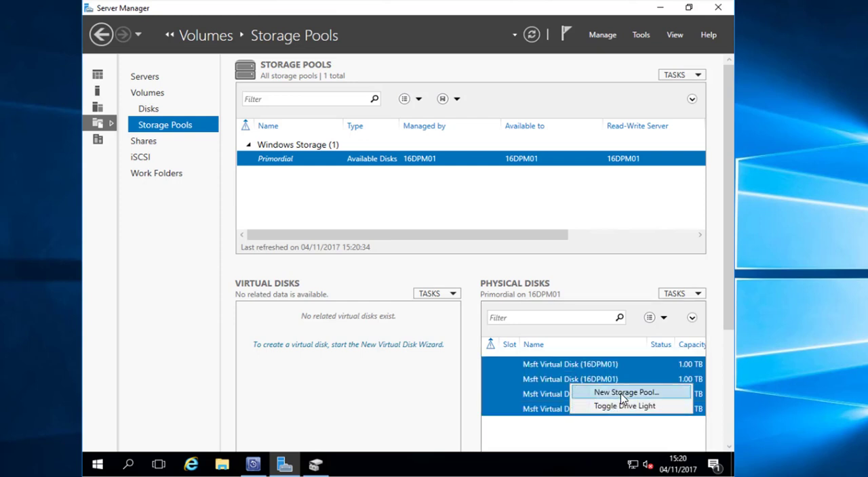
click(577, 392)
click(571, 421)
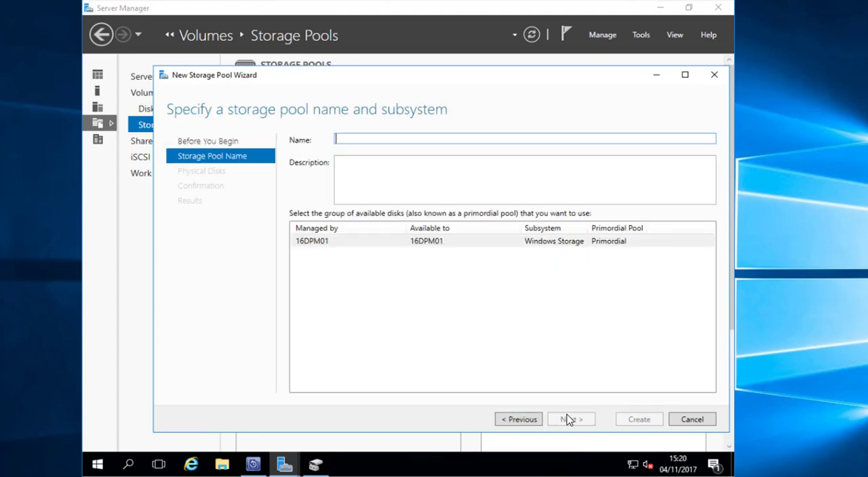
- Name the storage pool DPM, create it from the four 1.00 TB disks and continue with creating a virtual disk
text(DPM)
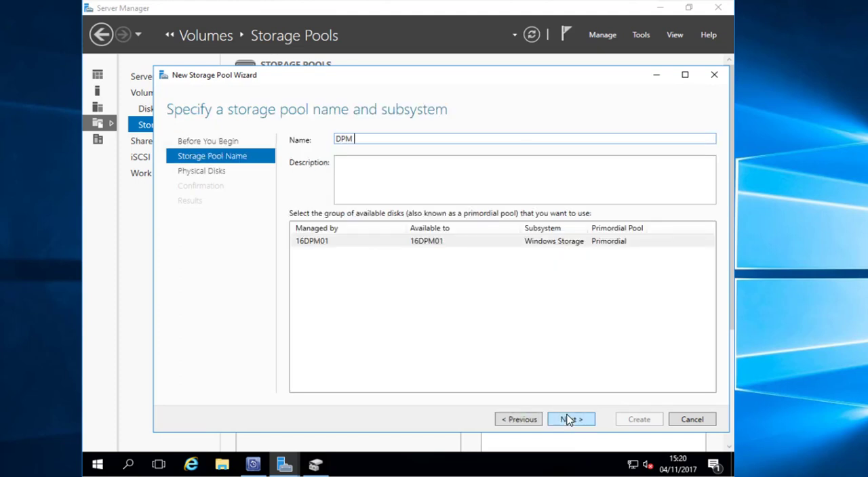
click(568, 420)
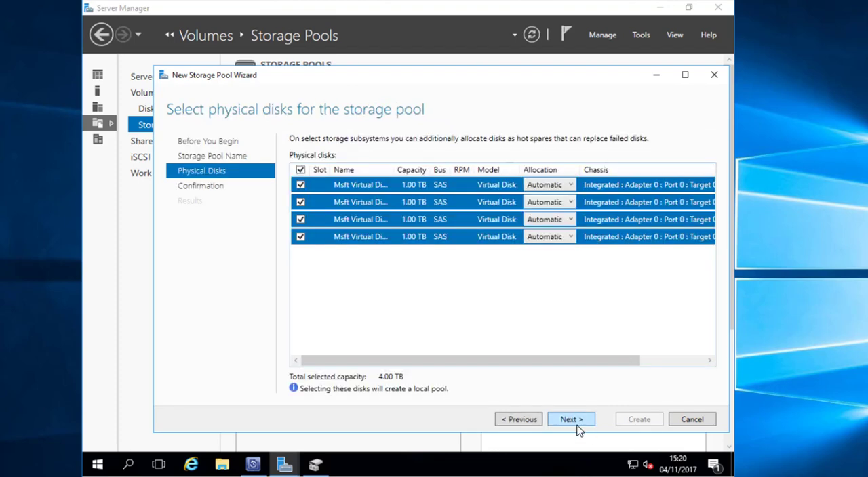
click(573, 425)
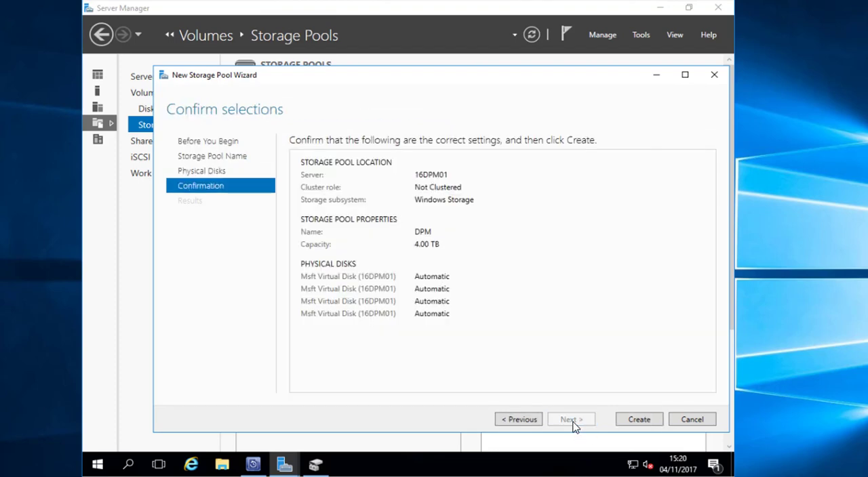
click(629, 429)
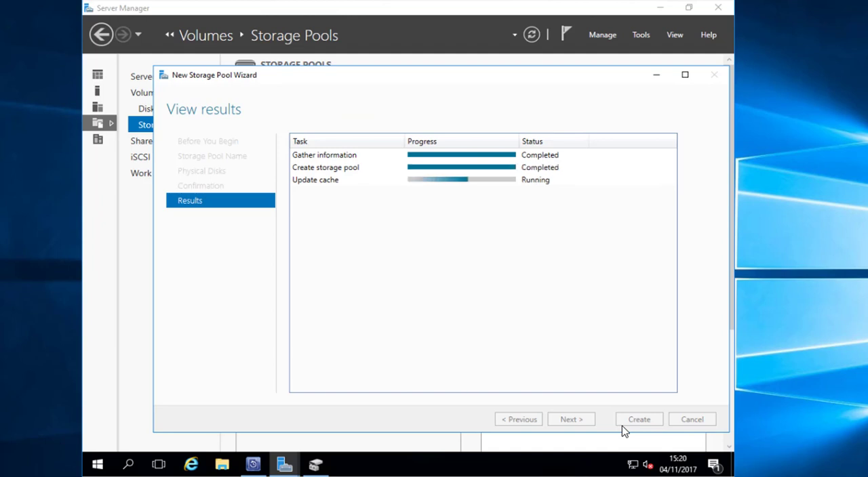
click(411, 391)
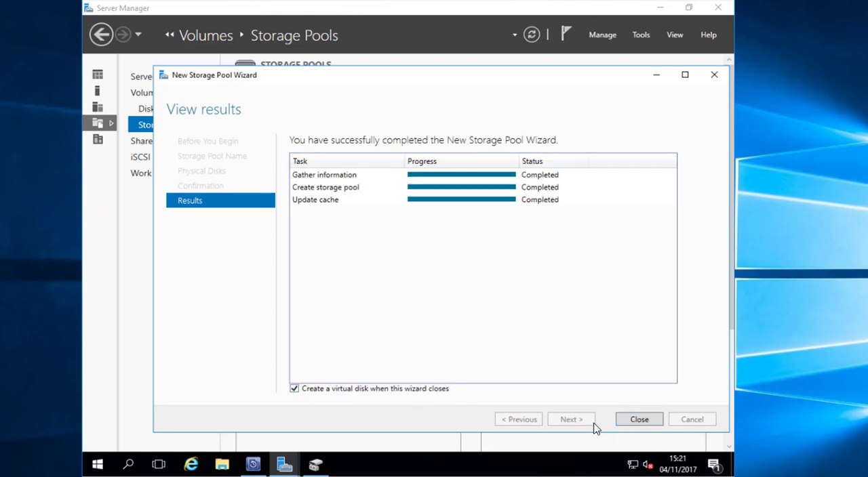
click(640, 420)
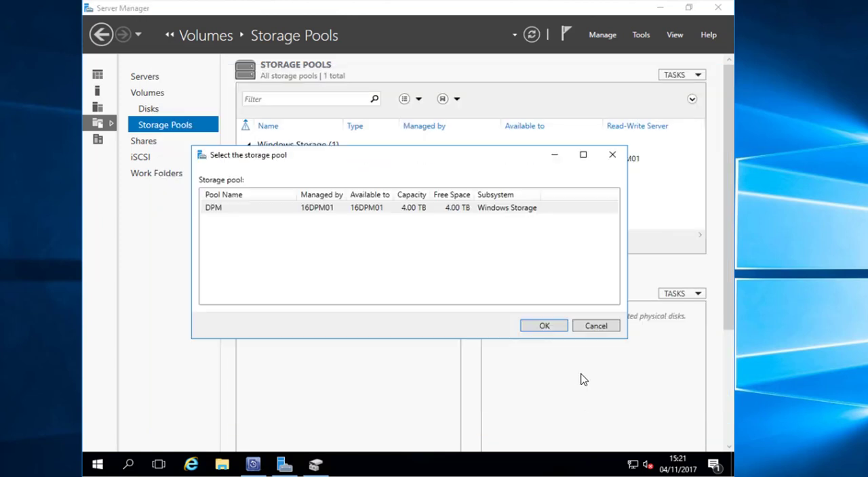
- Choose the DPM pool for the new virtual disk, name it vDisk01 and leave enclosure awareness off
click(545, 326)
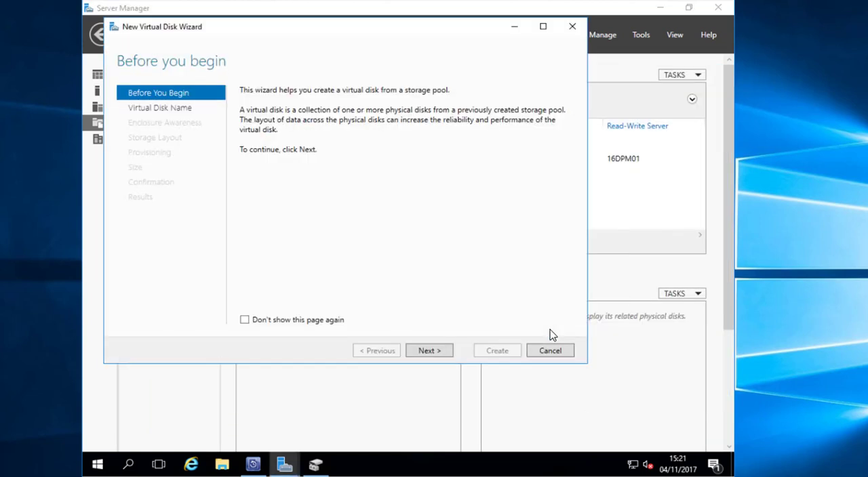
click(444, 351)
text(V)
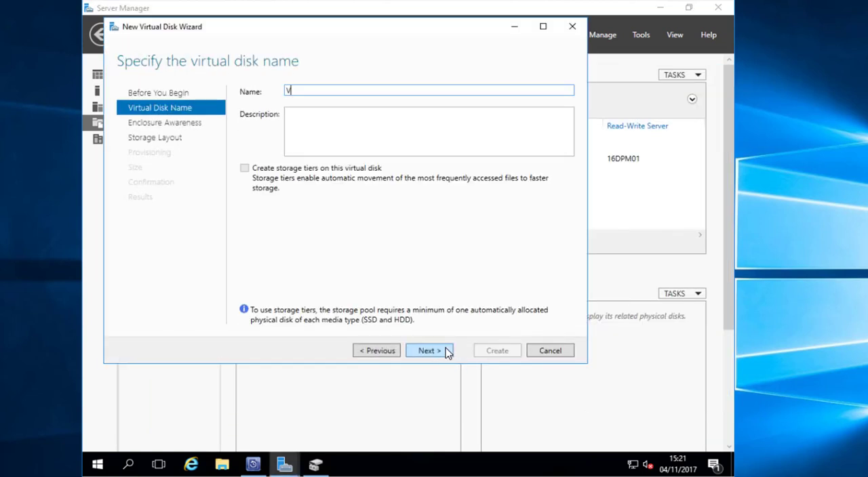
key(BackSpace)
text(v)
click(429, 351)
click(447, 352)
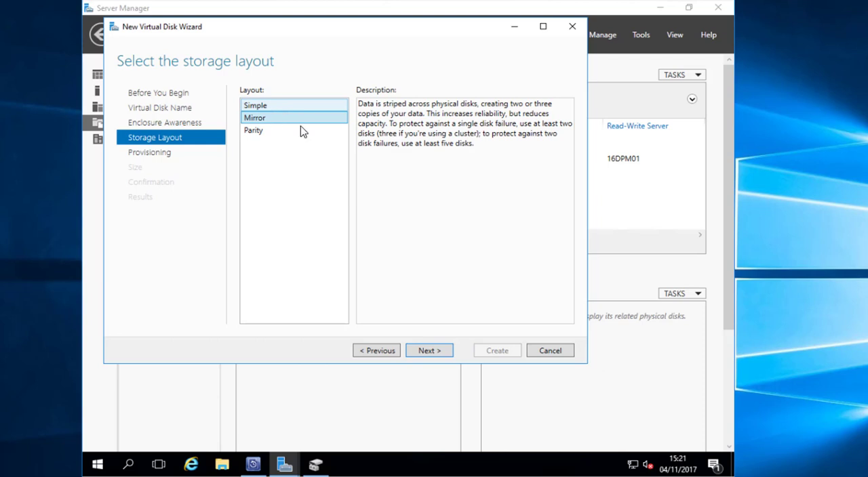
- Create vDisk01 with the Simple layout, fixed provisioning and maximum size, and continue with creating a volume
click(291, 106)
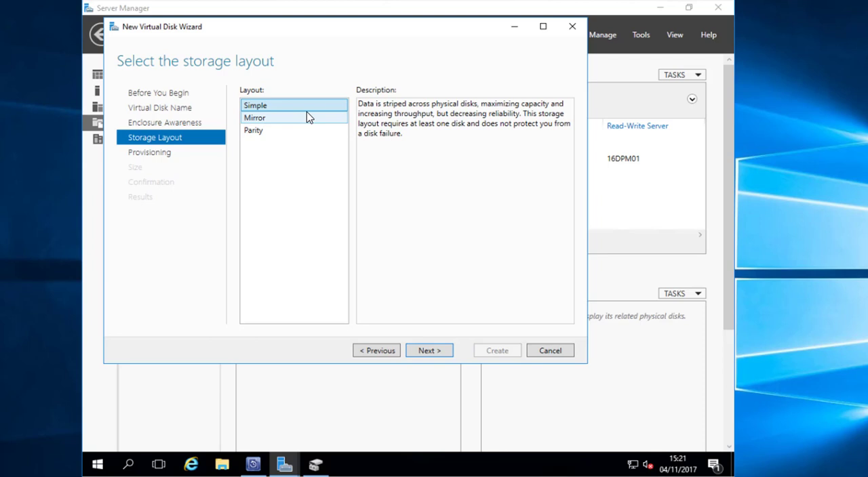
click(439, 353)
click(439, 354)
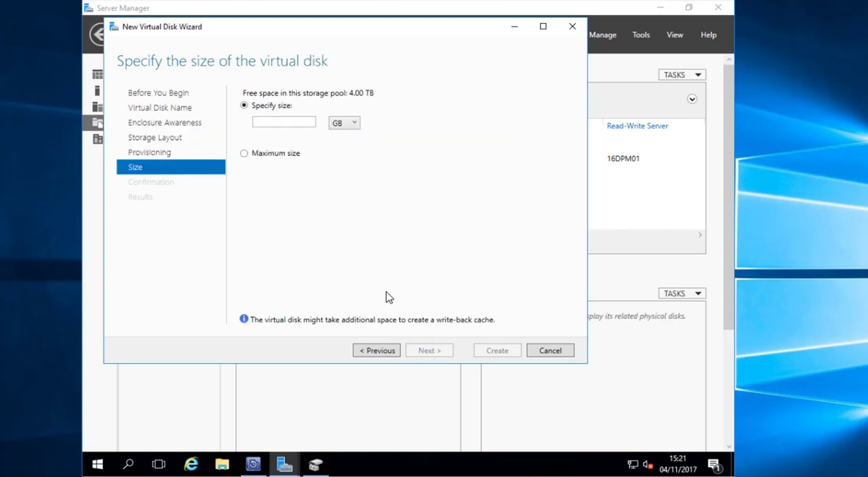
click(244, 153)
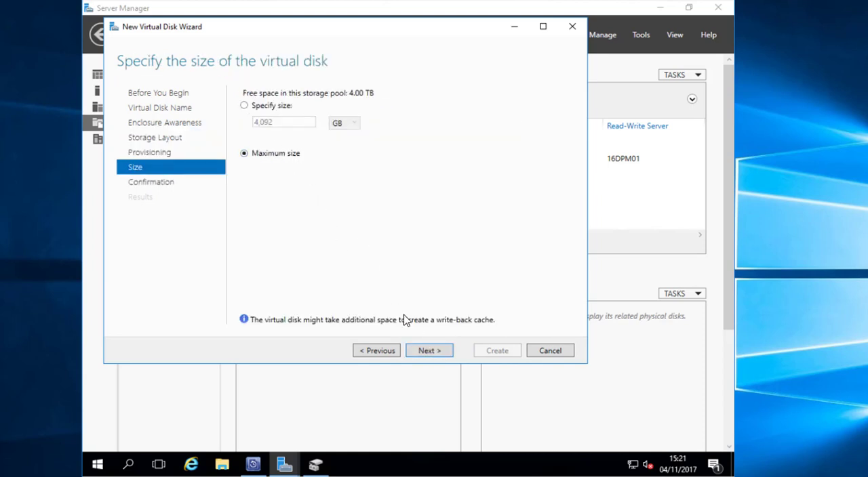
click(434, 353)
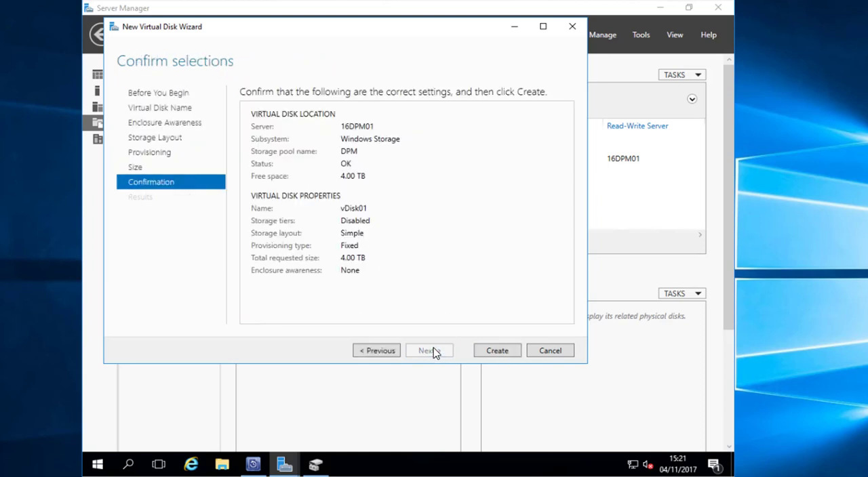
click(500, 353)
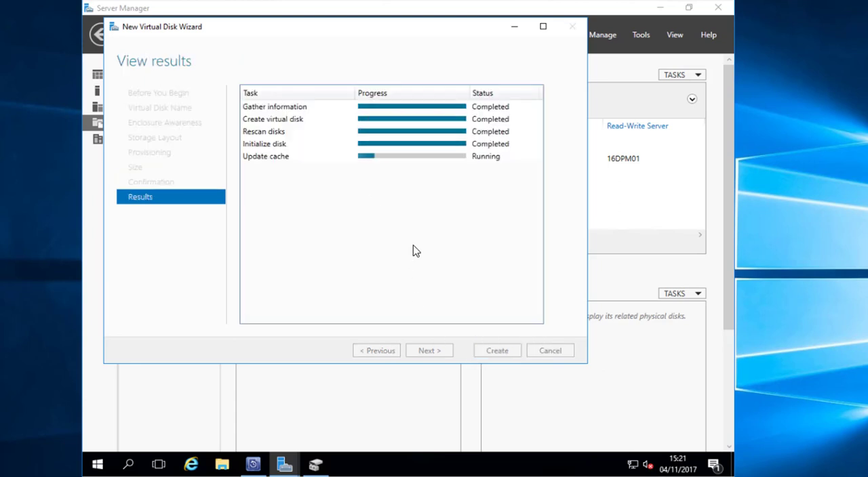
click(493, 352)
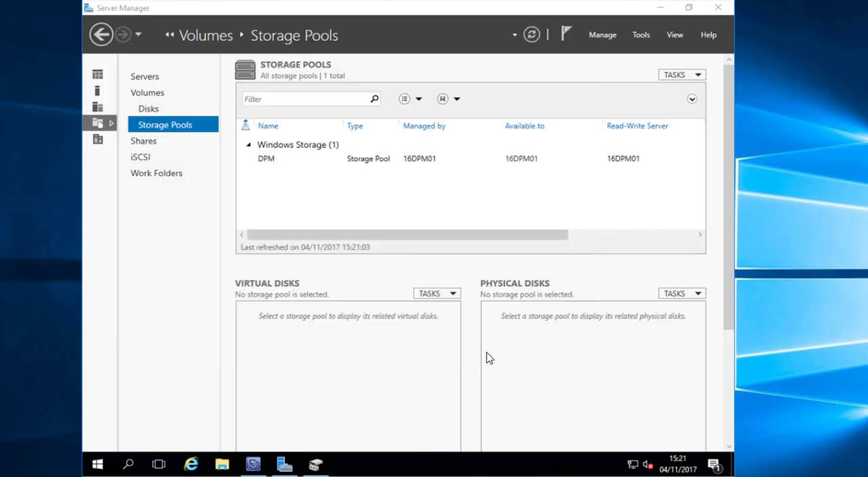
- Set up the new volume on vDisk01 at full size with drive letter E, NTFS and the label DPM
click(429, 353)
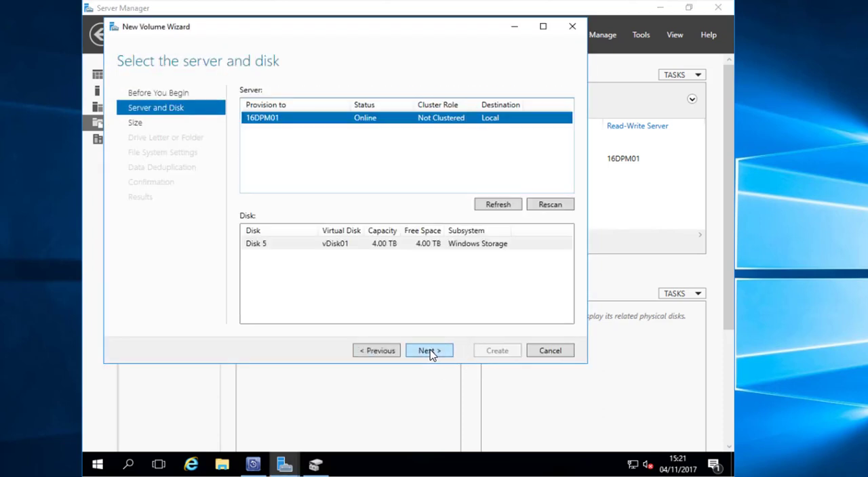
click(429, 352)
click(429, 352)
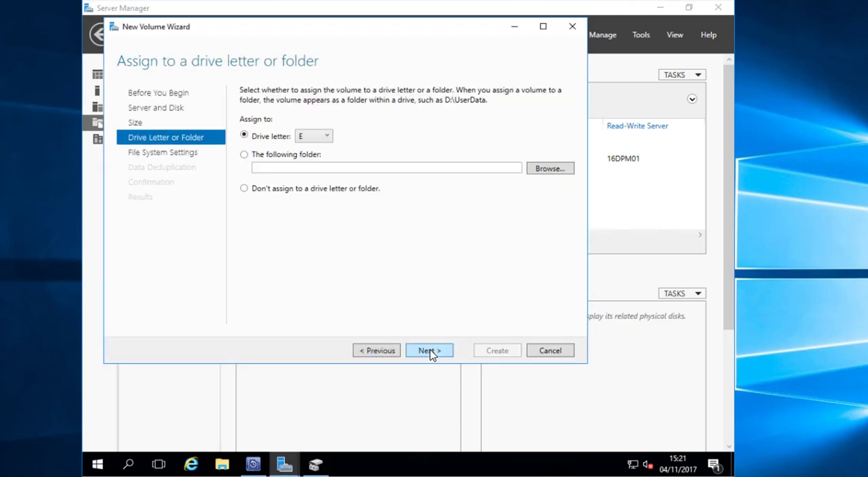
click(429, 352)
drag(391, 133, 326, 133)
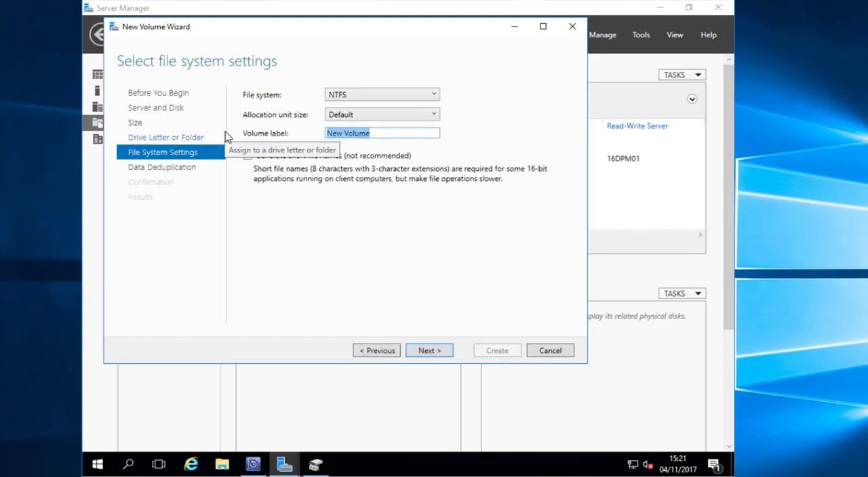
text(DPM)
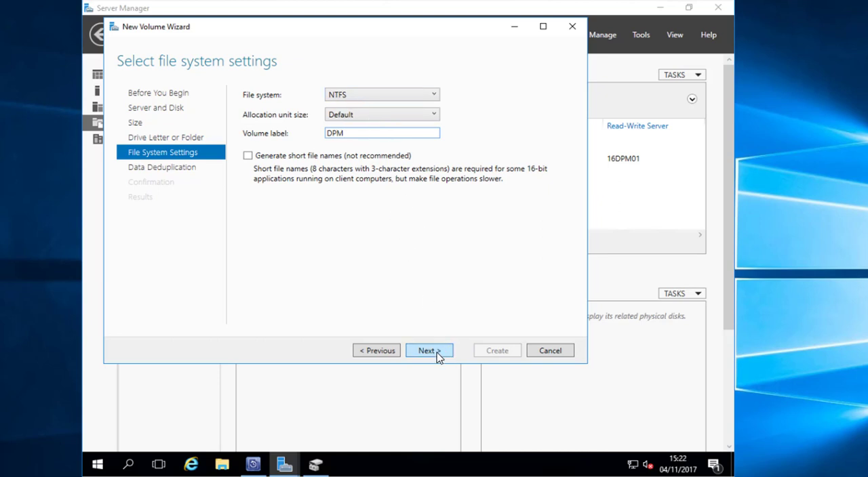
click(436, 354)
- Set the volume's data deduplication to Virtualized Backup Server for files older than 0 days
click(384, 131)
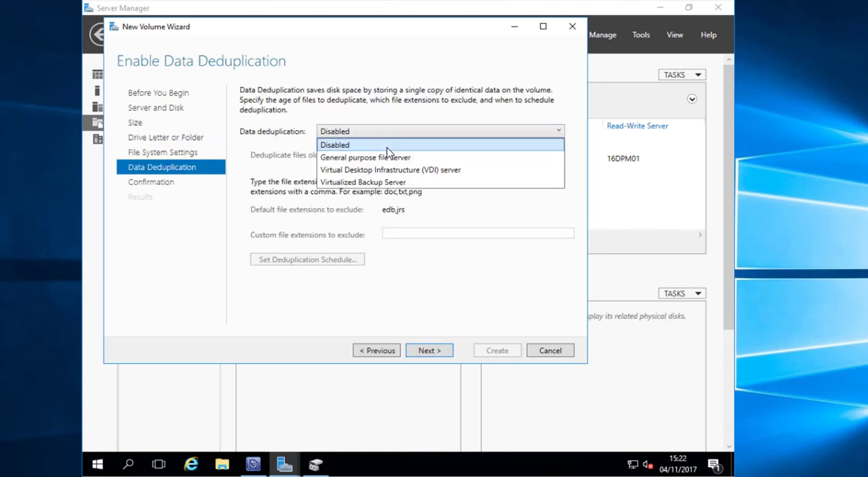
click(400, 183)
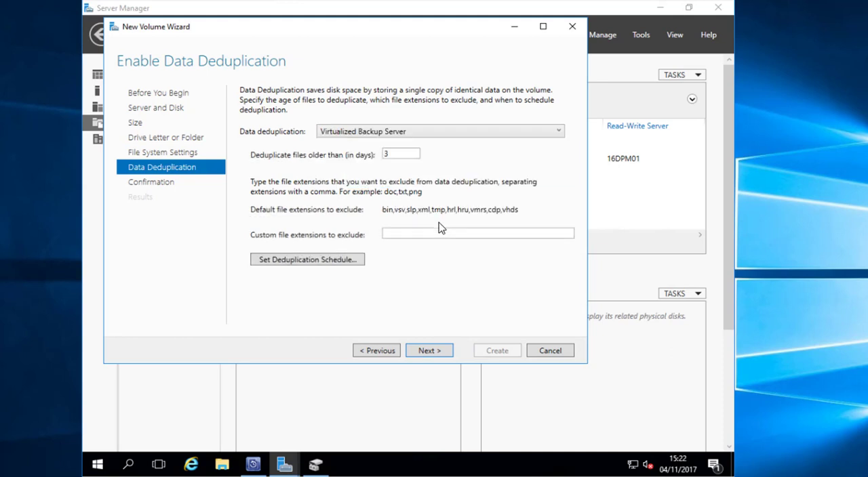
drag(393, 154, 341, 147)
text(0)
- Enable throughput optimization in the deduplication schedule with a 00:00 start time and save the schedule
click(339, 261)
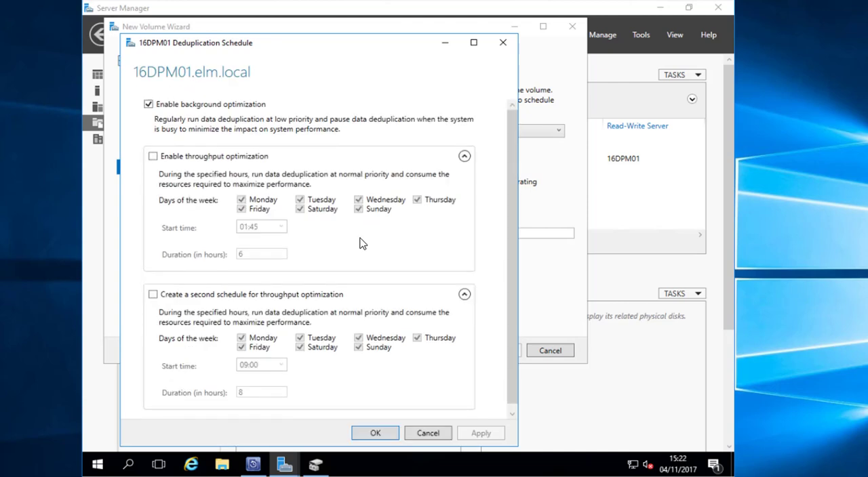
click(224, 160)
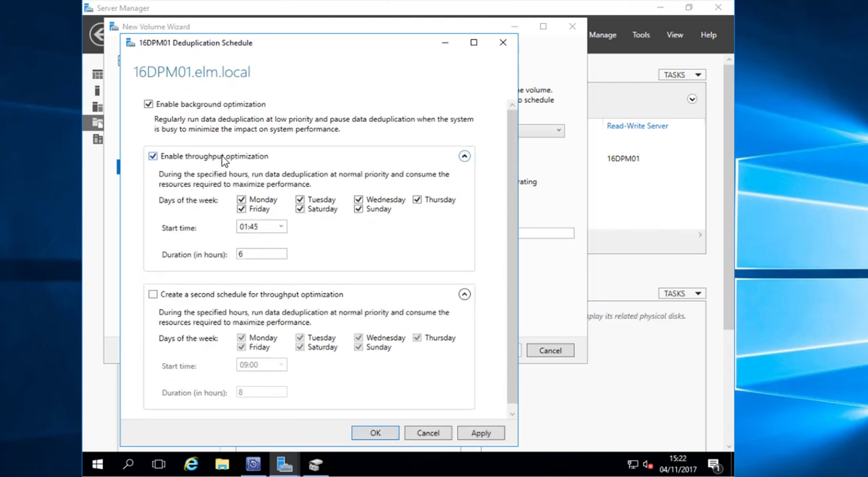
click(274, 229)
click(281, 226)
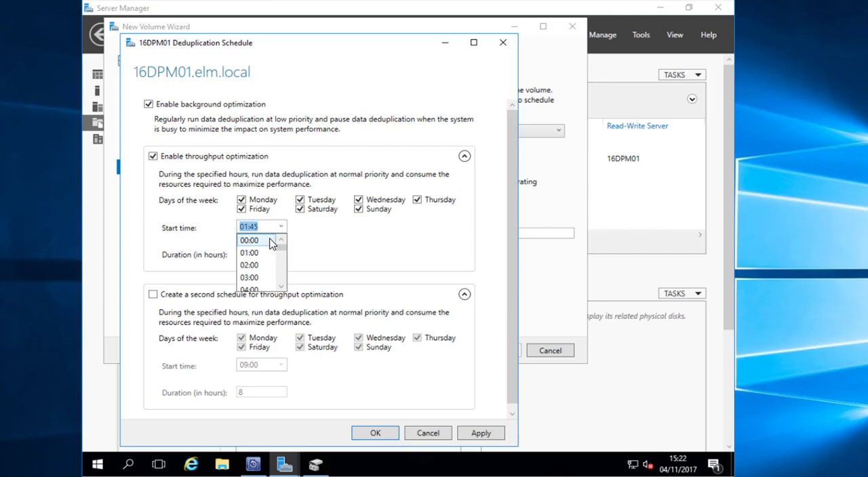
click(281, 237)
click(489, 433)
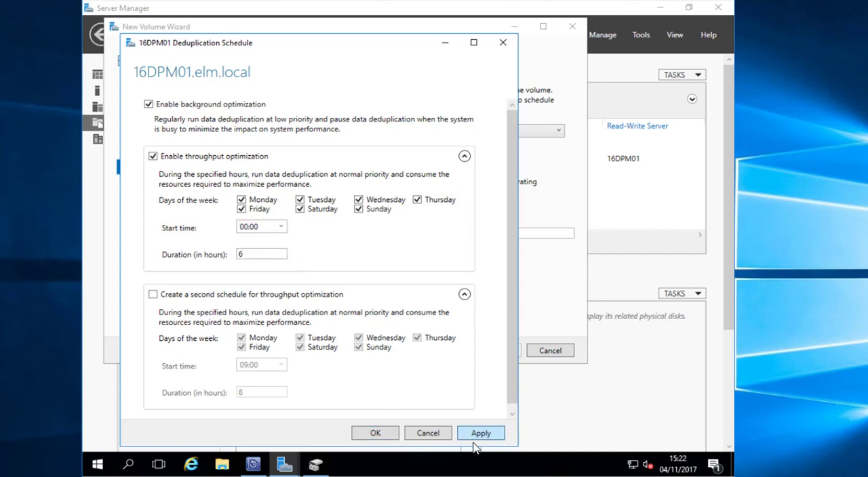
click(380, 431)
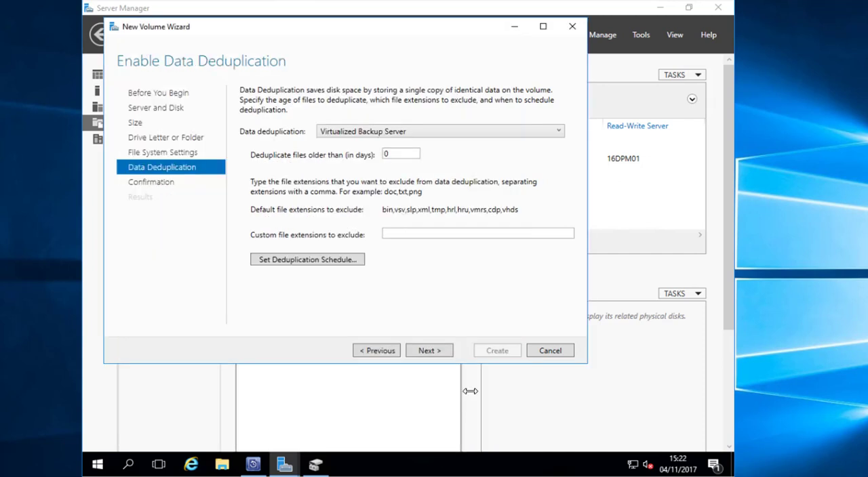
- Create the DPM volume with these settings, close the wizard and select E: in the list of volumes
click(431, 353)
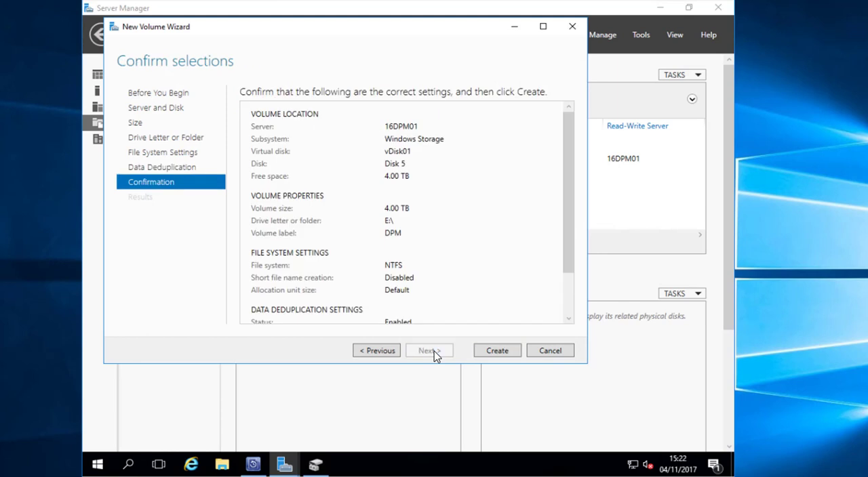
click(505, 353)
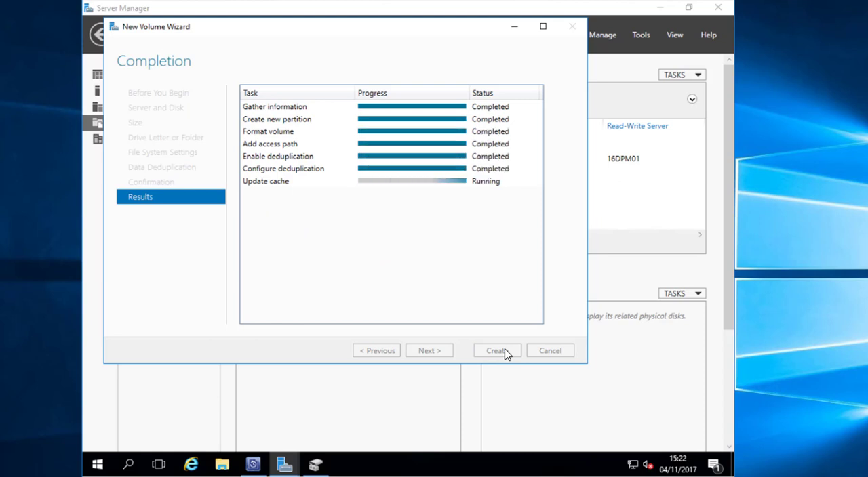
click(497, 350)
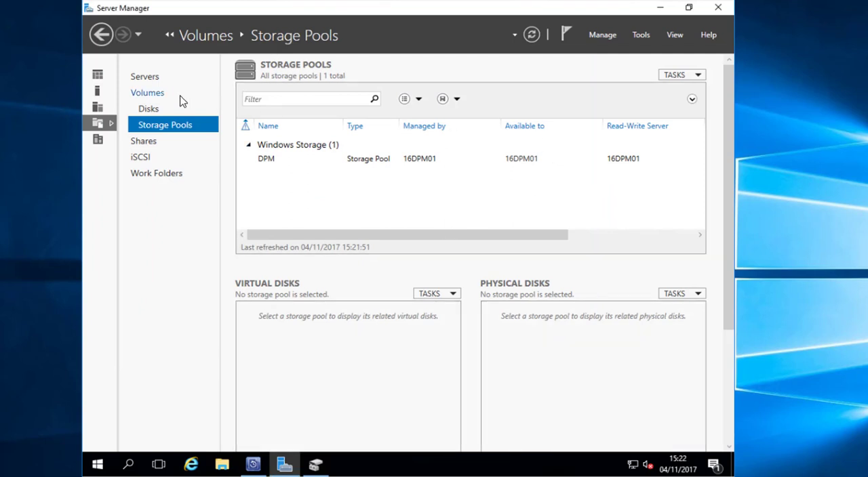
click(210, 98)
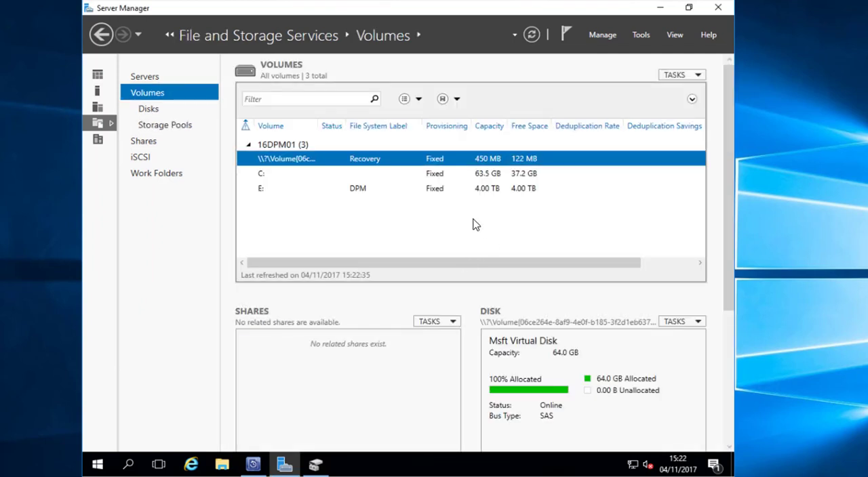
click(432, 190)
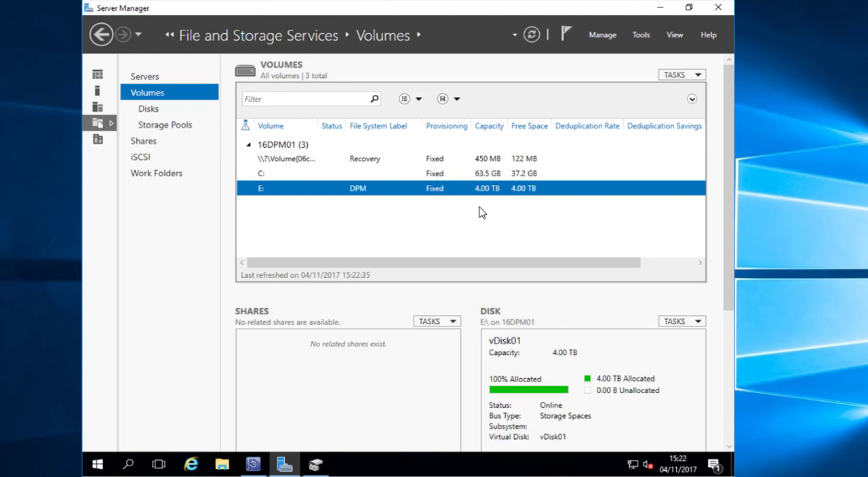
- Switch to the DPM Administrator Console and rescan its disk storage
click(661, 9)
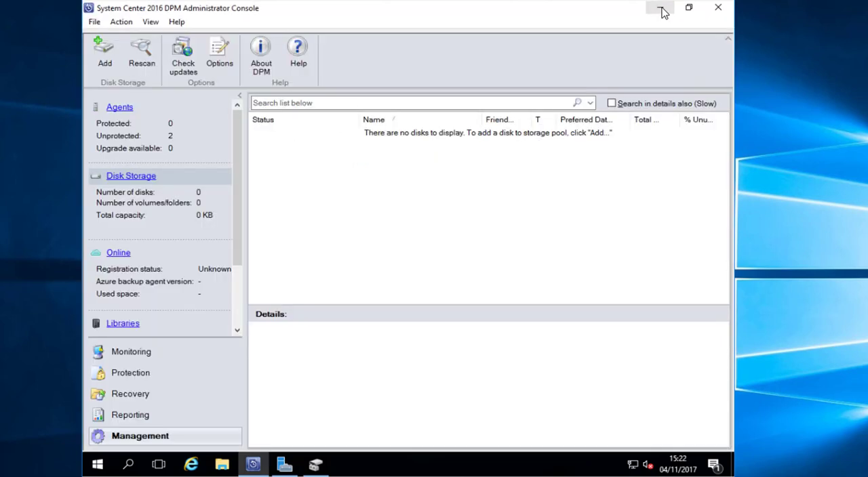
click(135, 179)
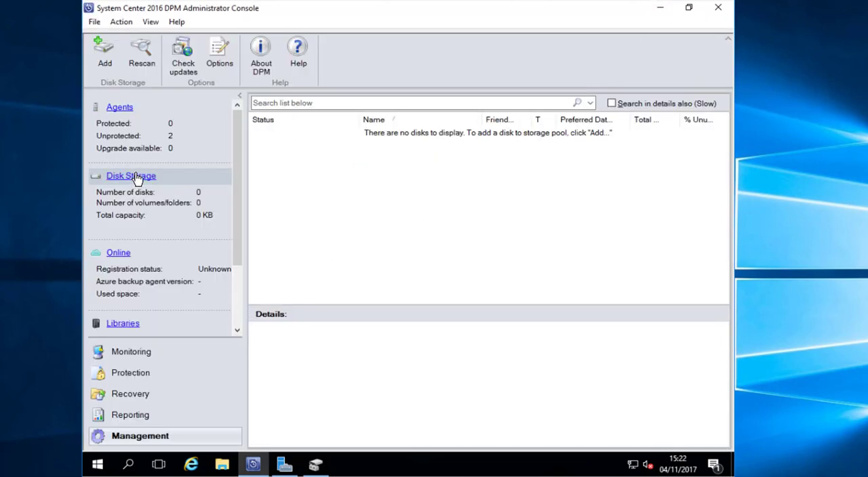
click(142, 57)
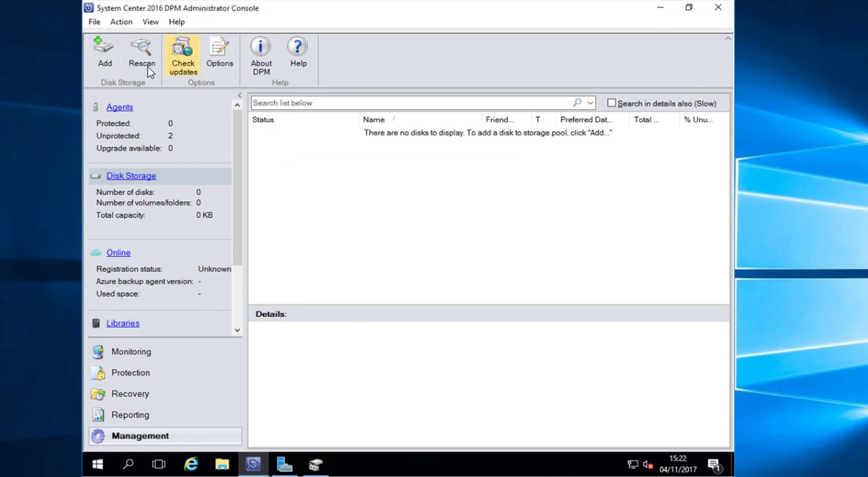
- Move volume E:\ to the selected volumes for the DPM storage pool and agree to its formatting
click(106, 55)
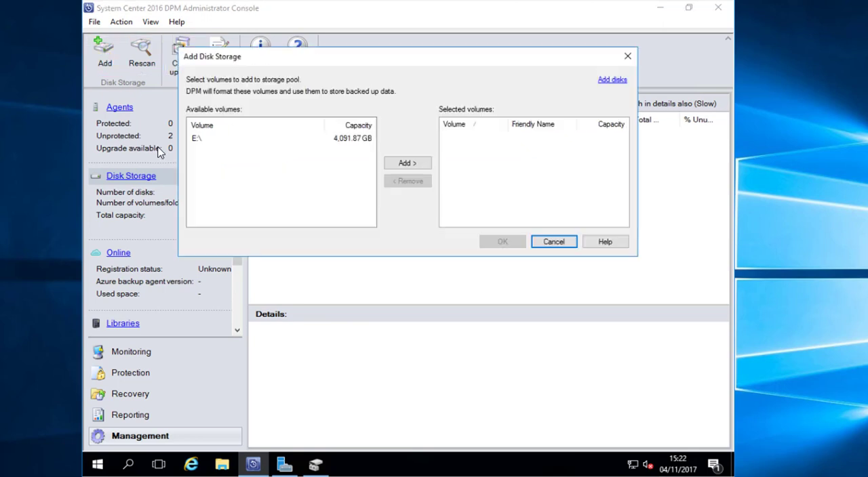
click(328, 140)
click(412, 164)
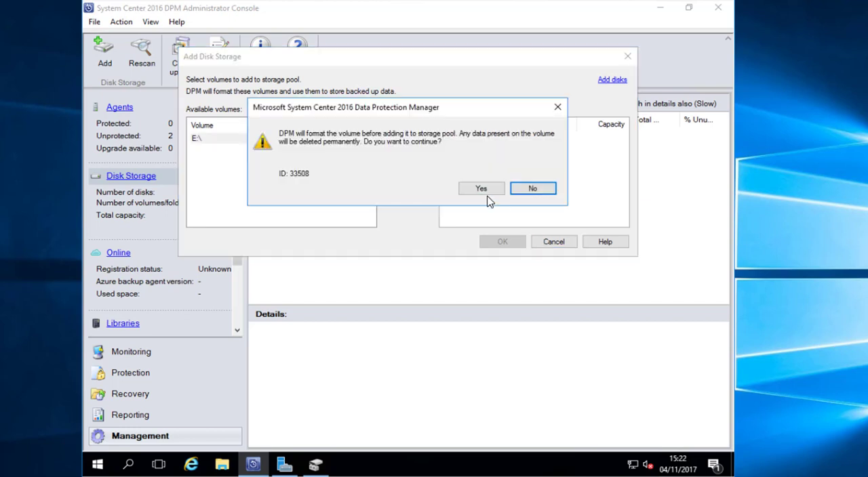
click(486, 188)
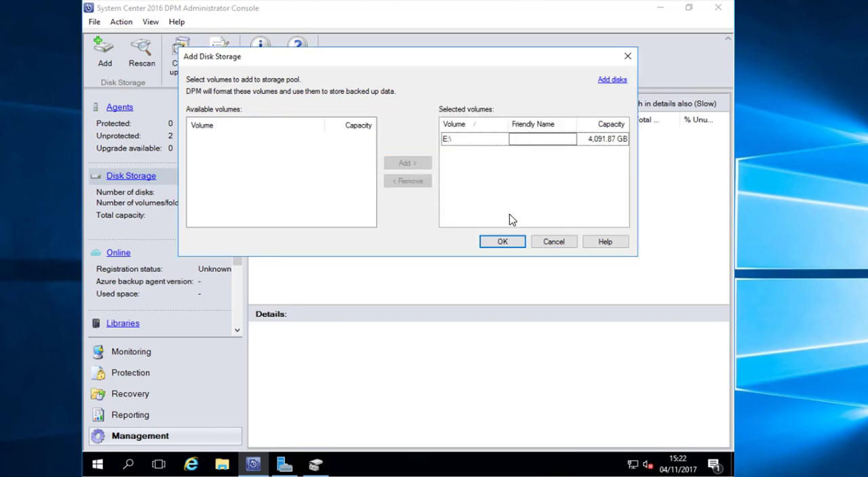
- Give volume E:\ the friendly name DEDUP and add it to the DPM storage pool
click(528, 140)
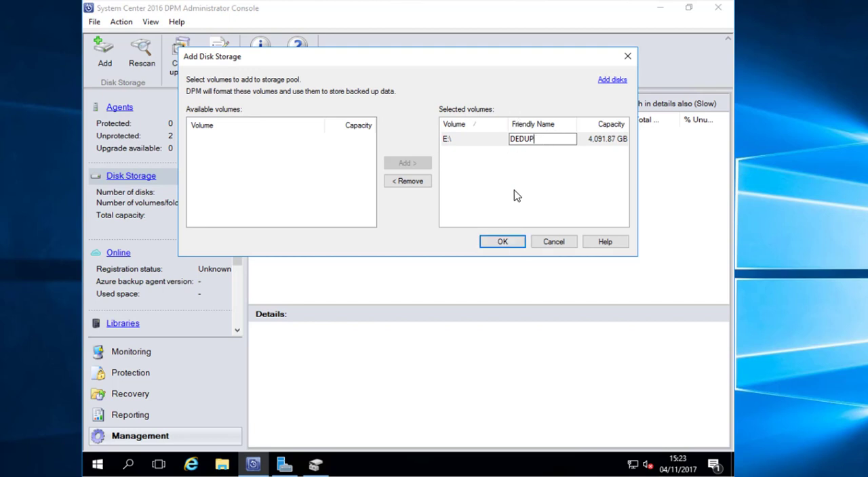
click(518, 245)
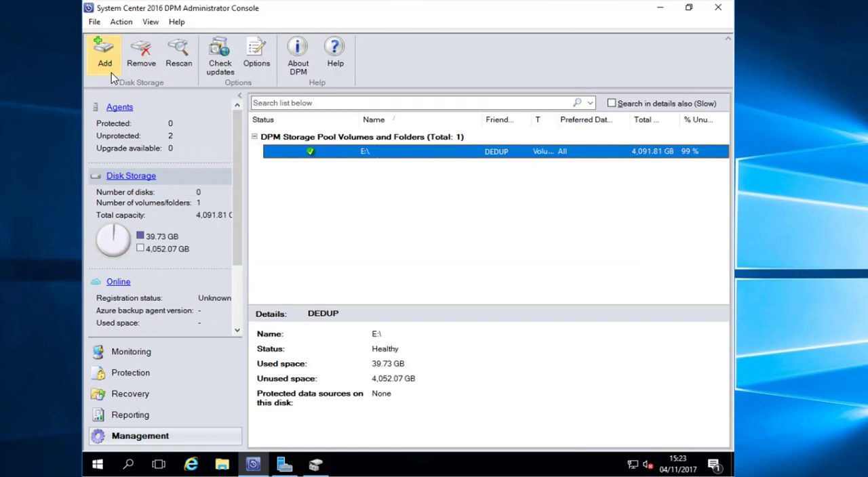
- Start a new protection group and select the C:\inetpub folder on 16WSUS as its member
click(155, 373)
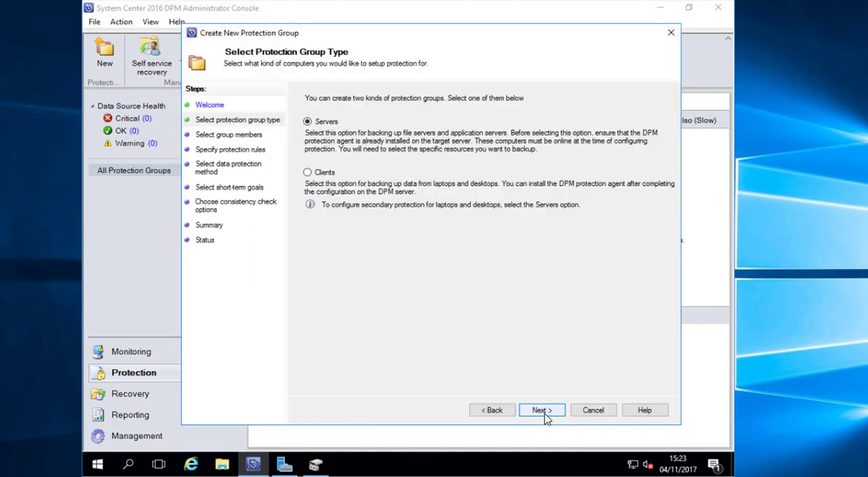
click(547, 410)
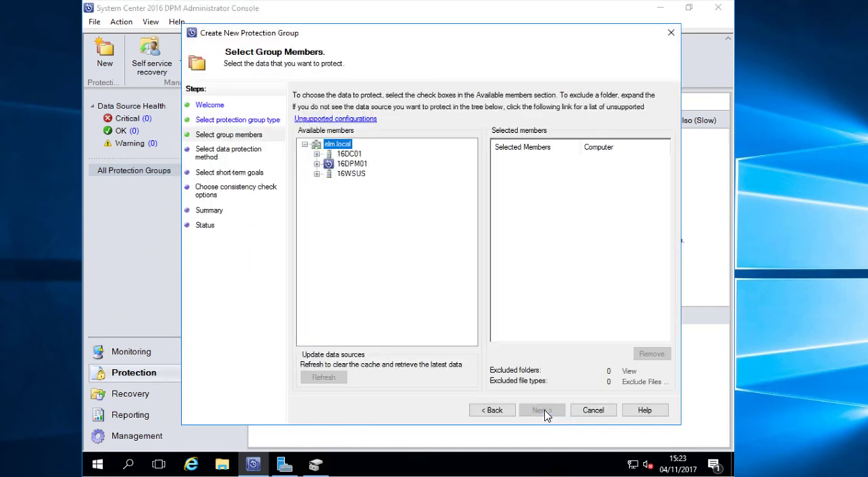
click(317, 174)
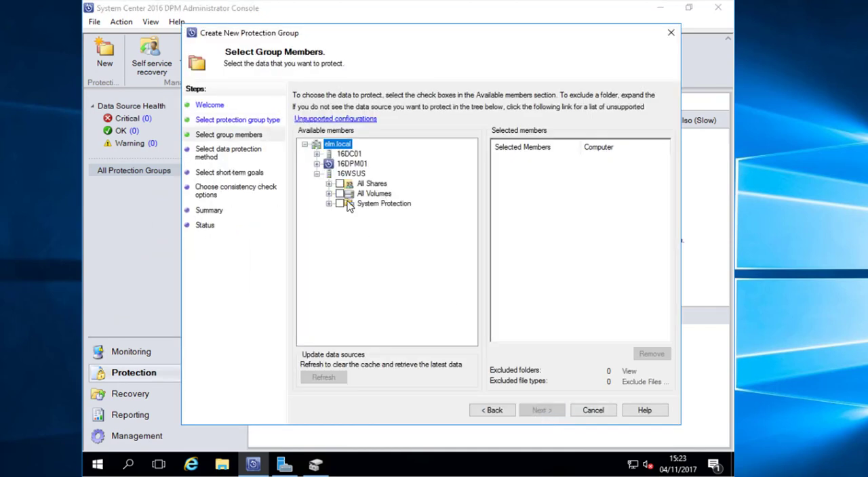
click(329, 194)
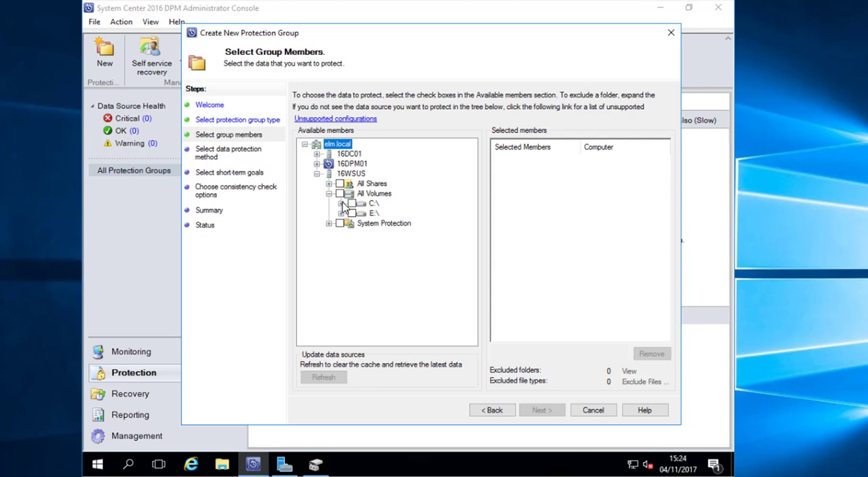
click(341, 203)
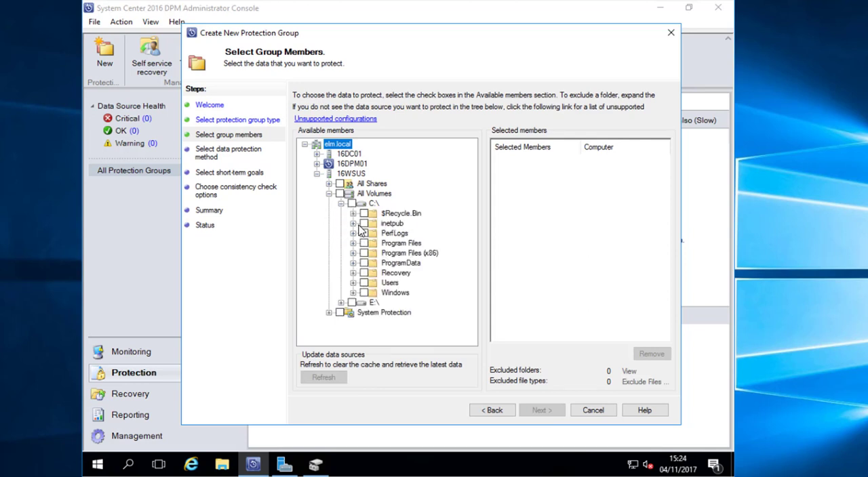
click(364, 223)
click(545, 411)
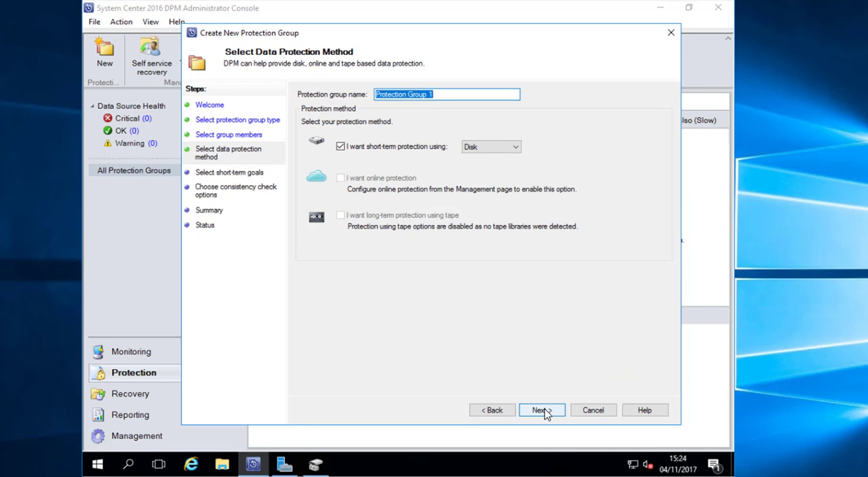
- Name the protection group "Infra - Test" and accept short-term disk protection with 5 days retention and synchronization every 15 minutes
text(I)
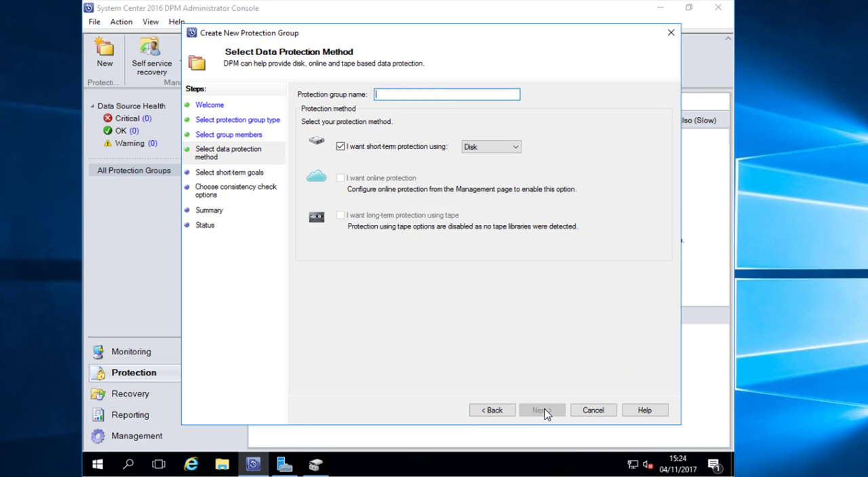
text(nfra)
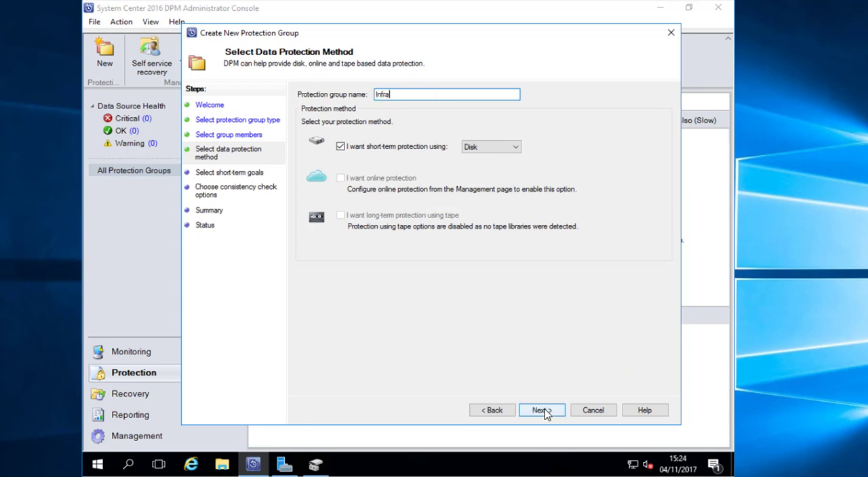
text( - Test)
click(544, 413)
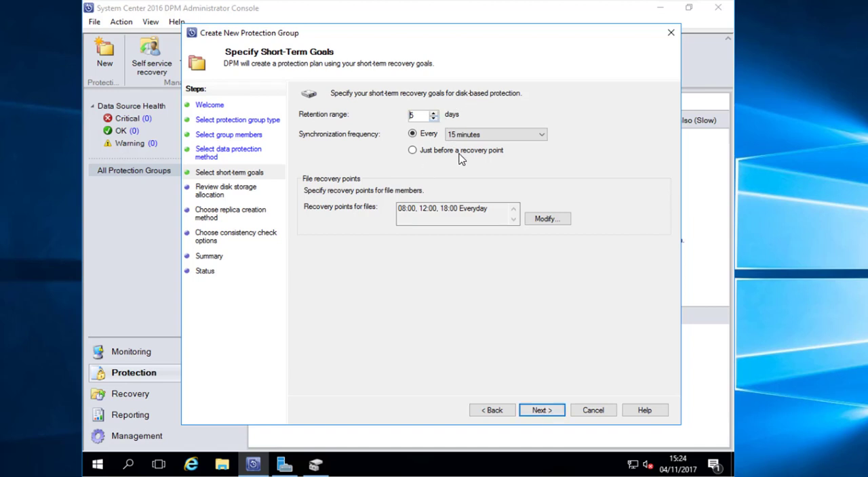
click(546, 412)
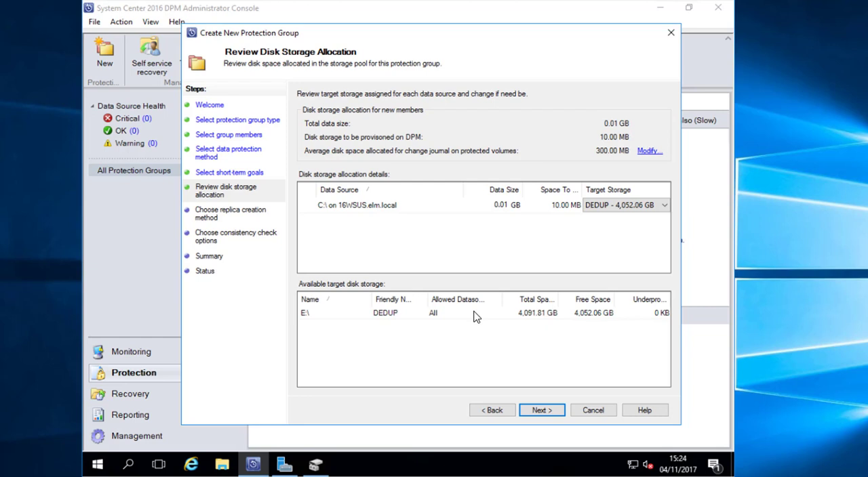
- Choose DEDUP as target storage for C:\ on 16WSUS and accept immediate automatic replica creation over the network
click(621, 206)
click(629, 208)
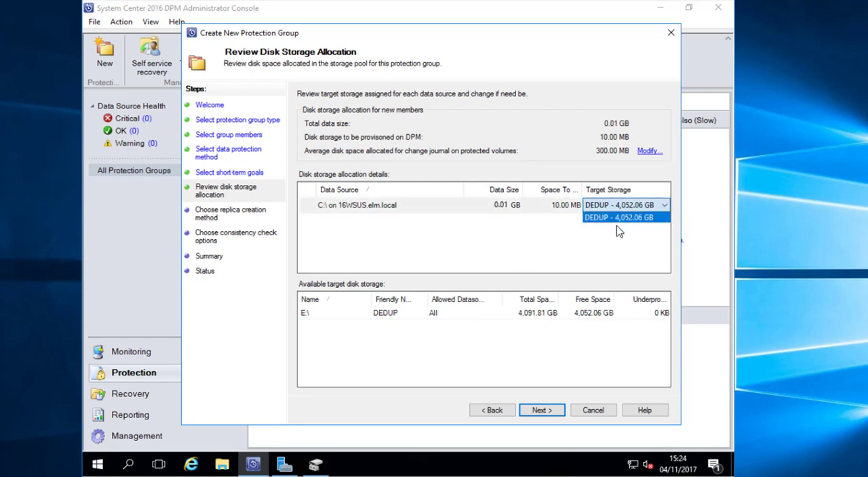
click(605, 218)
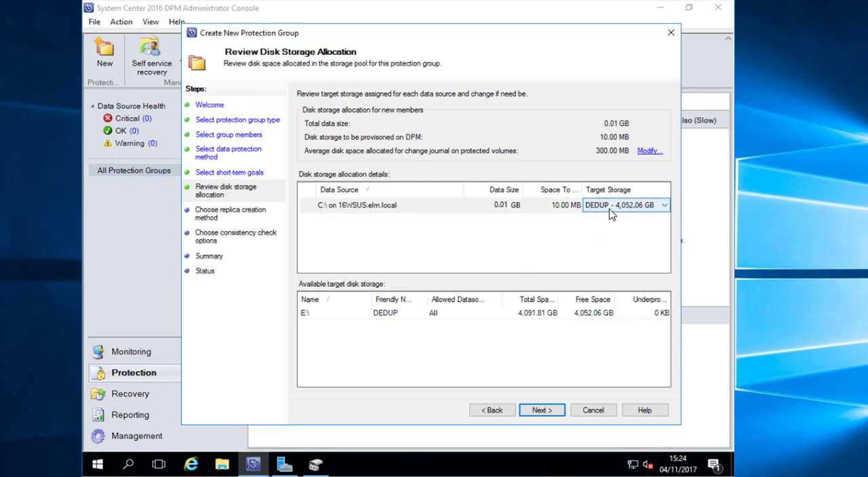
click(610, 213)
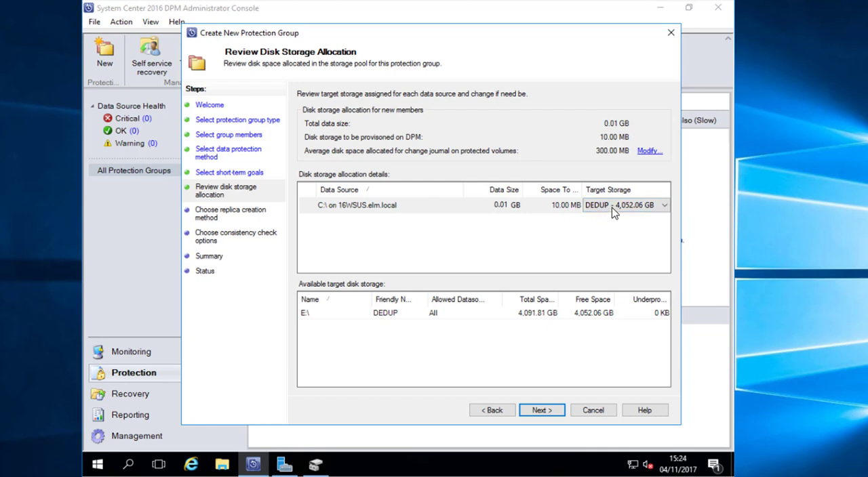
click(612, 212)
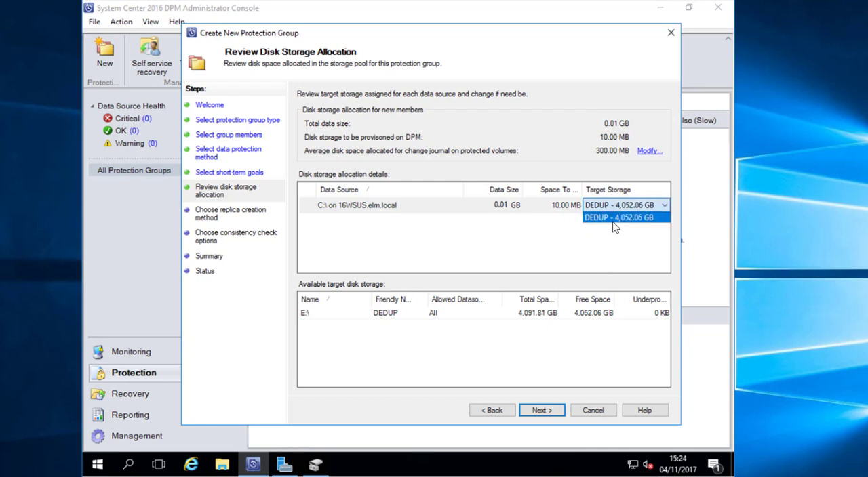
click(606, 217)
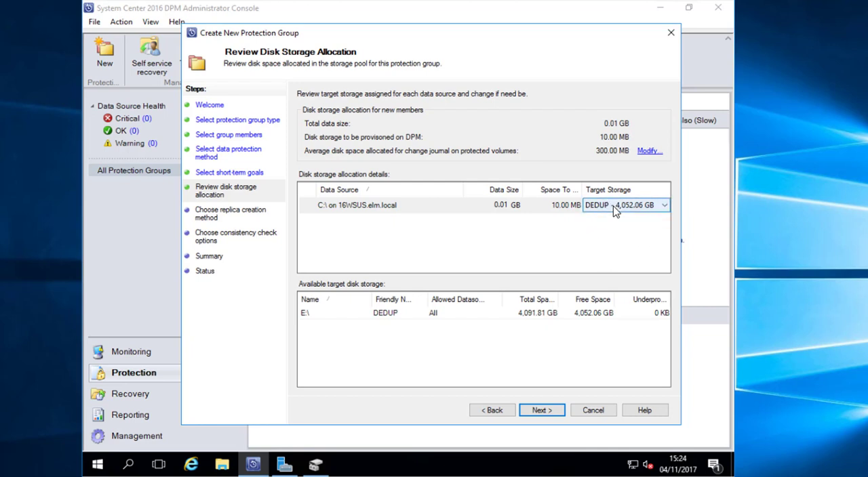
click(546, 410)
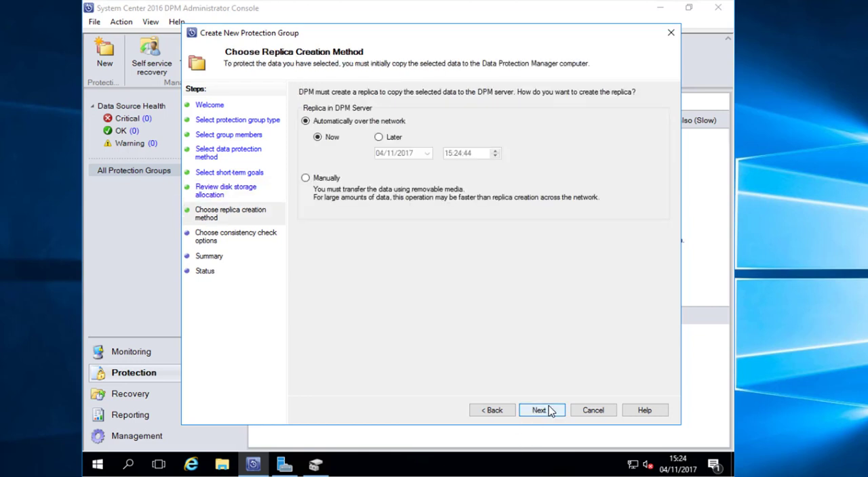
click(551, 411)
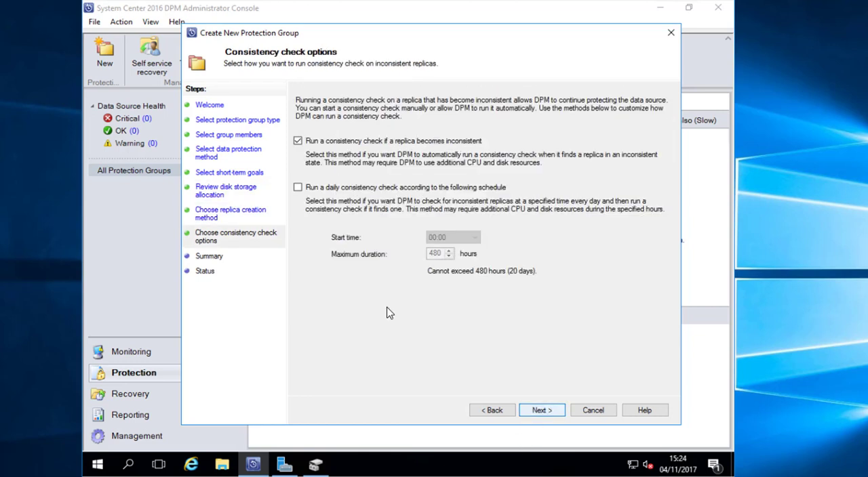
- Enable a daily consistency check starting at 03:00, create the protection group and close the wizard
click(370, 187)
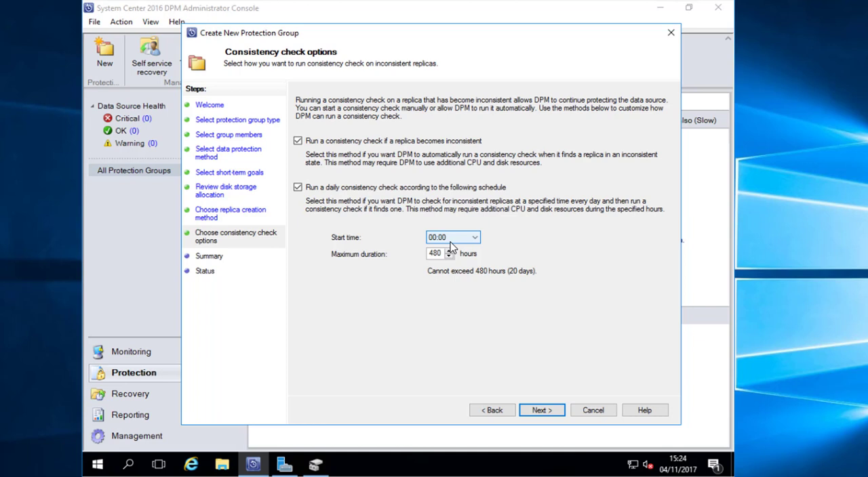
click(450, 241)
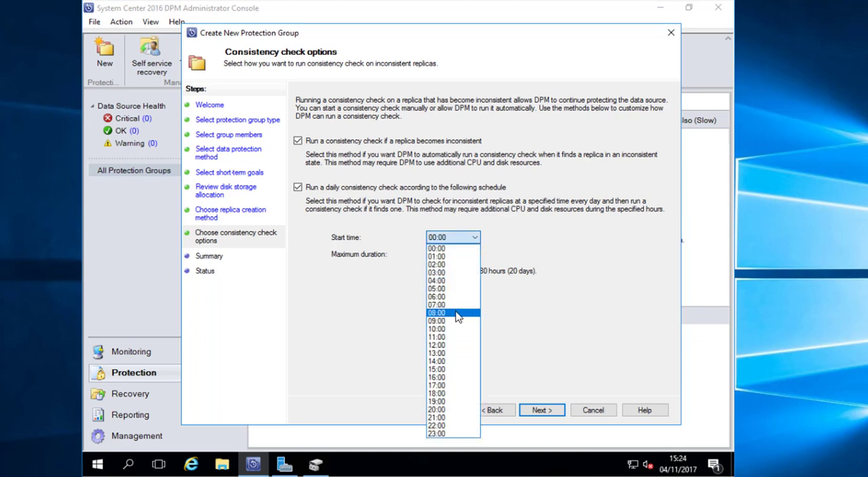
click(452, 272)
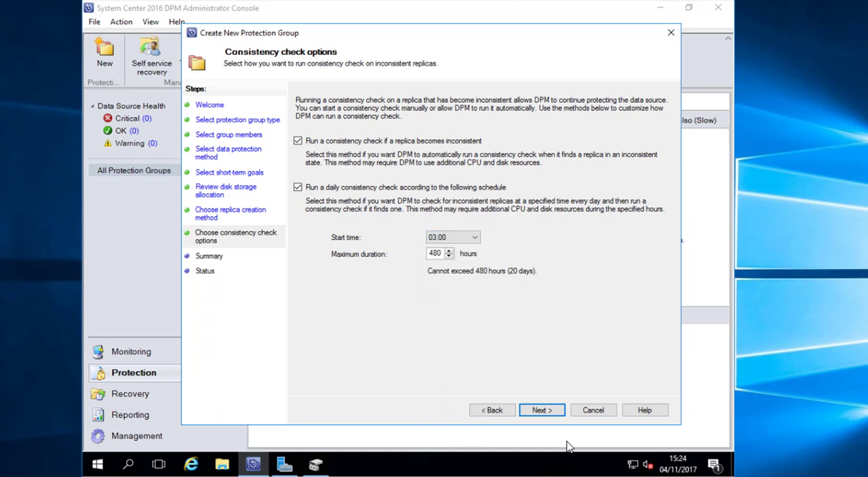
click(542, 411)
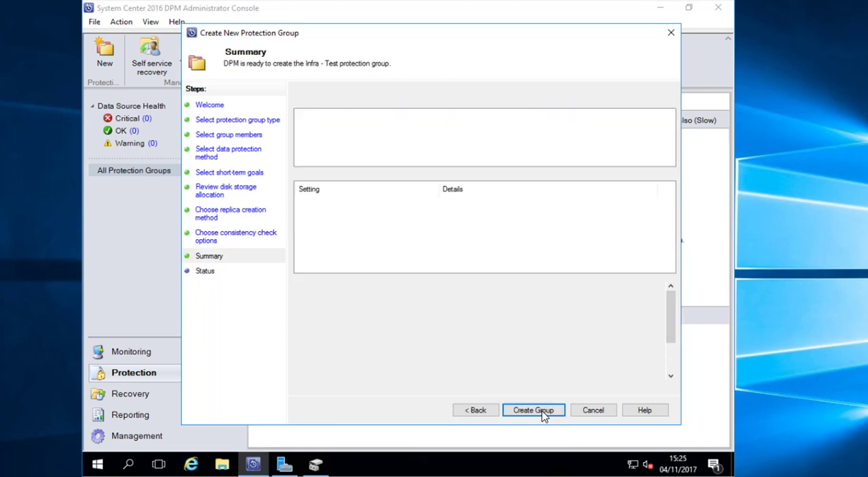
click(535, 411)
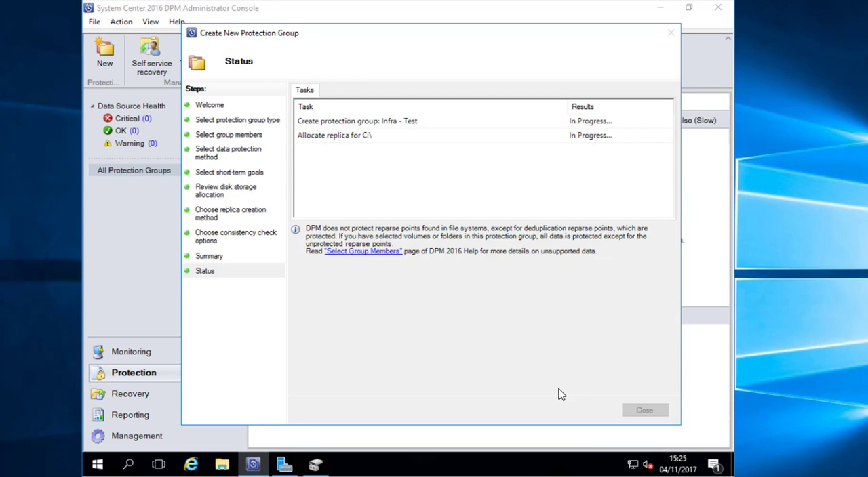
click(644, 410)
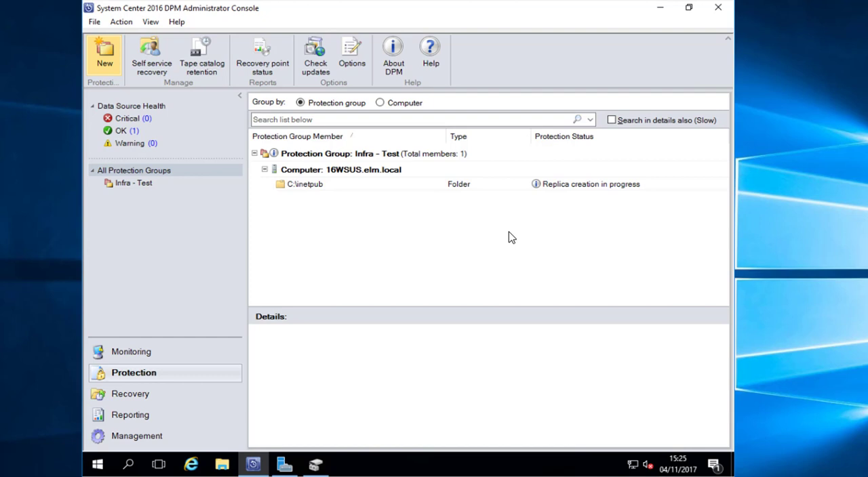
- Check the replica creation alert for C:\ and expand the list of all jobs in progress under monitoring
click(155, 359)
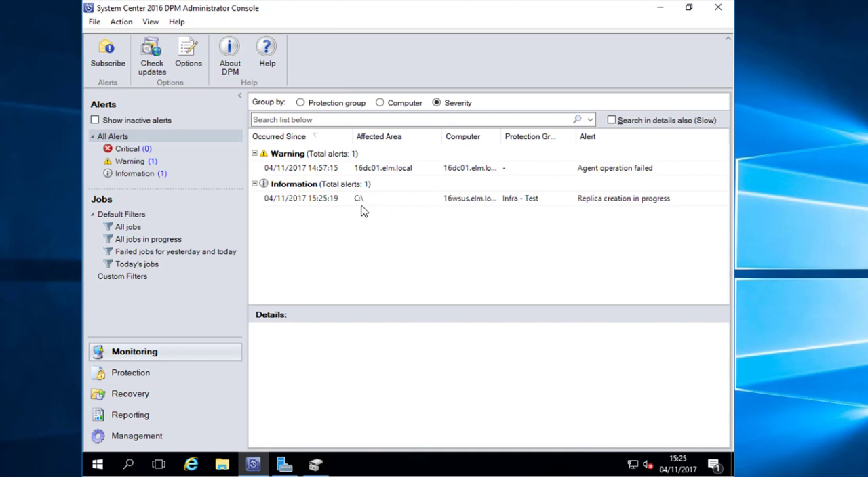
click(359, 203)
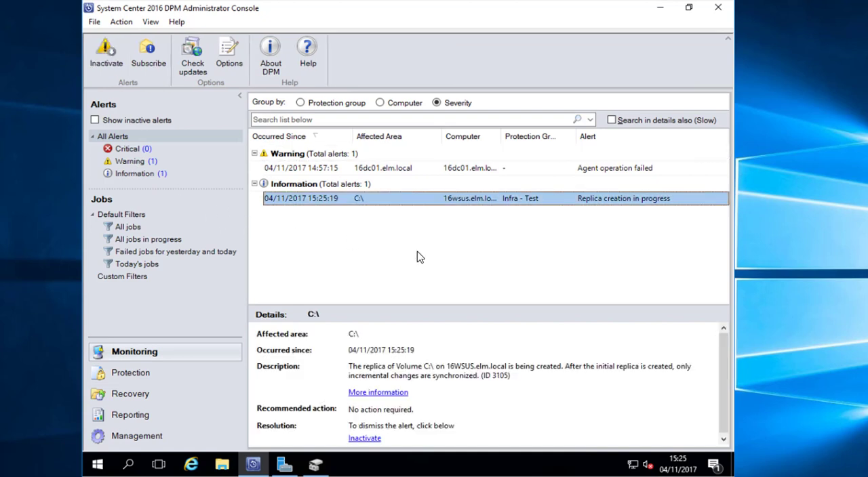
click(153, 242)
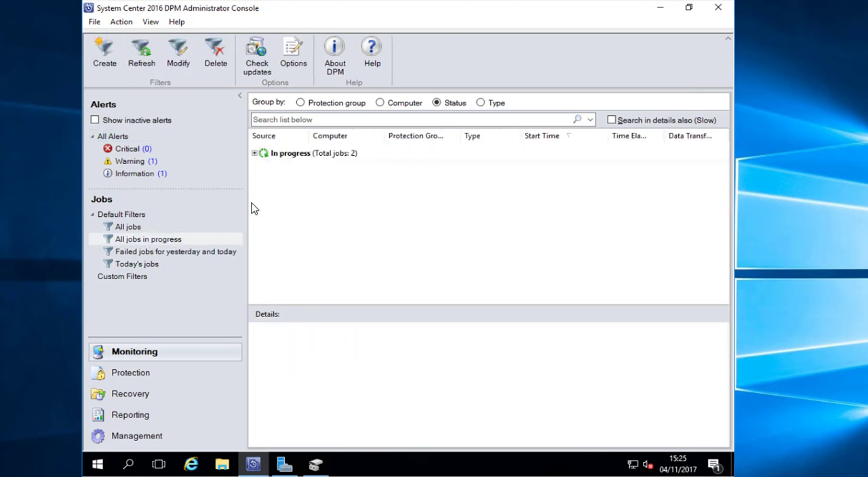
click(255, 154)
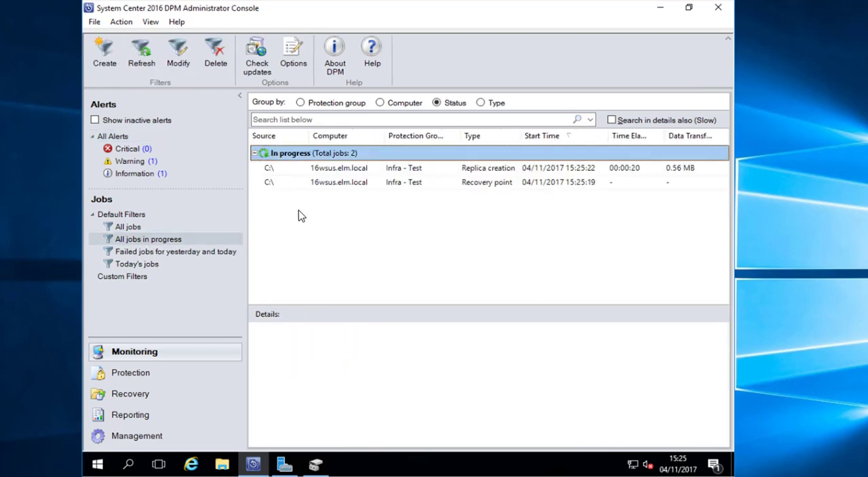